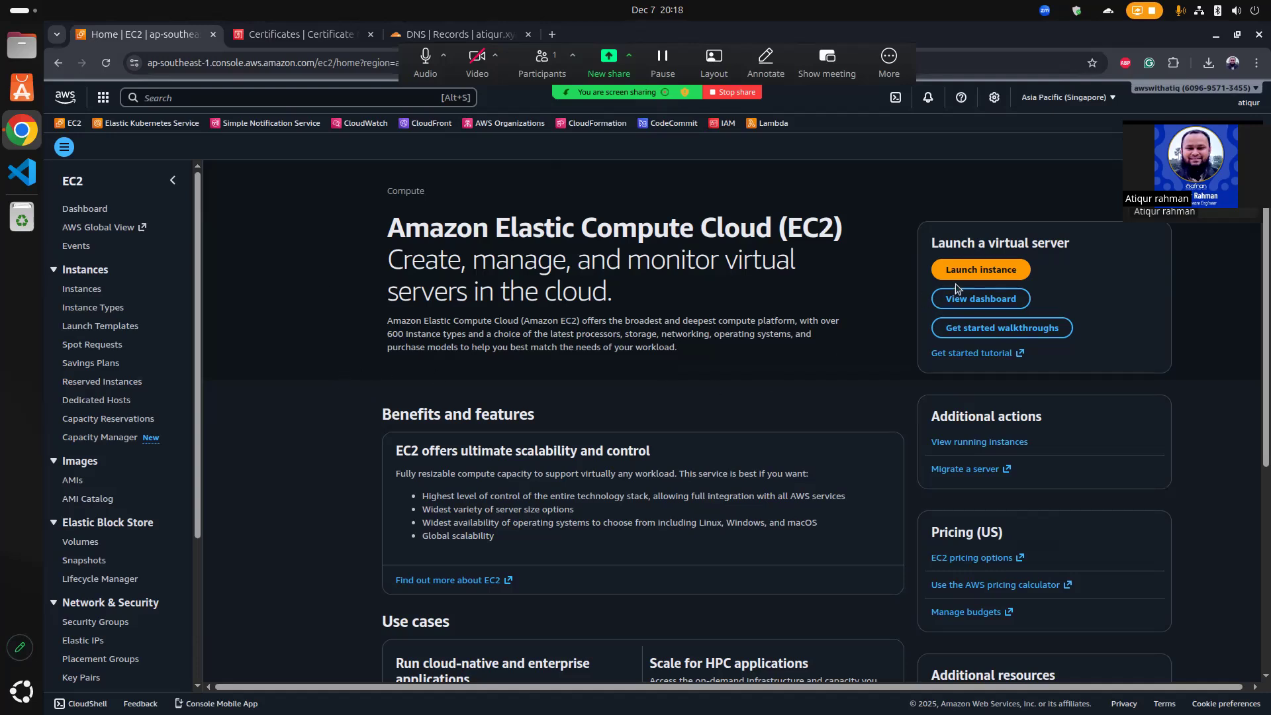
Step: Start launching a new EC2 instance and name it "ssl setup"
click(973, 278)
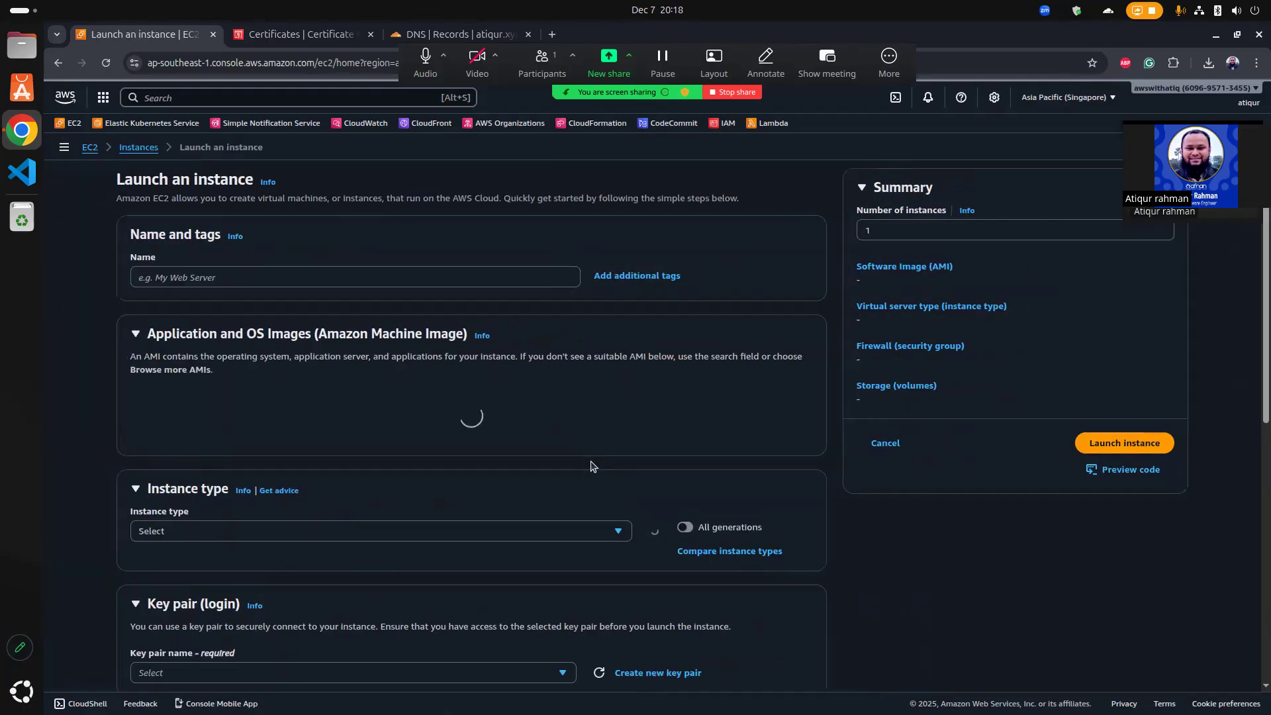
click(376, 269)
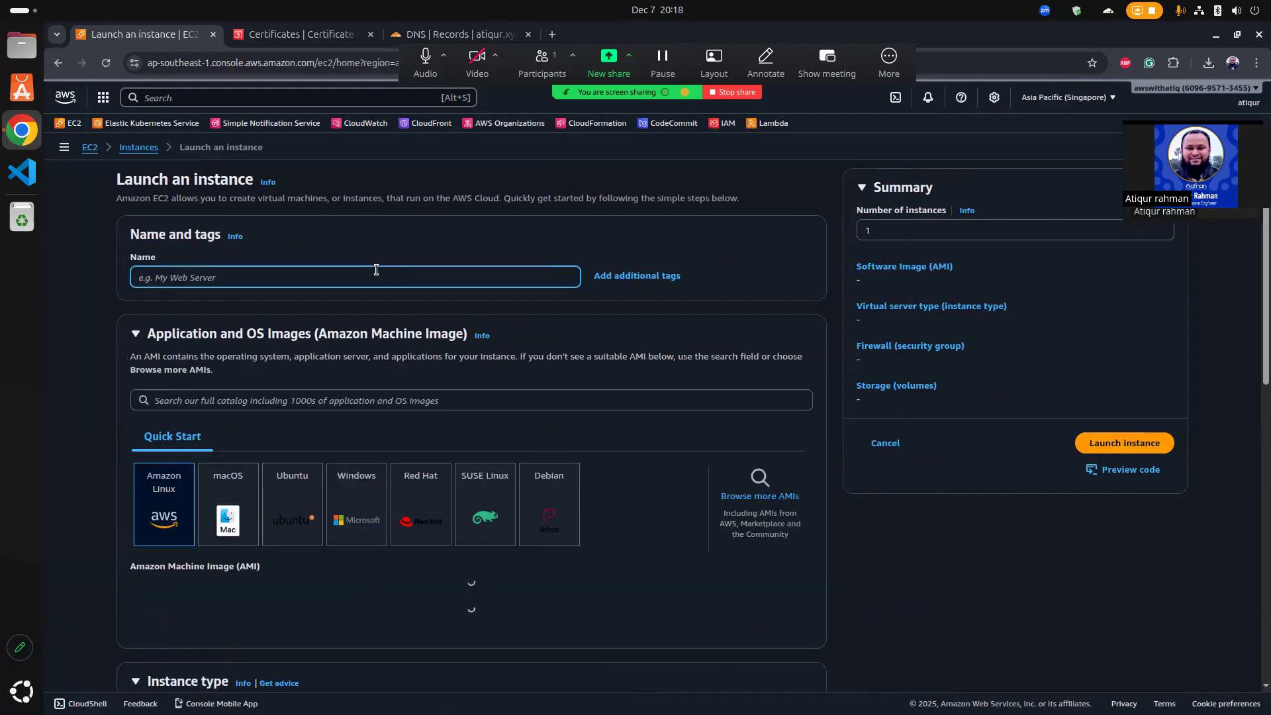
text(ssl )
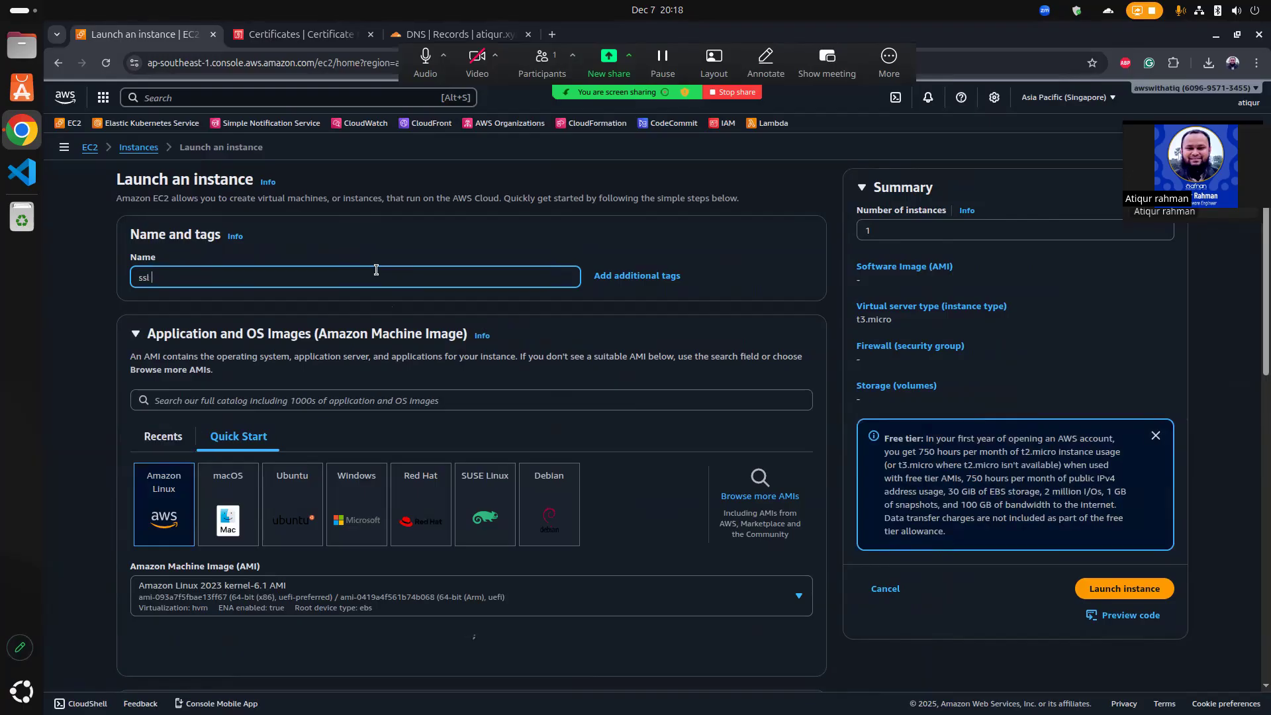
text(setup)
click(92, 337)
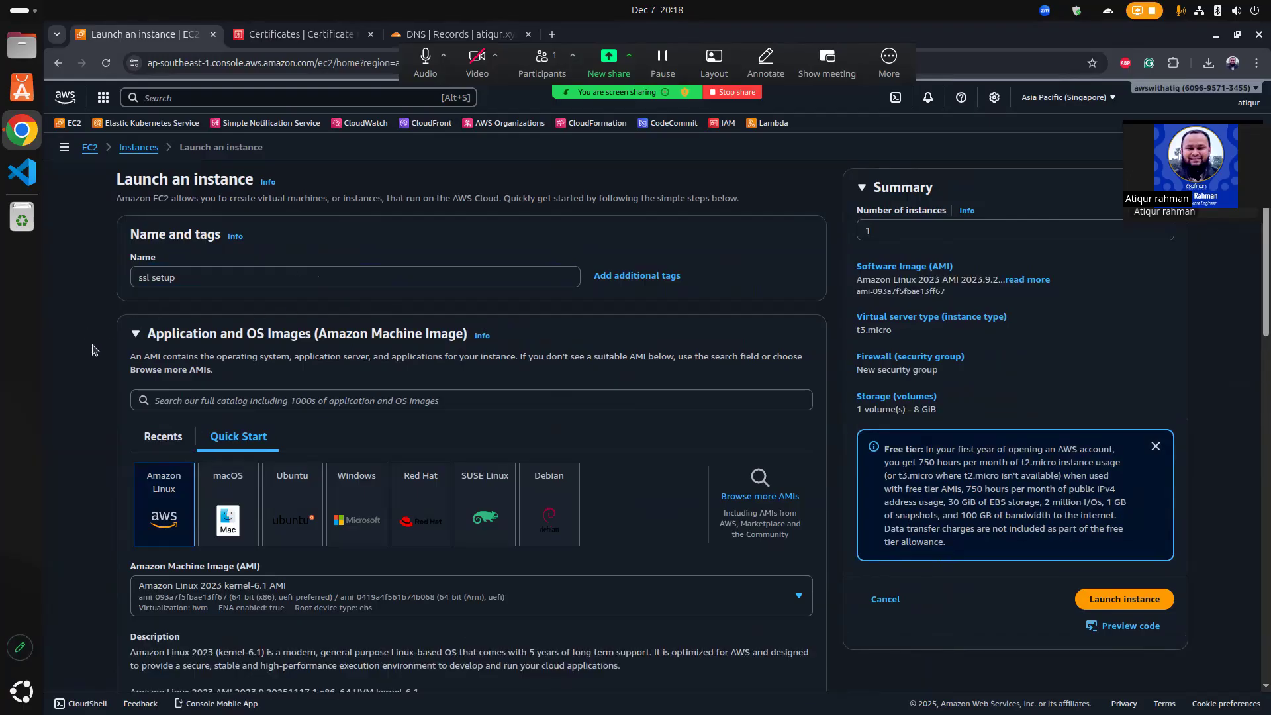
Step: Choose the existing odoo key pair for the instance login
scroll(96, 354, down, 3)
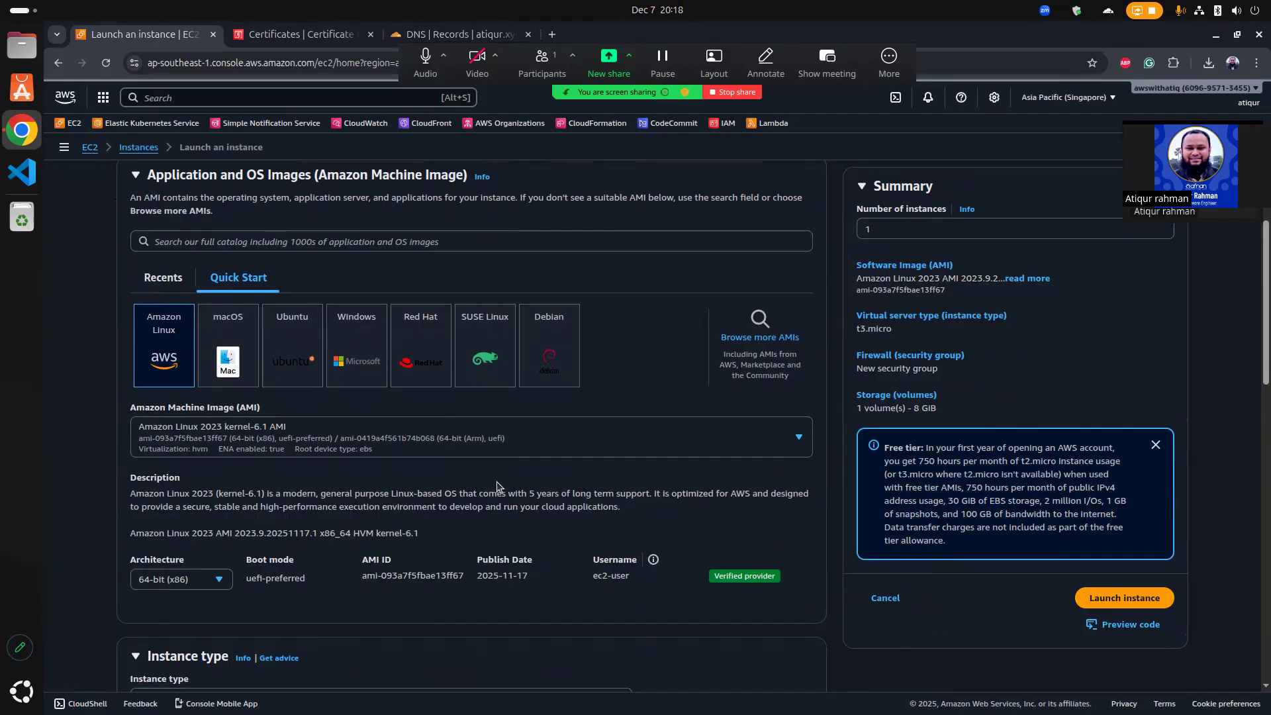
scroll(270, 375, down, 6)
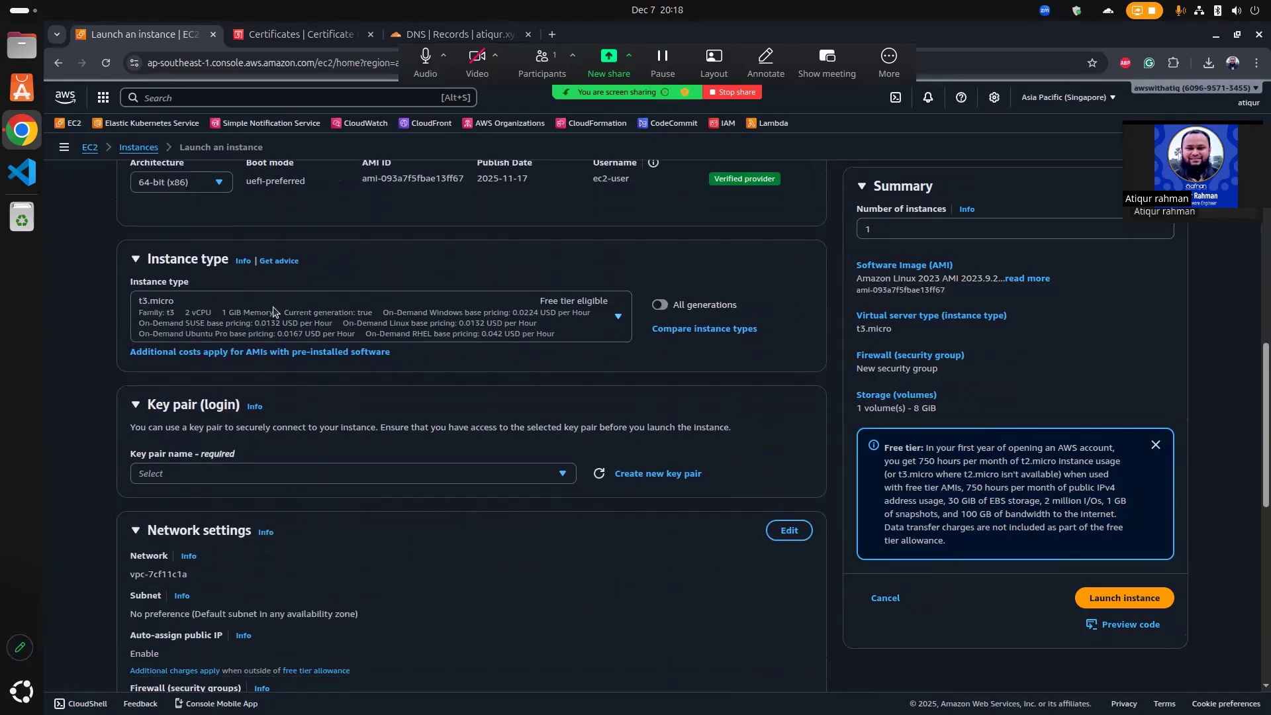
scroll(351, 385, down, 2)
click(232, 315)
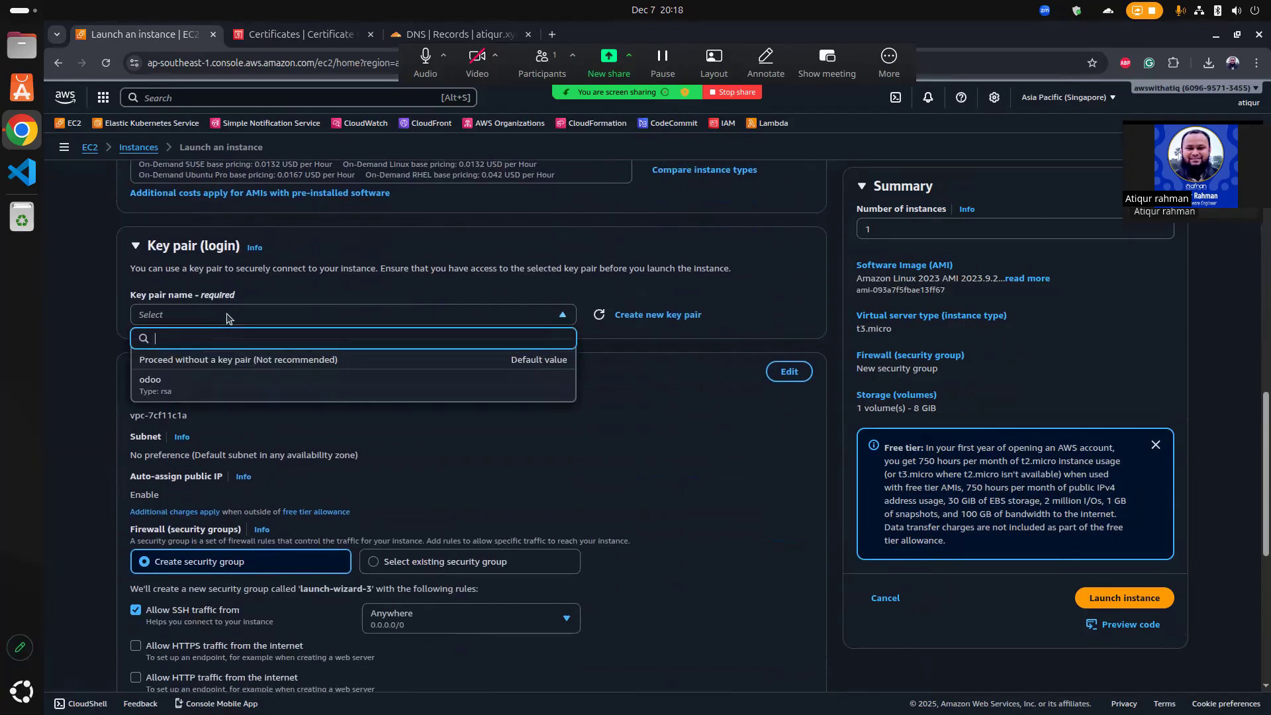
click(215, 381)
Step: Allow HTTPS and HTTP traffic from the internet in the new security group's rules
scroll(327, 389, down, 3)
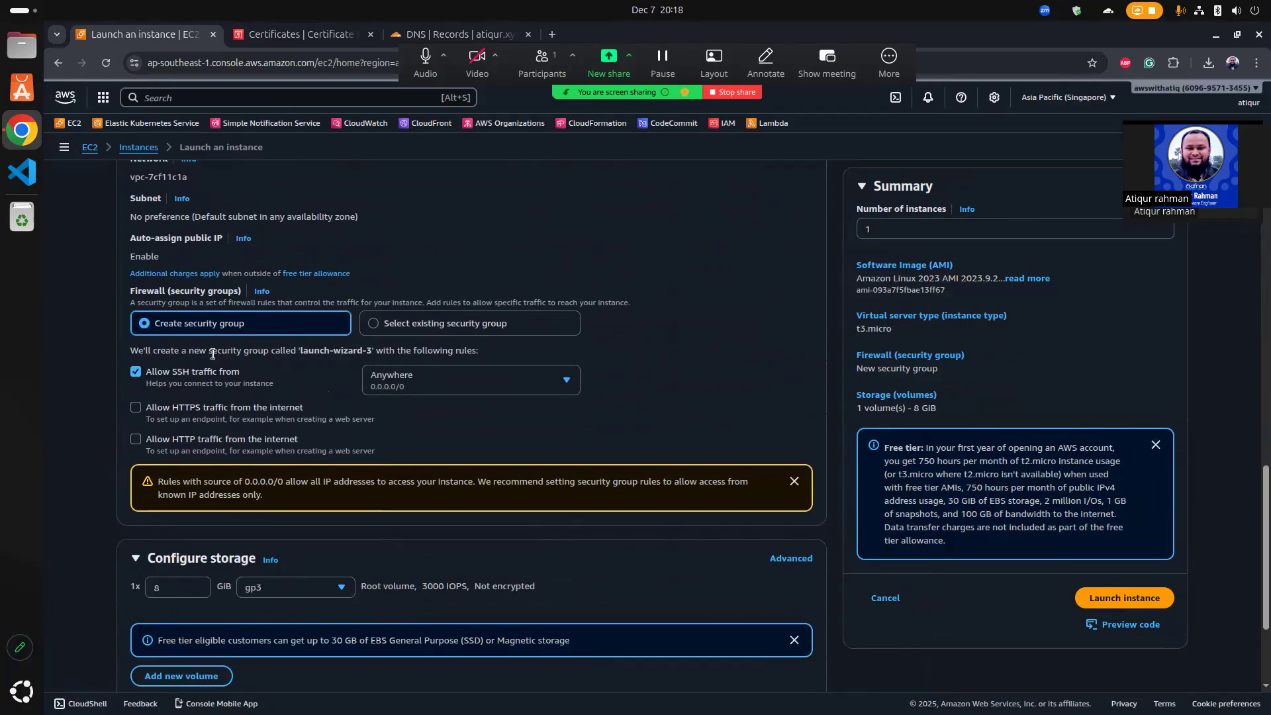
click(136, 409)
click(137, 439)
Step: Assign the ec2role IAM instance profile in the instance's advanced details
scroll(227, 469, down, 2)
click(180, 649)
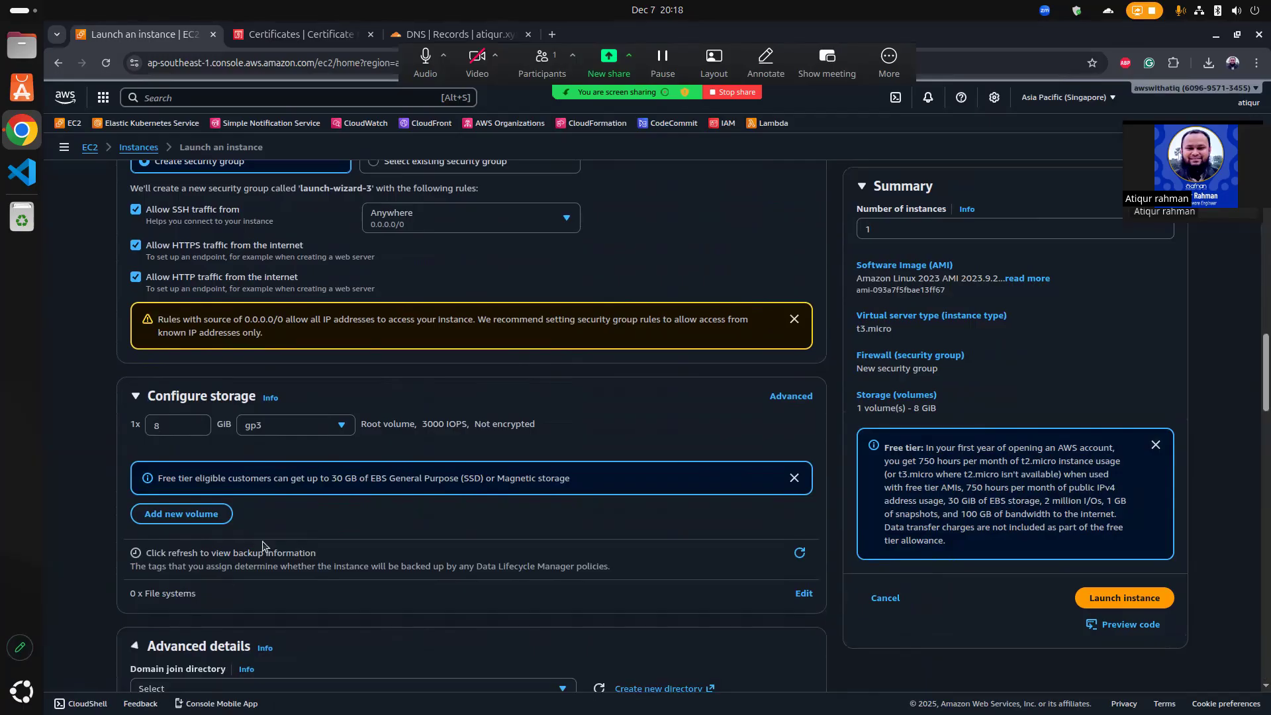
scroll(213, 477, down, 4)
click(191, 427)
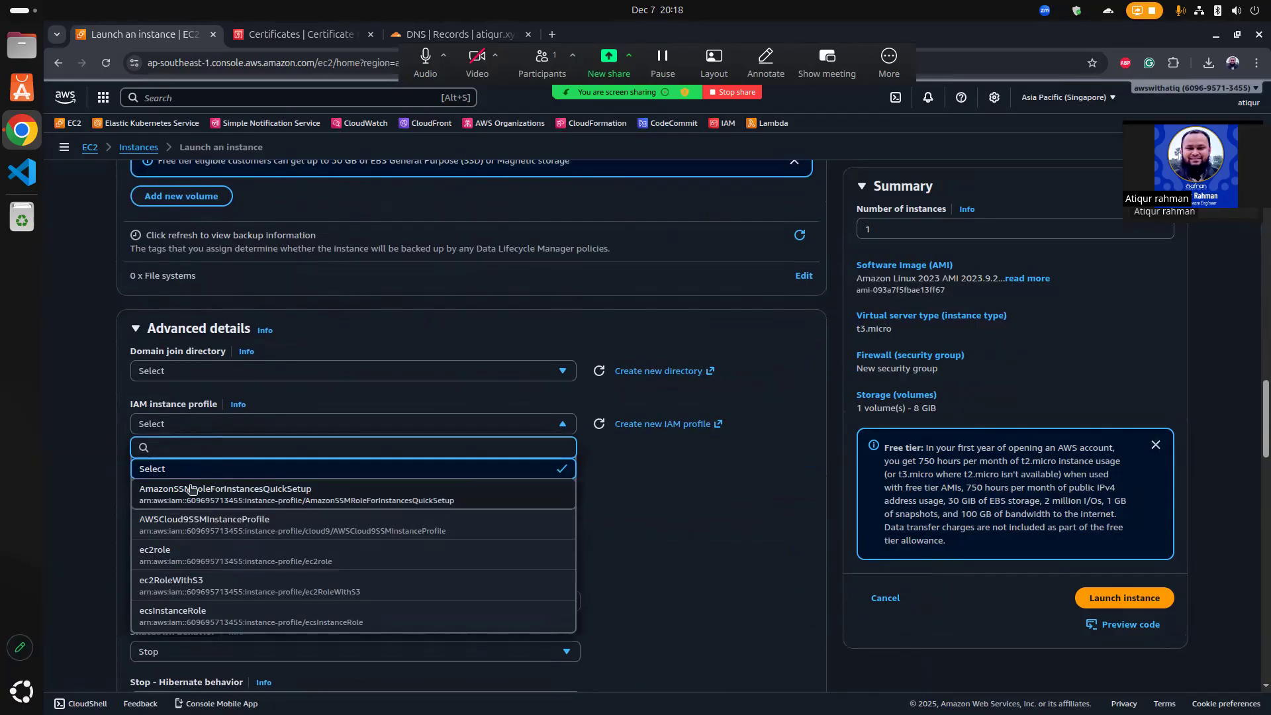
click(184, 556)
Step: Launch the configured instance and open its summary page, closing the launch page
scroll(106, 459, down, 1)
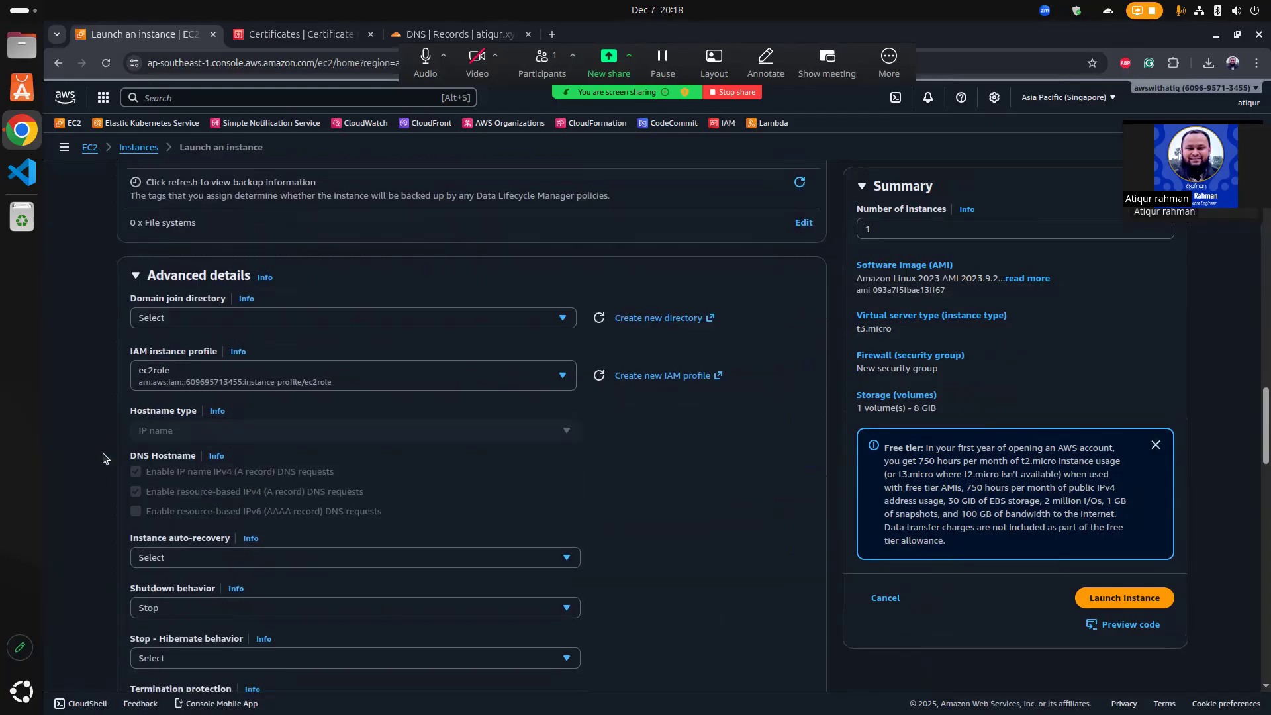
scroll(103, 458, down, 4)
click(1153, 605)
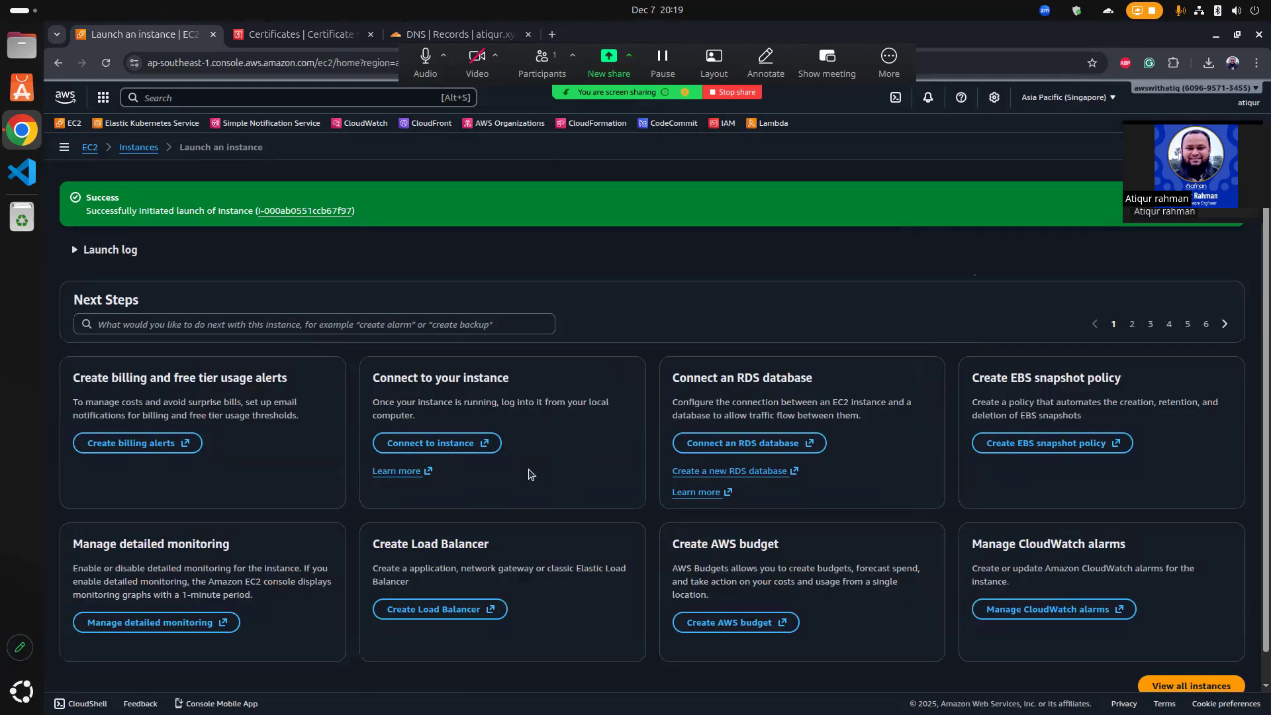
click(313, 210)
click(214, 34)
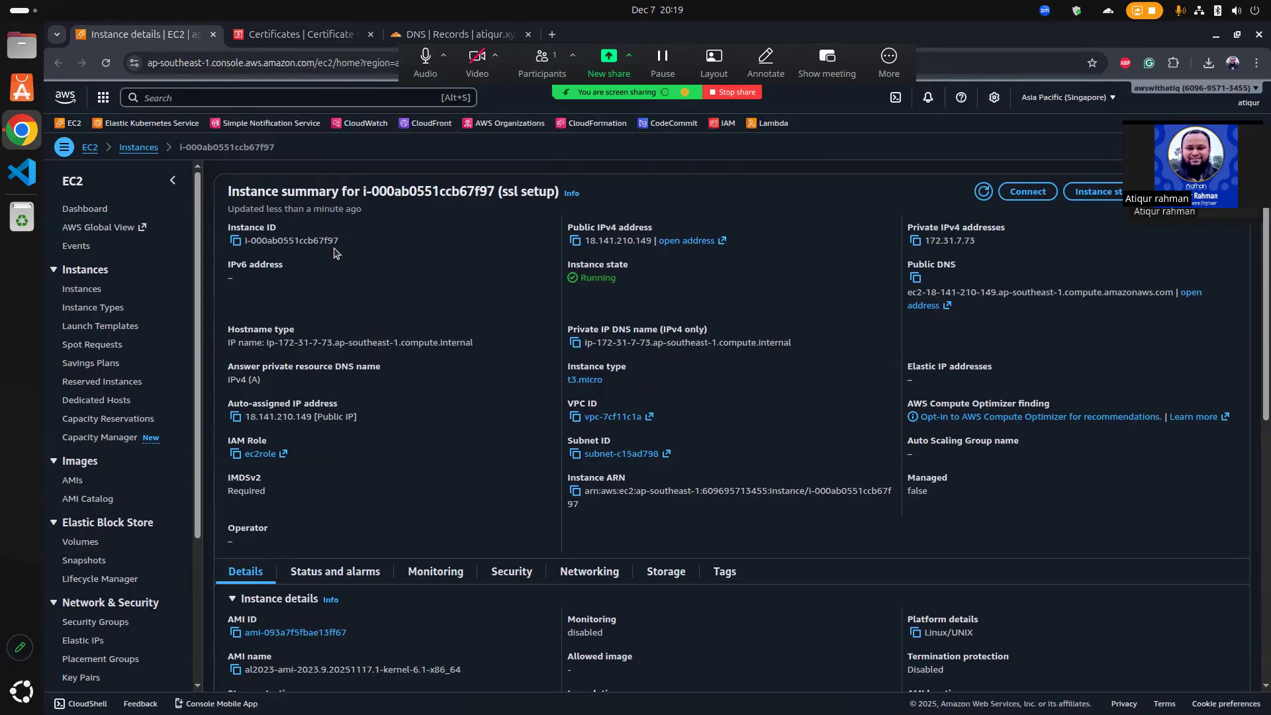
Step: Search the AWS services for "certifi" and open Certificate Manager separately, replacing the previously open certificates page
click(281, 37)
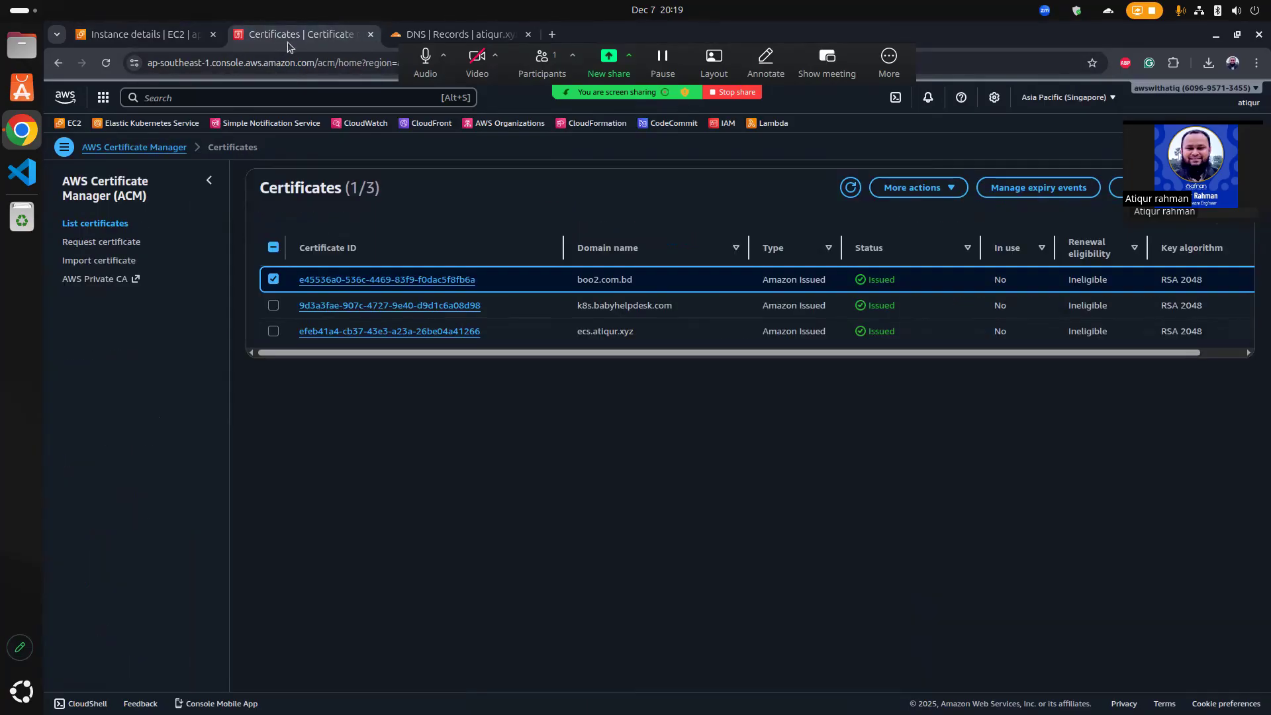
click(143, 34)
click(247, 98)
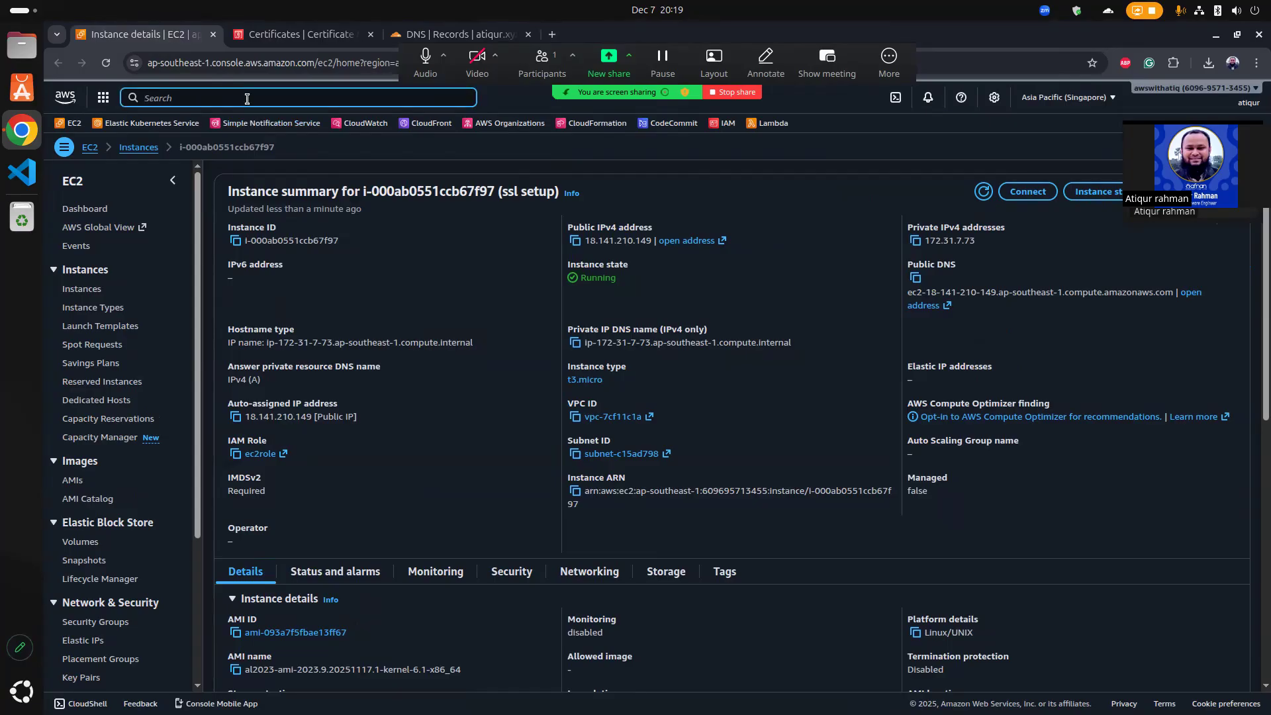
text(cer)
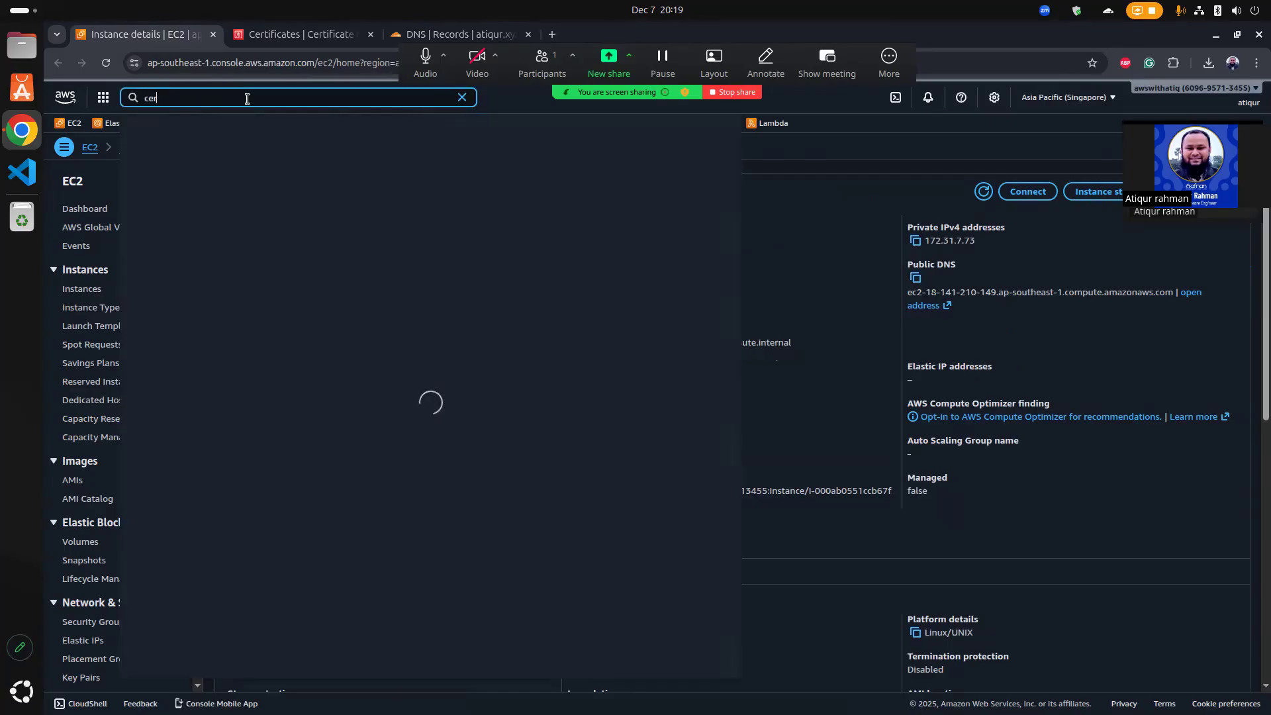
text(tifi)
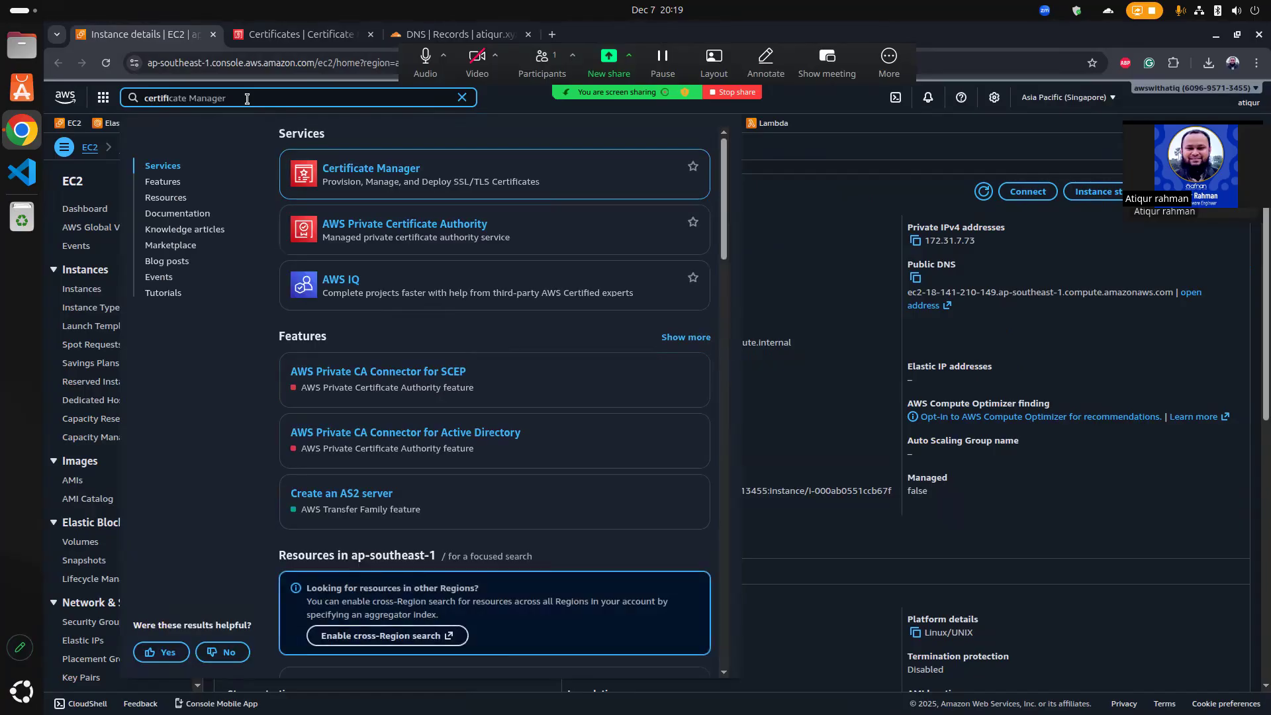
middle_click(371, 173)
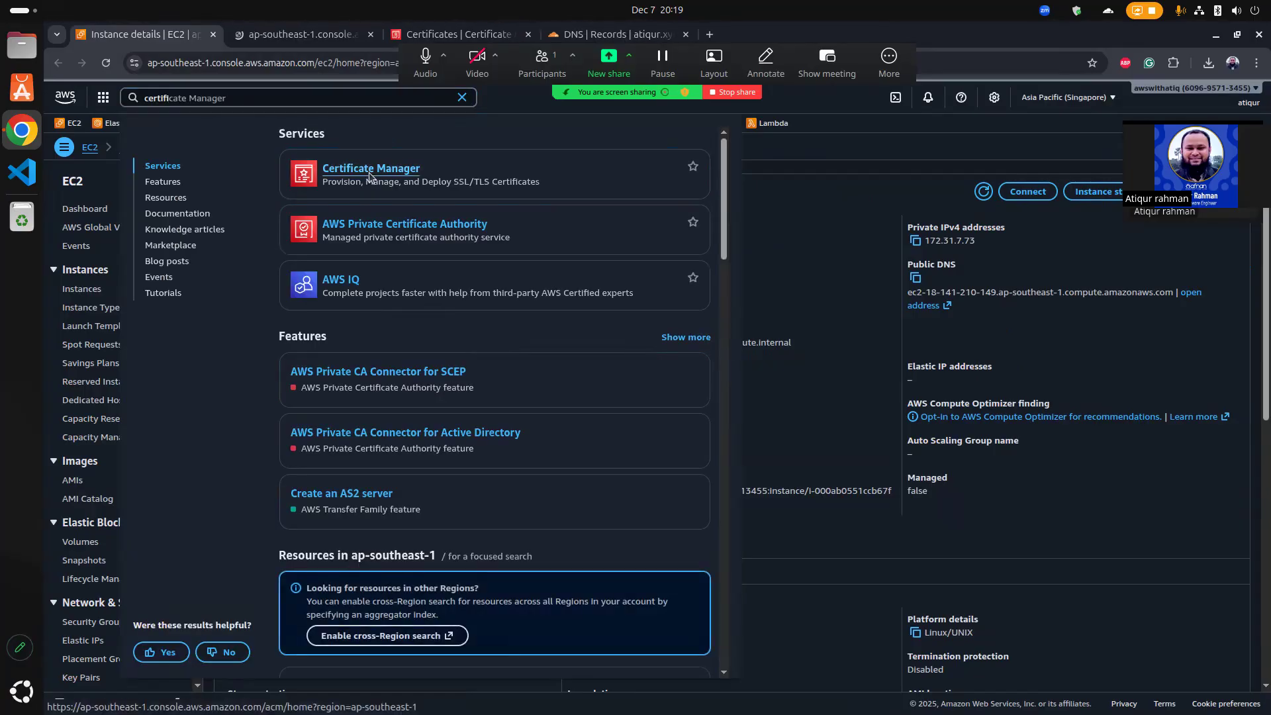
click(528, 35)
click(321, 34)
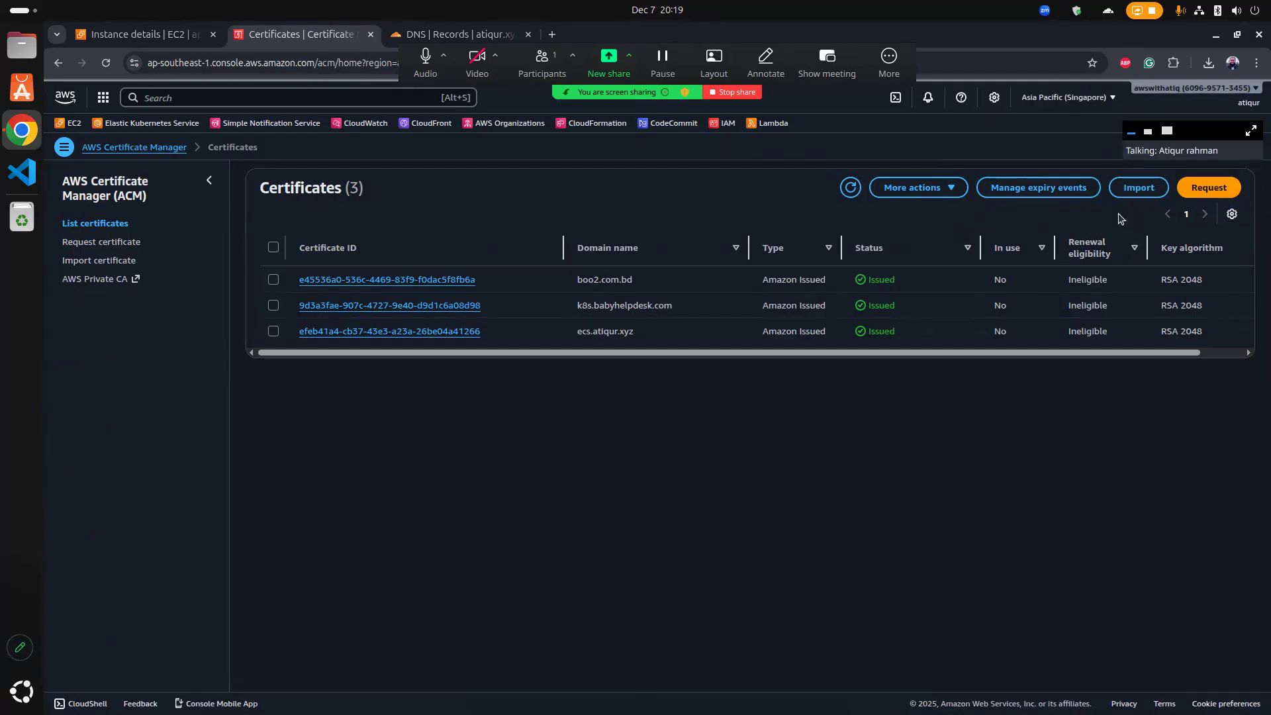
Step: Begin a public certificate request with ssltest.atiqur.xyz as its only fully qualified domain name
click(1190, 190)
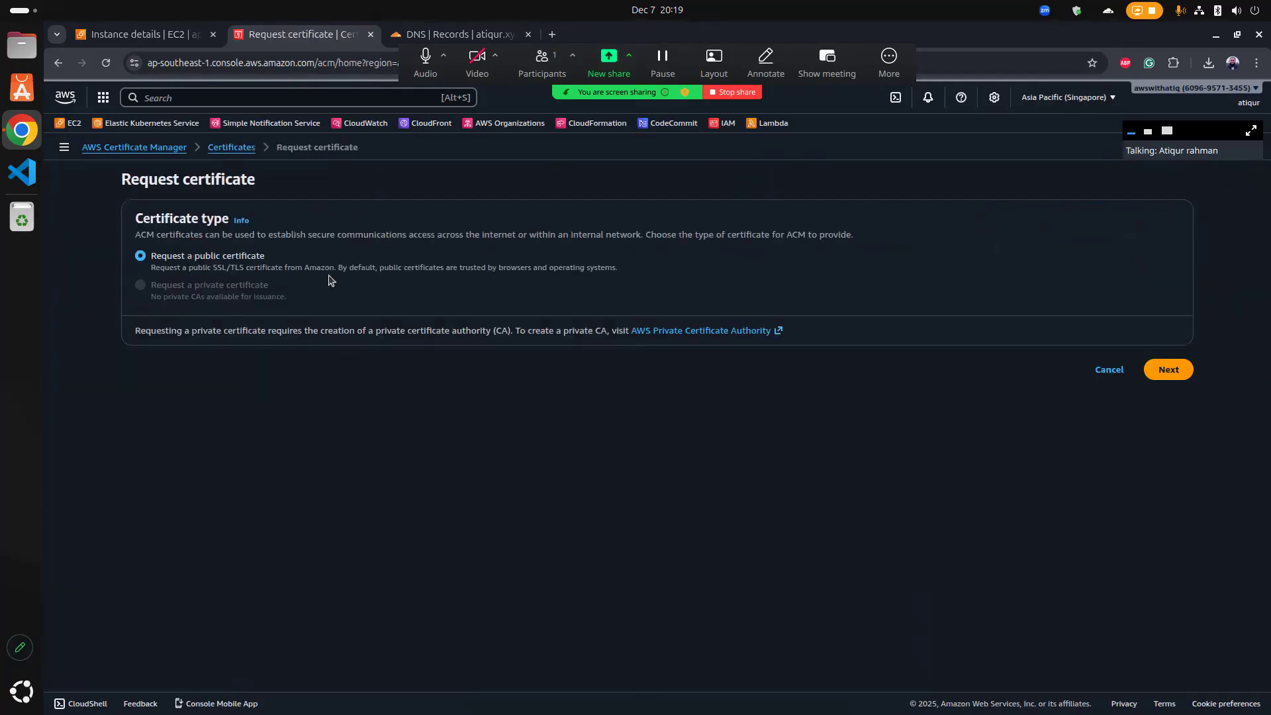
click(1181, 369)
click(241, 269)
text(ssl)
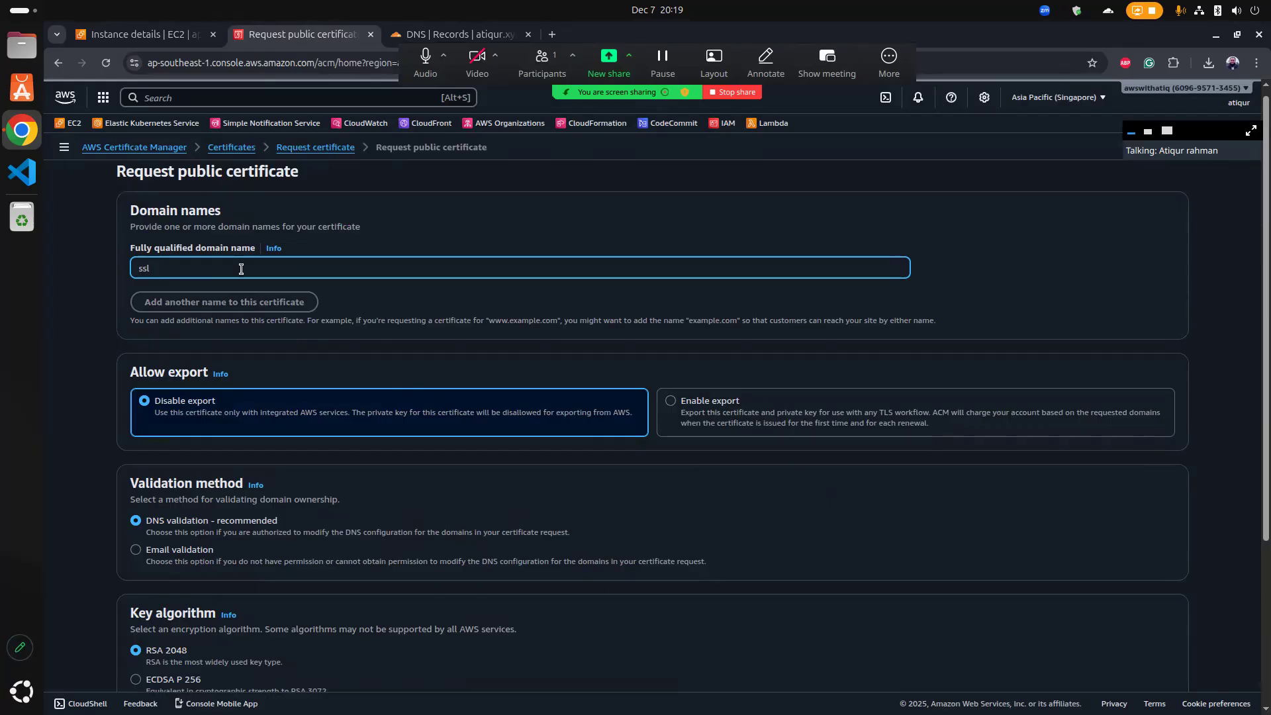
text(test.atiqur.xyz)
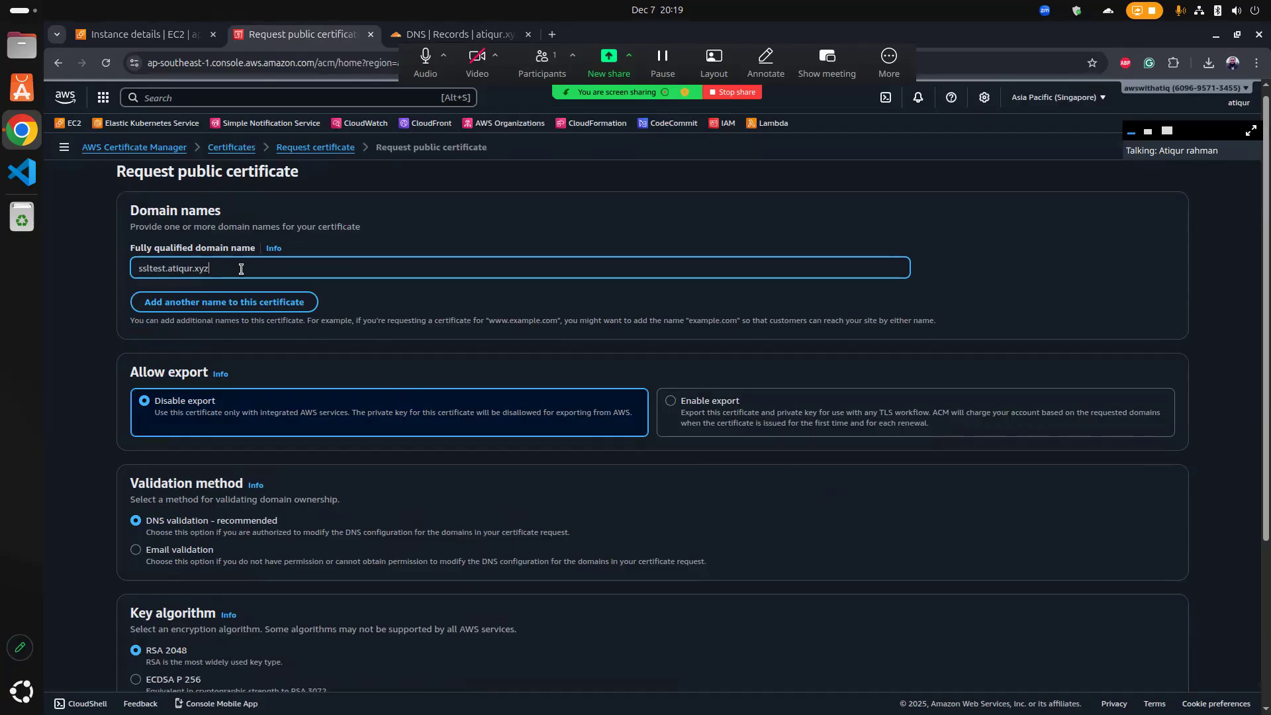
click(176, 302)
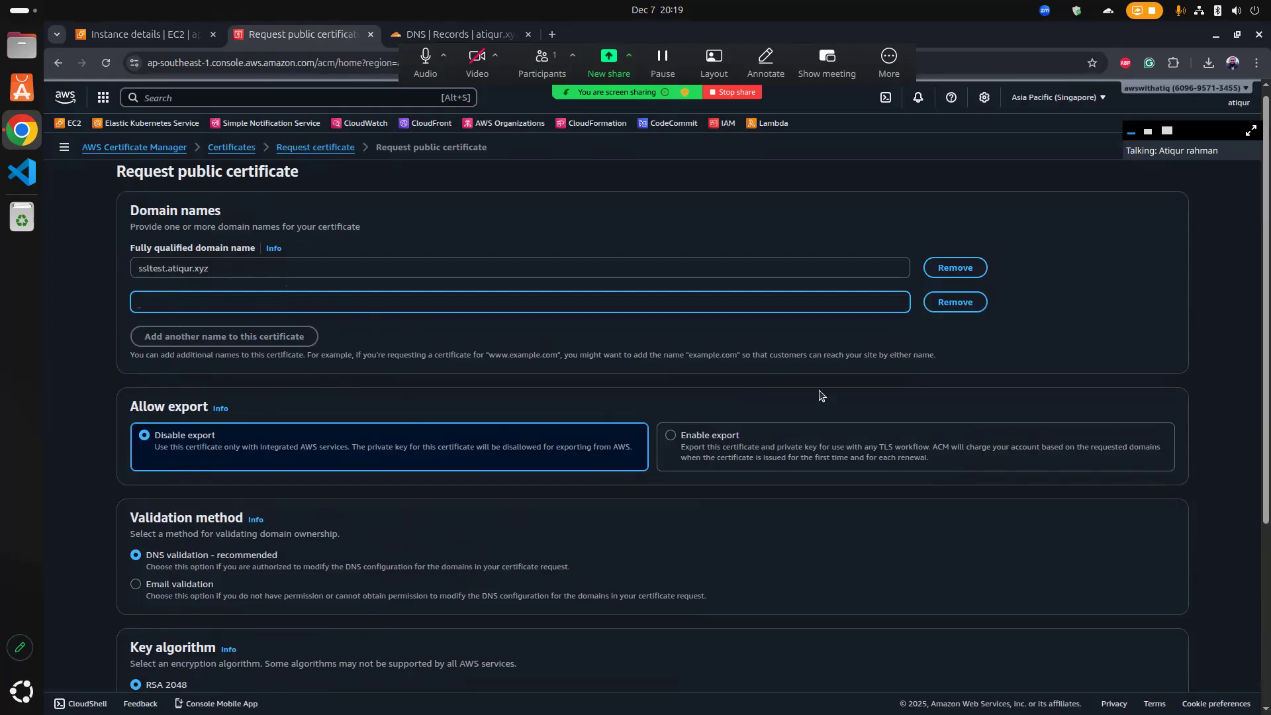
click(955, 302)
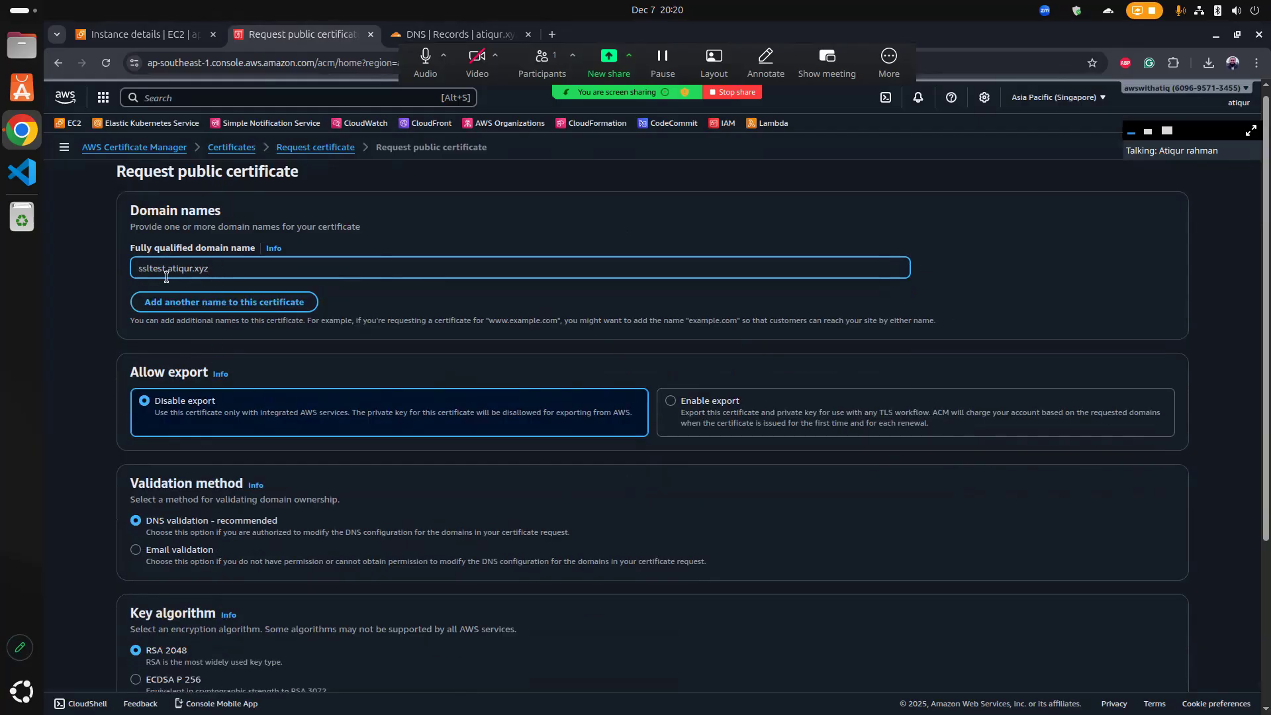
Step: Submit the certificate request with DNS validation and the RSA 2048 key algorithm, and view the new certificate
scroll(109, 339, down, 3)
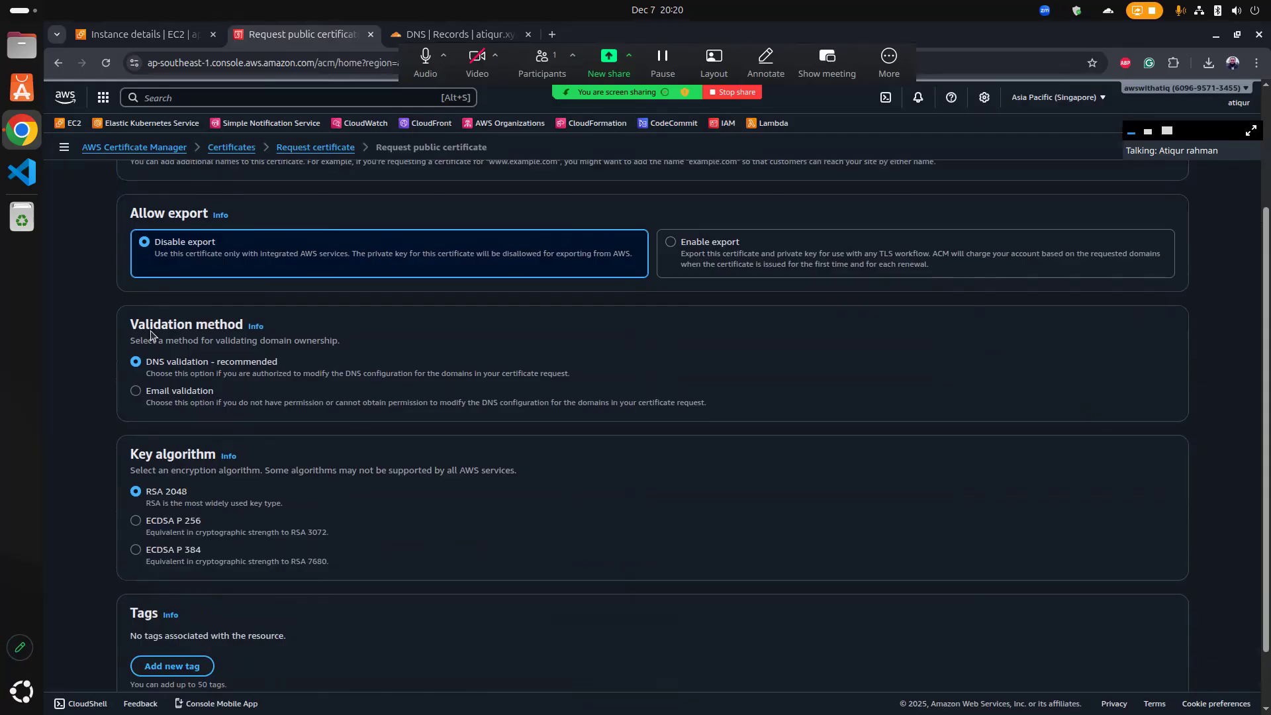
scroll(151, 374, down, 2)
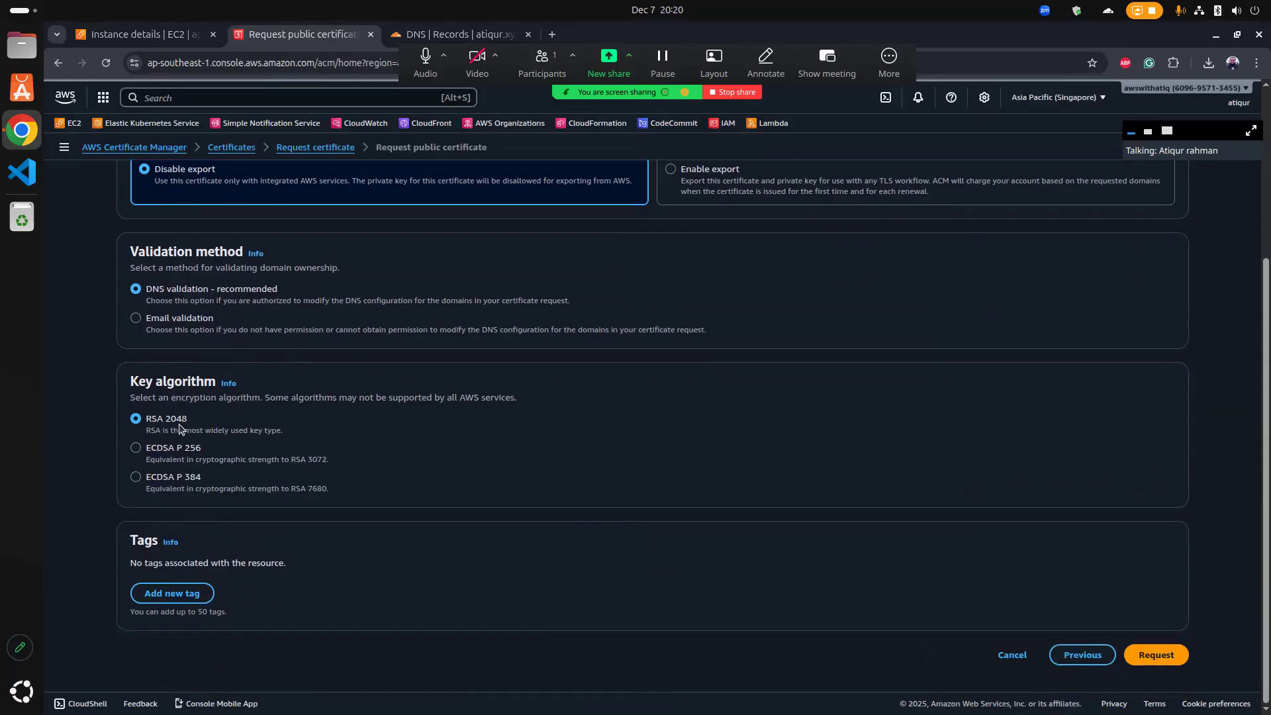
click(1163, 662)
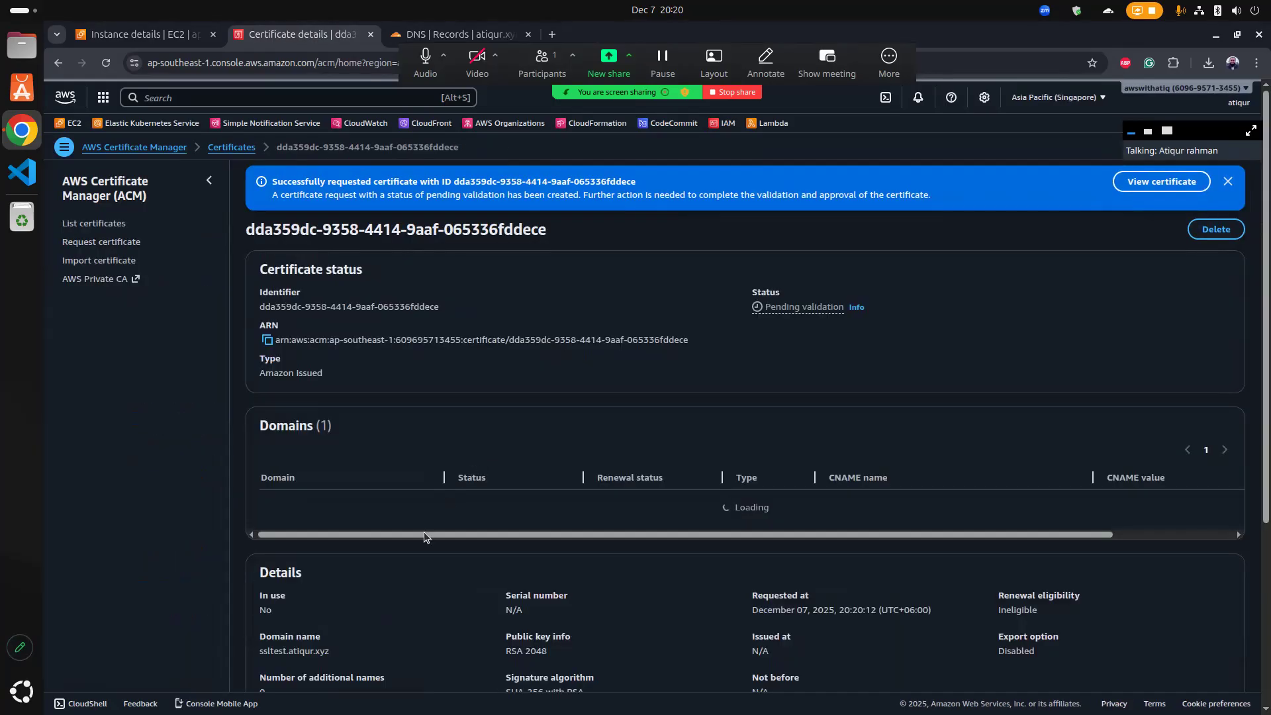
click(1159, 184)
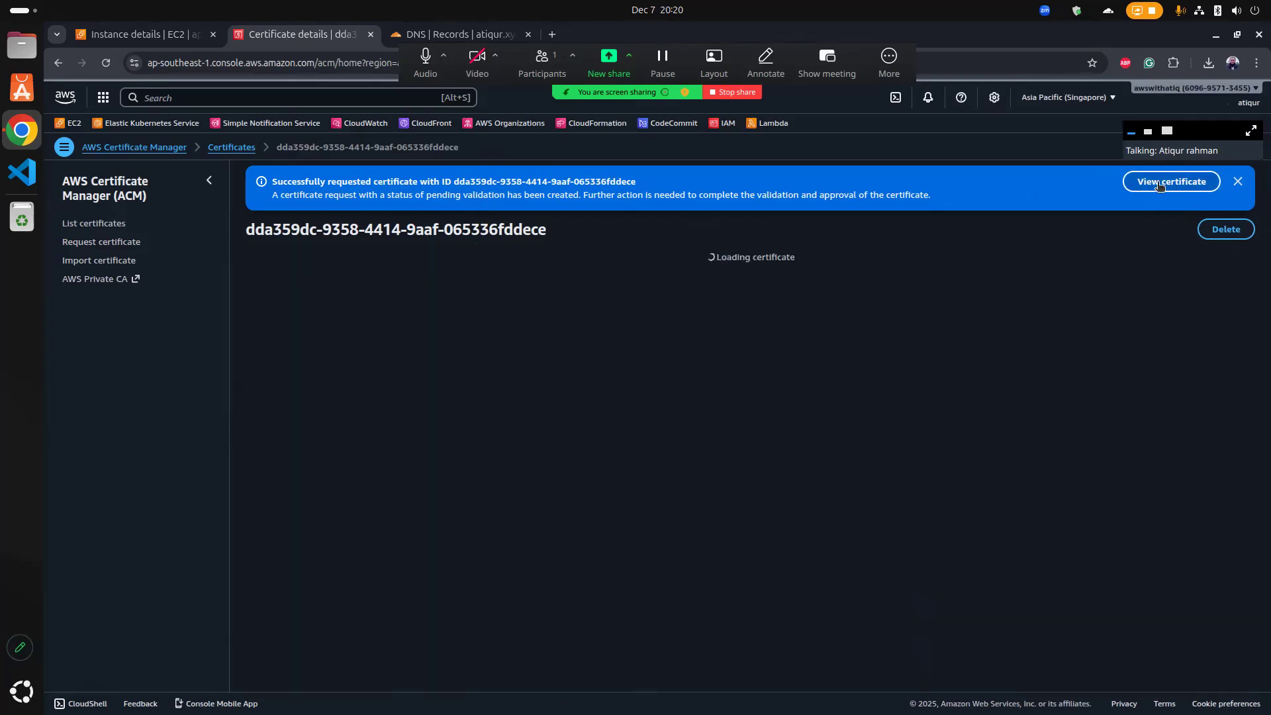
Step: Copy the CNAME name of ssltest.atiqur.xyz from the certificate's domain list
scroll(407, 467, down, 1)
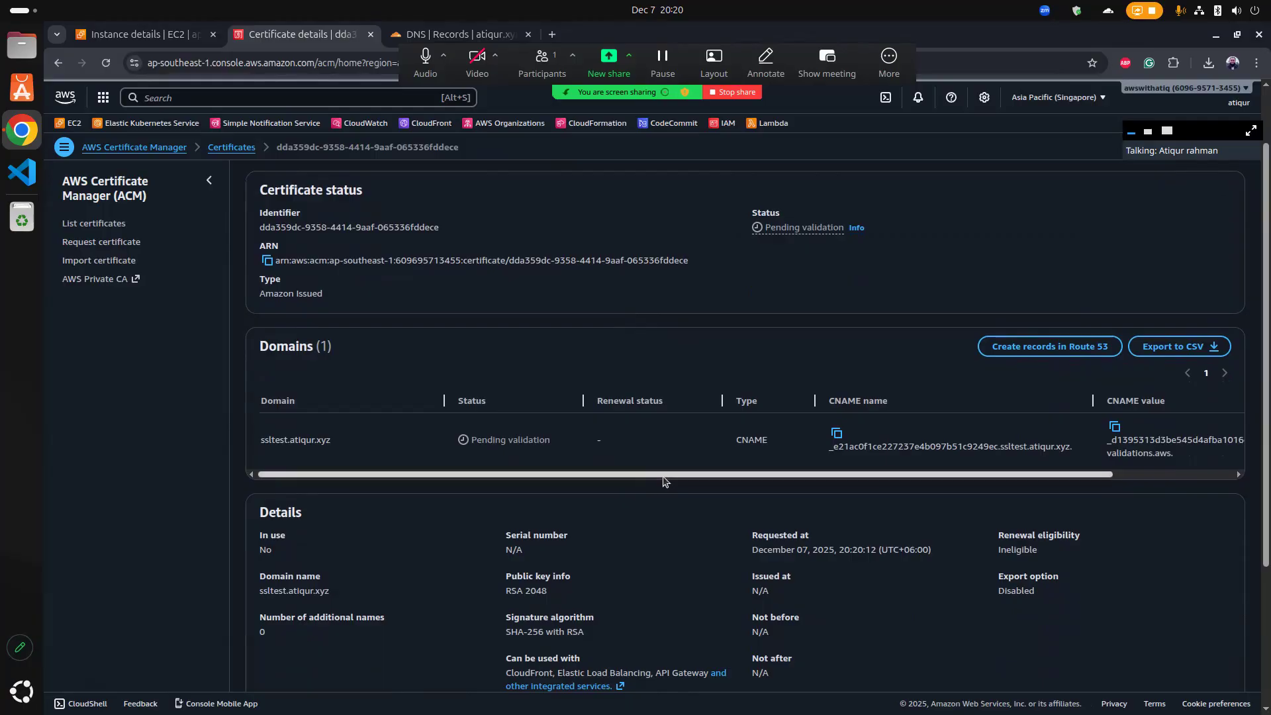
drag(663, 477, 672, 476)
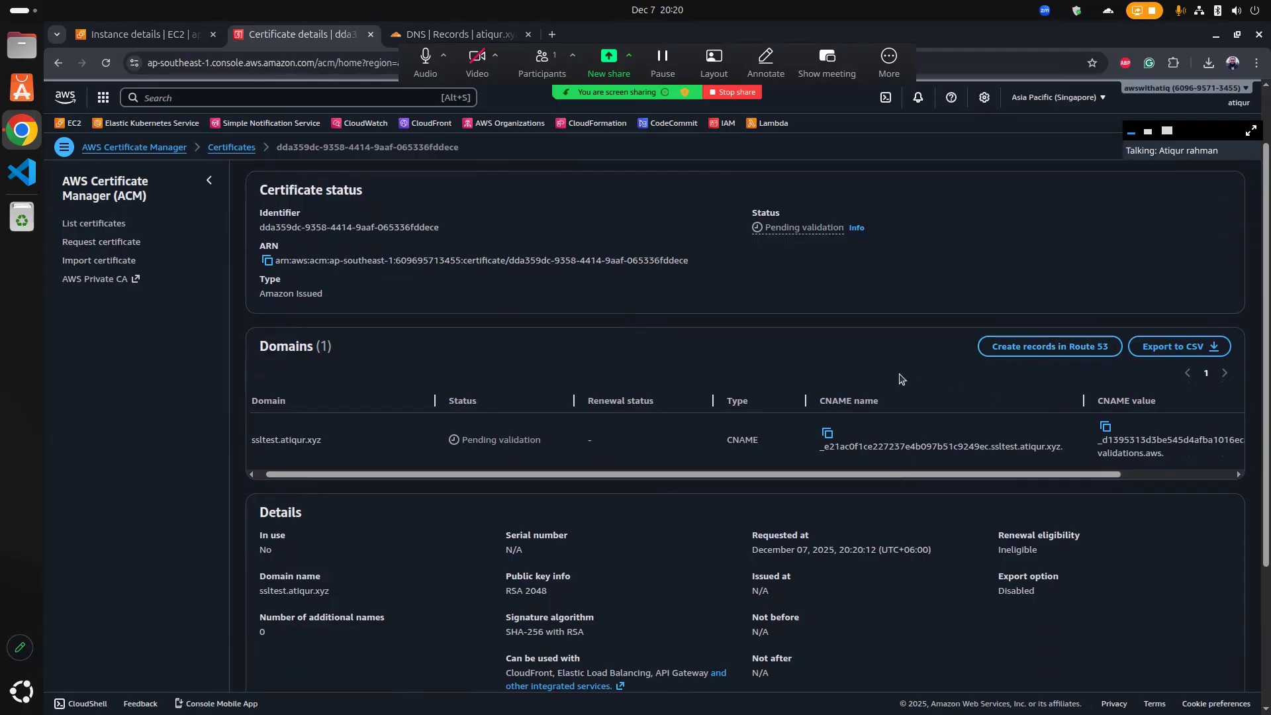
drag(899, 475, 1011, 475)
click(696, 433)
Step: Switch to Cloudflare's DNS records for atiqur.xyz and start a CNAME record with the copied CNAME name as its name
click(424, 34)
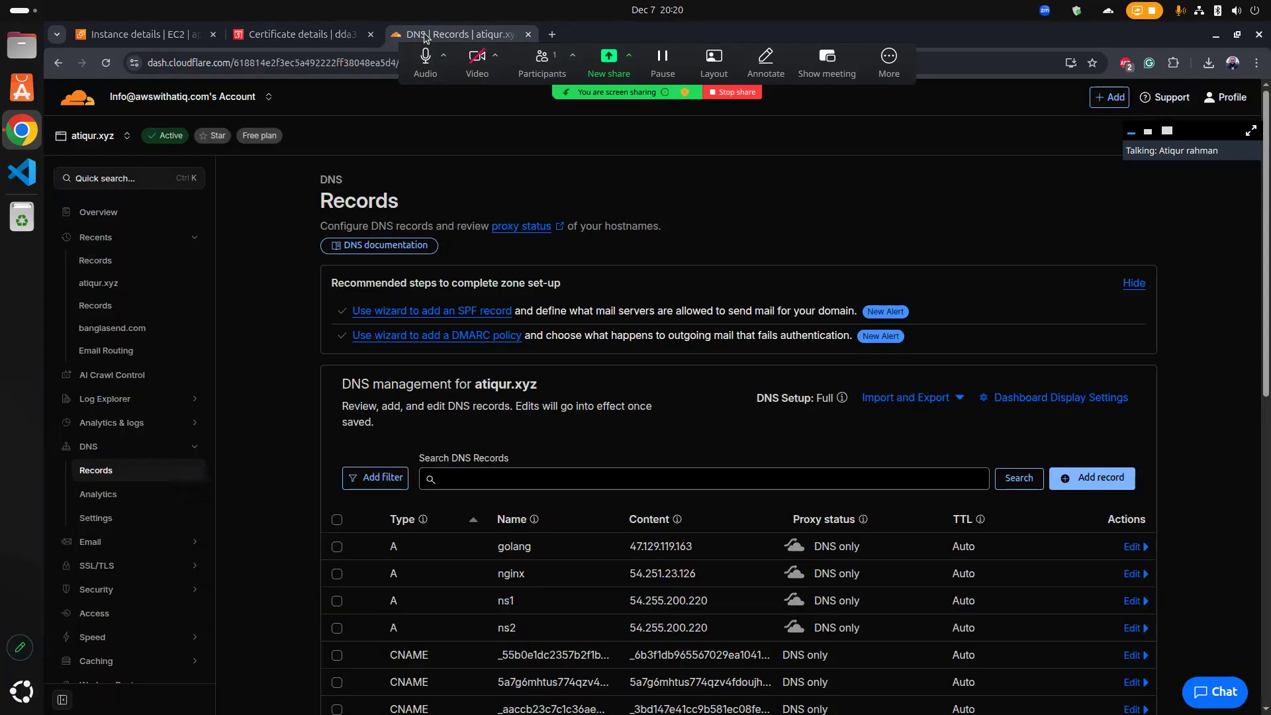
scroll(303, 411, down, 2)
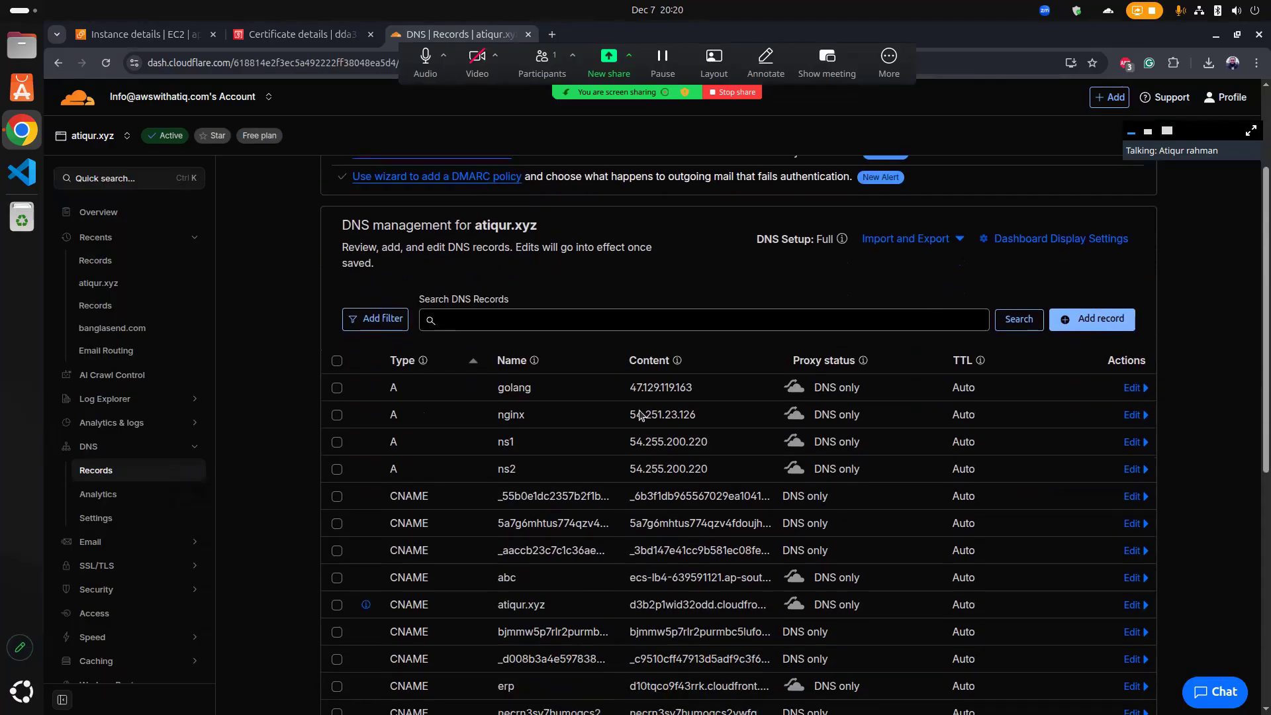
click(1078, 331)
click(482, 422)
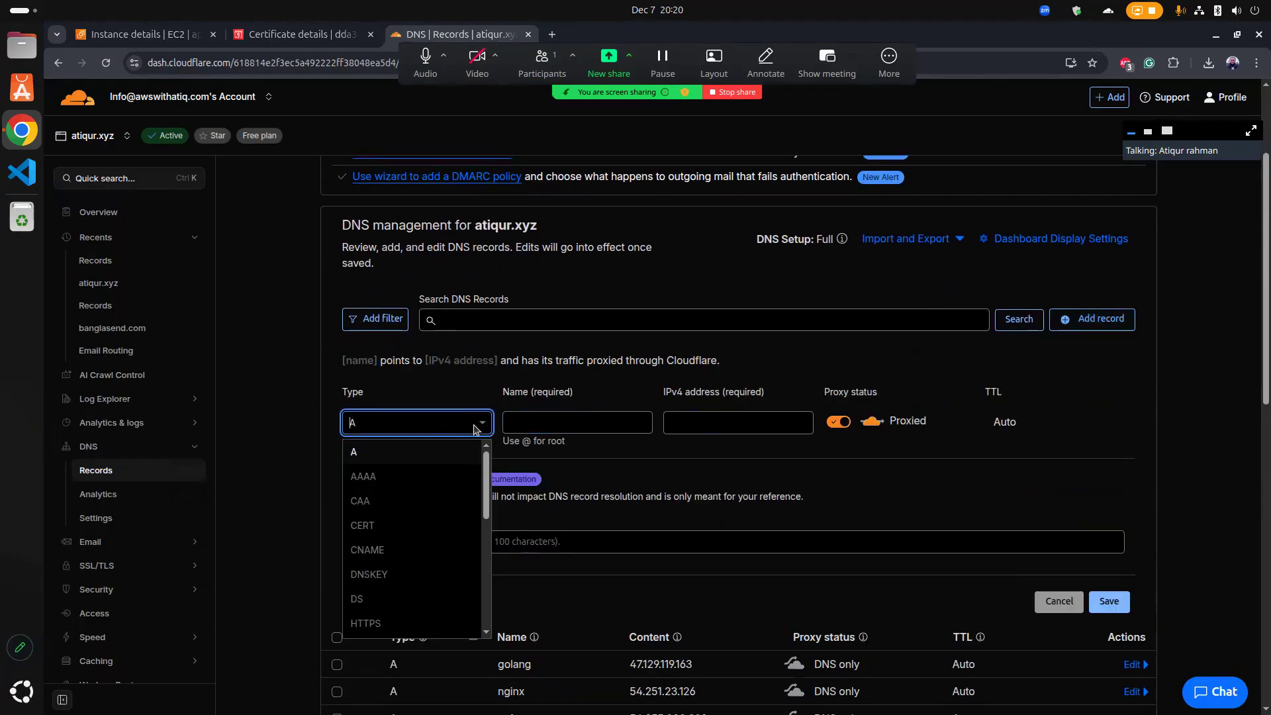
click(399, 559)
click(566, 424)
key(ctrl+v)
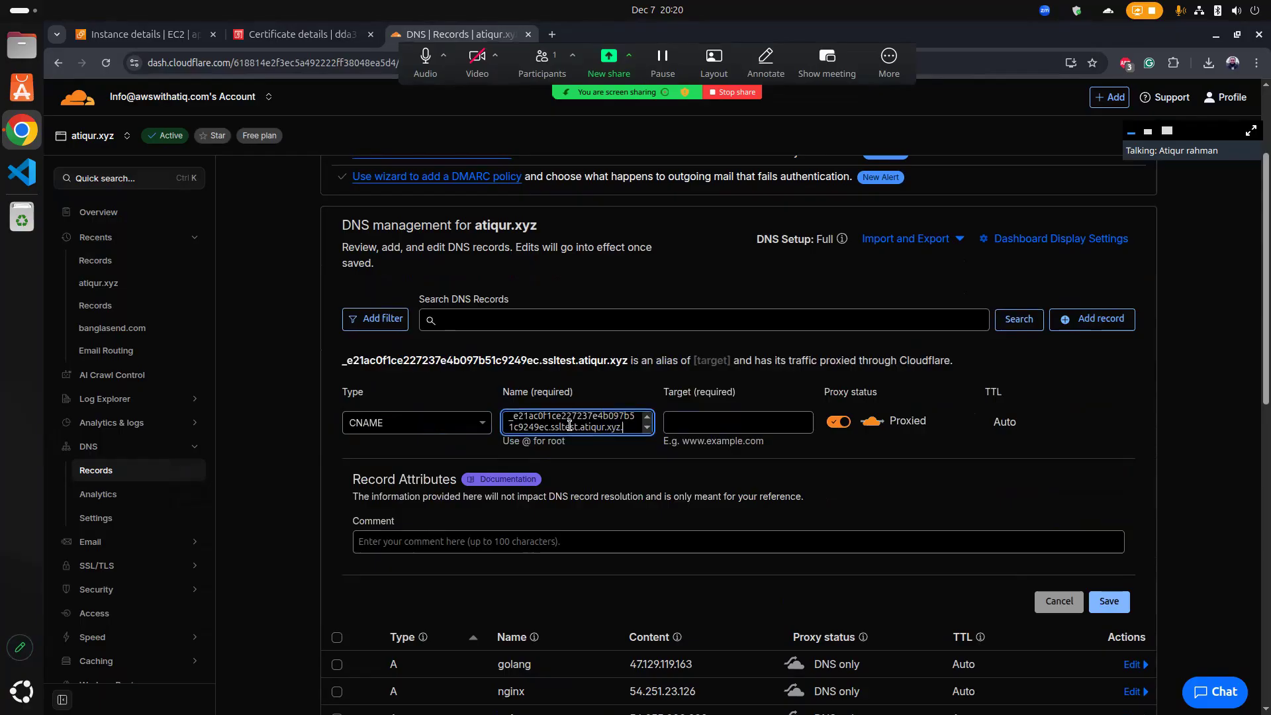
Step: Copy the certificate's CNAME value from AWS Certificate Manager, set it as the Cloudflare record's target, turn proxying off, and save the record
click(281, 36)
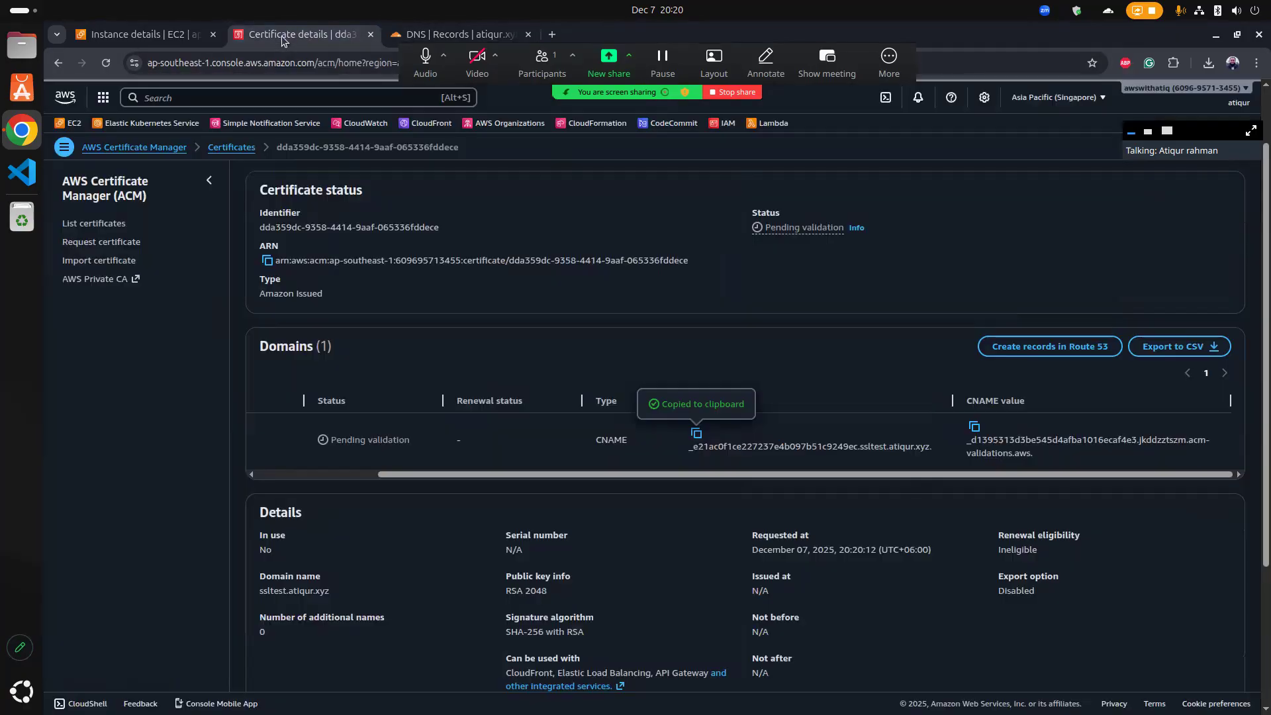
click(974, 426)
click(438, 27)
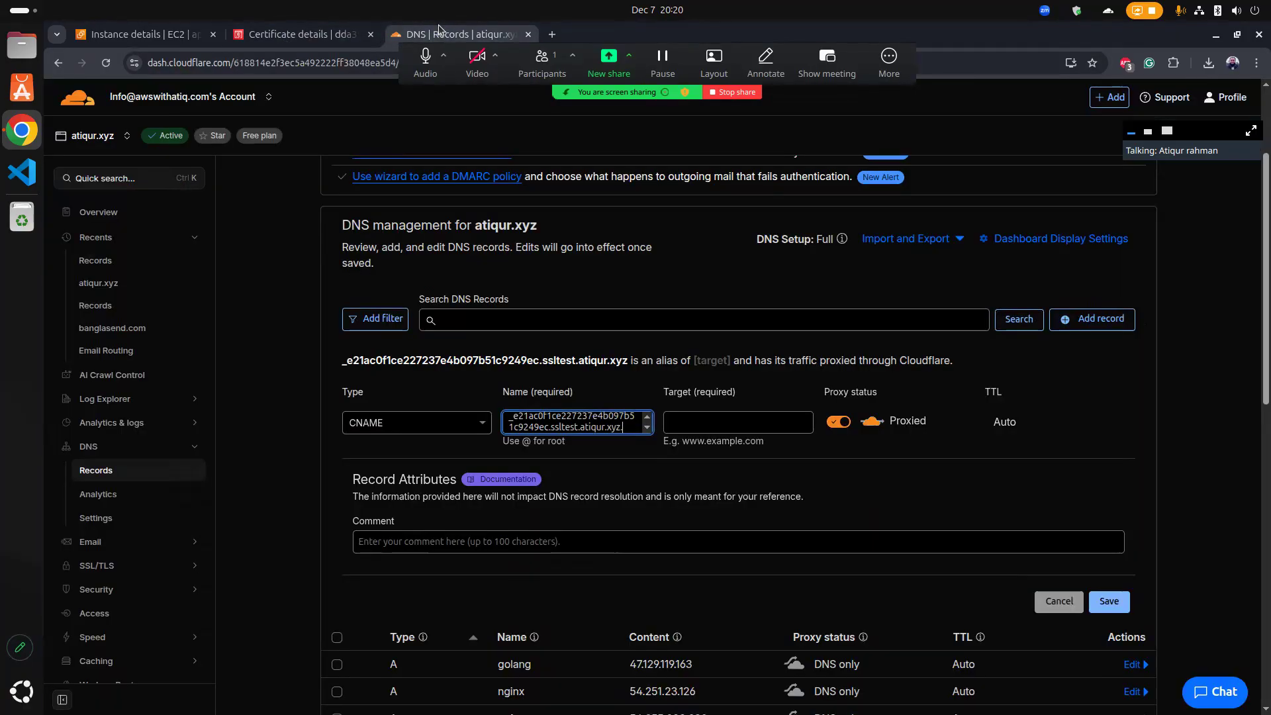
click(724, 428)
key(ctrl+v)
click(839, 422)
click(1109, 601)
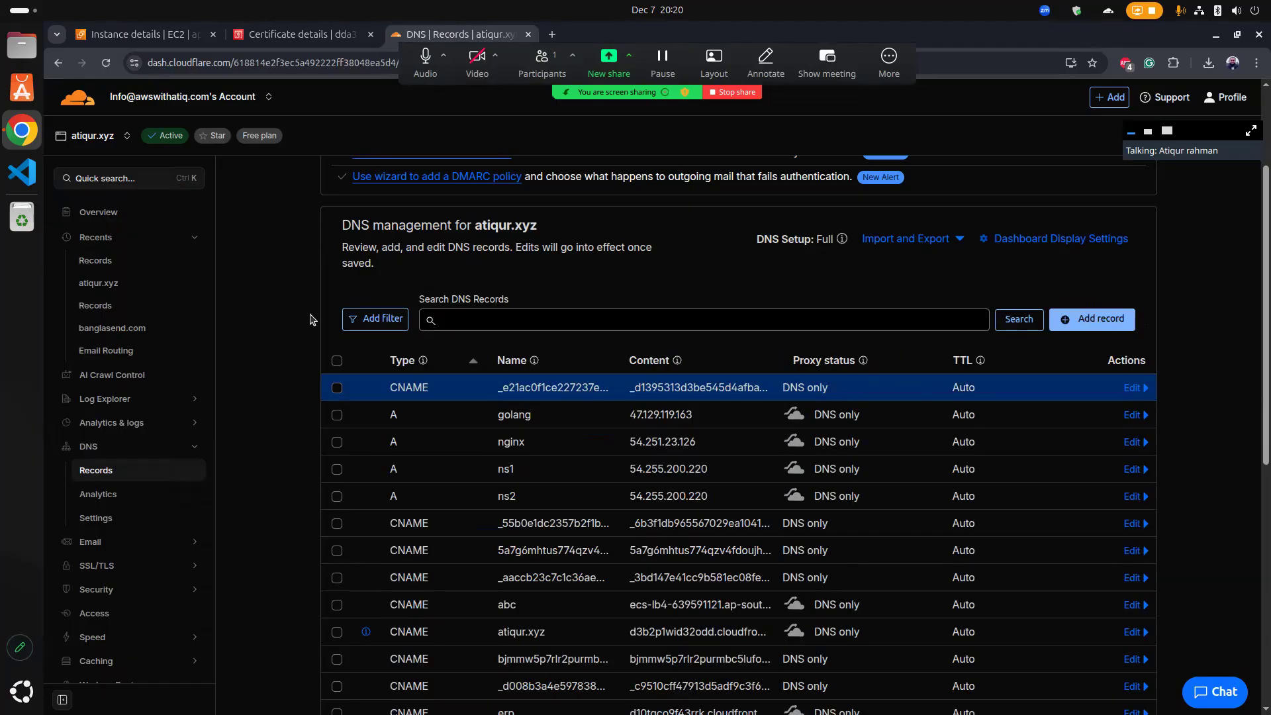
Step: Return to the ssltest.atiqur.xyz certificate details in AWS and check the domain's validation status
click(296, 35)
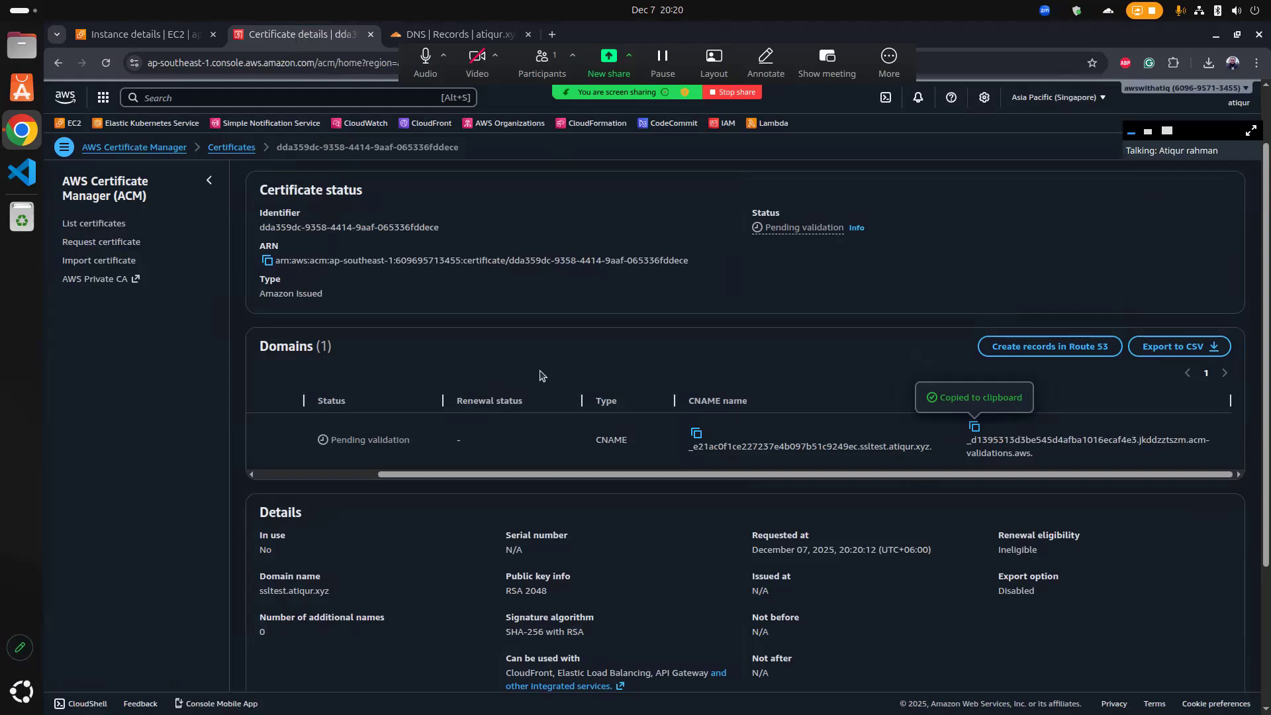
drag(513, 474, 421, 460)
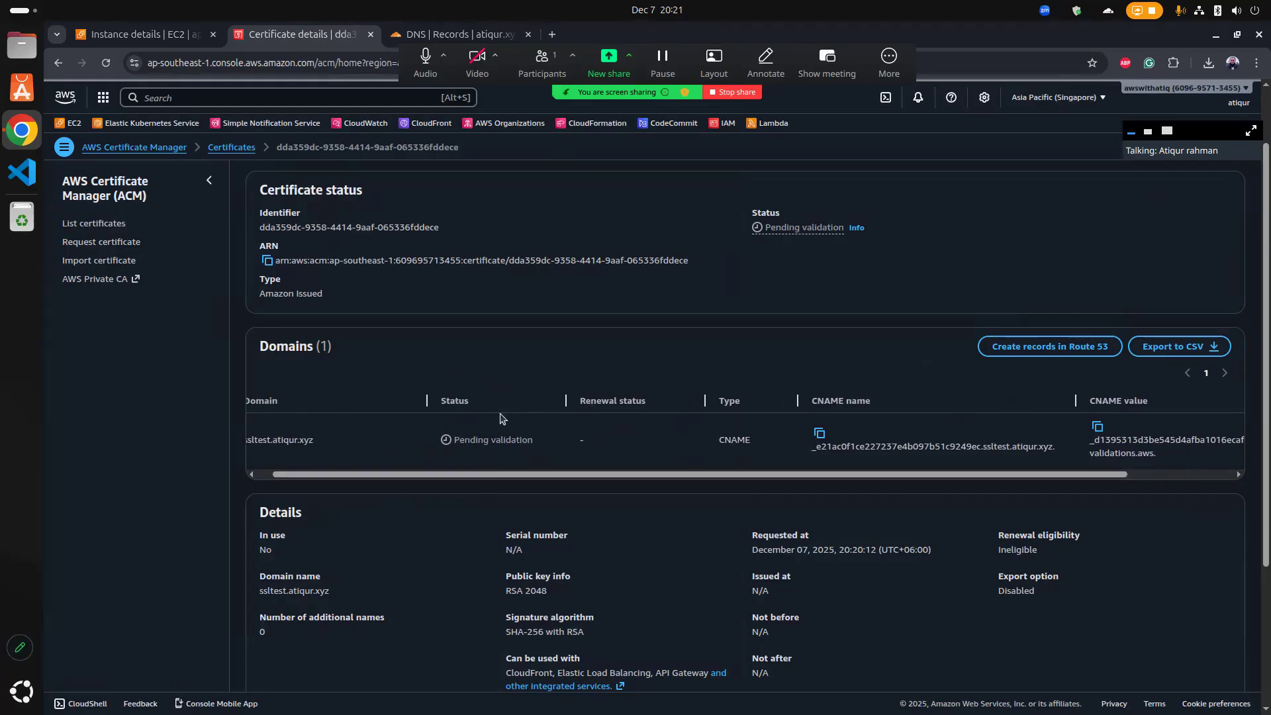
scroll(500, 418, up, 2)
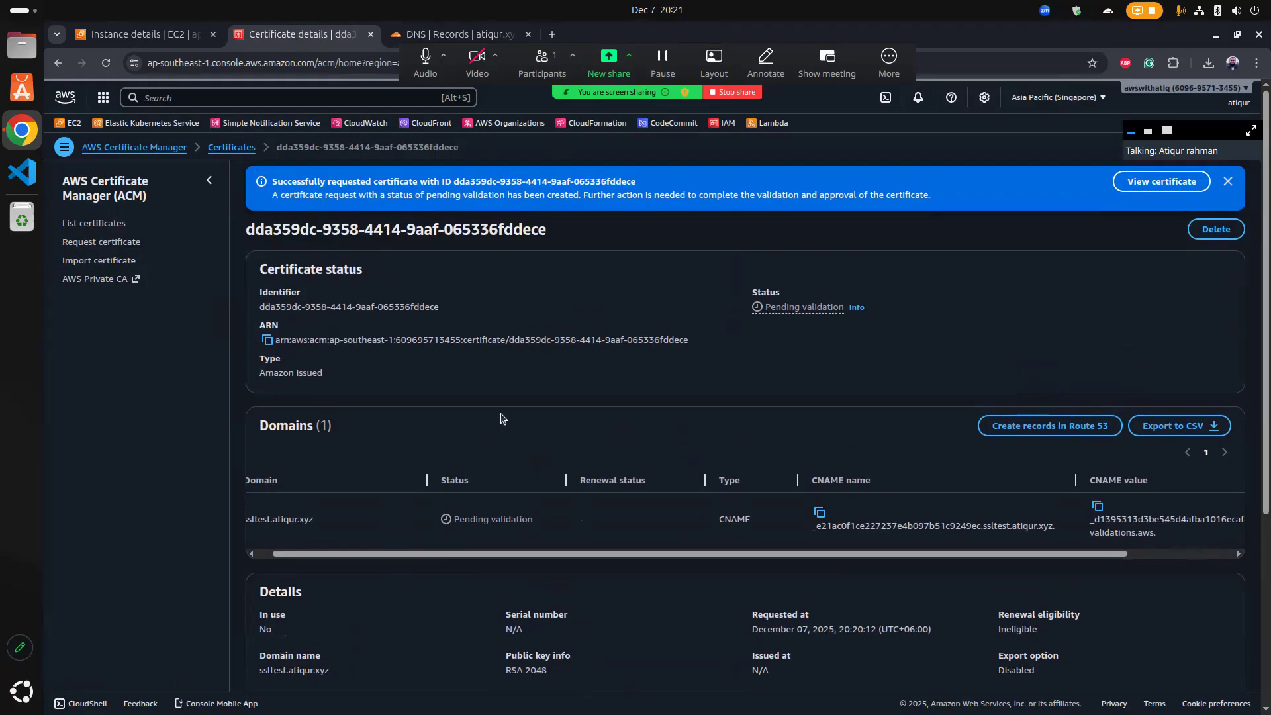
Step: Refresh the ssl setup instance's EC2 details page and connect to the instance through Session Manager
click(150, 40)
click(853, 220)
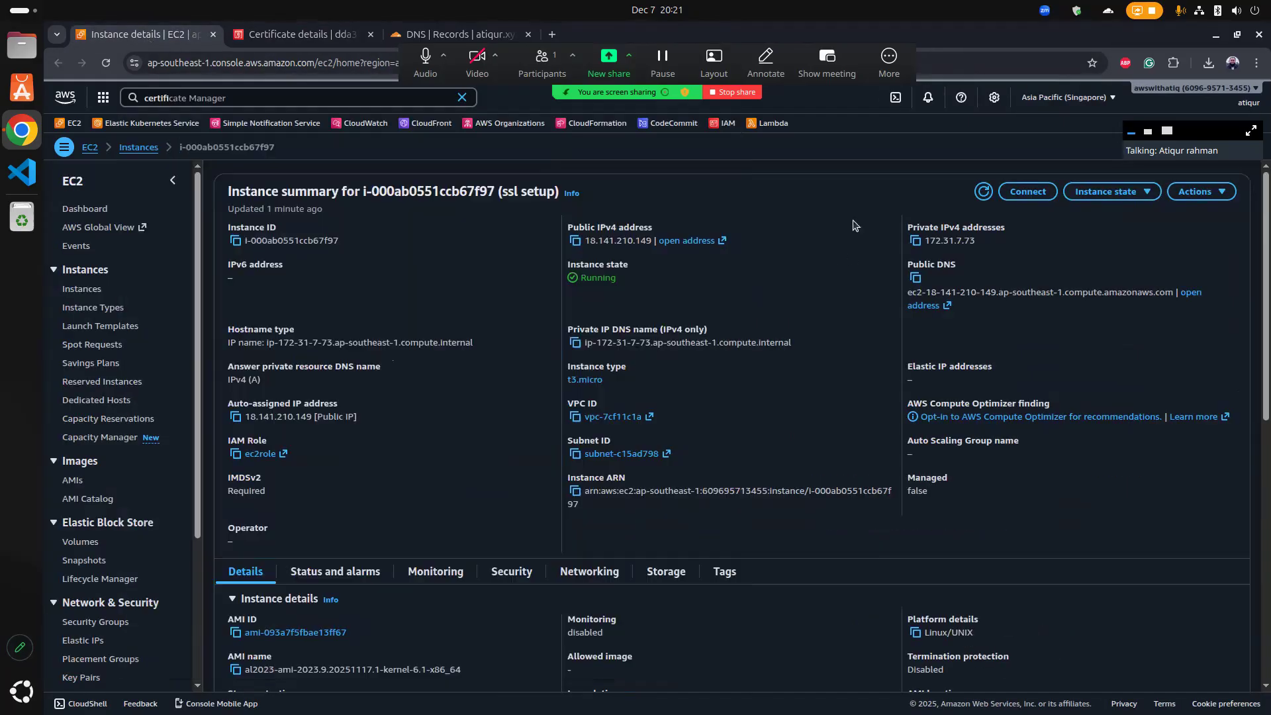
click(105, 65)
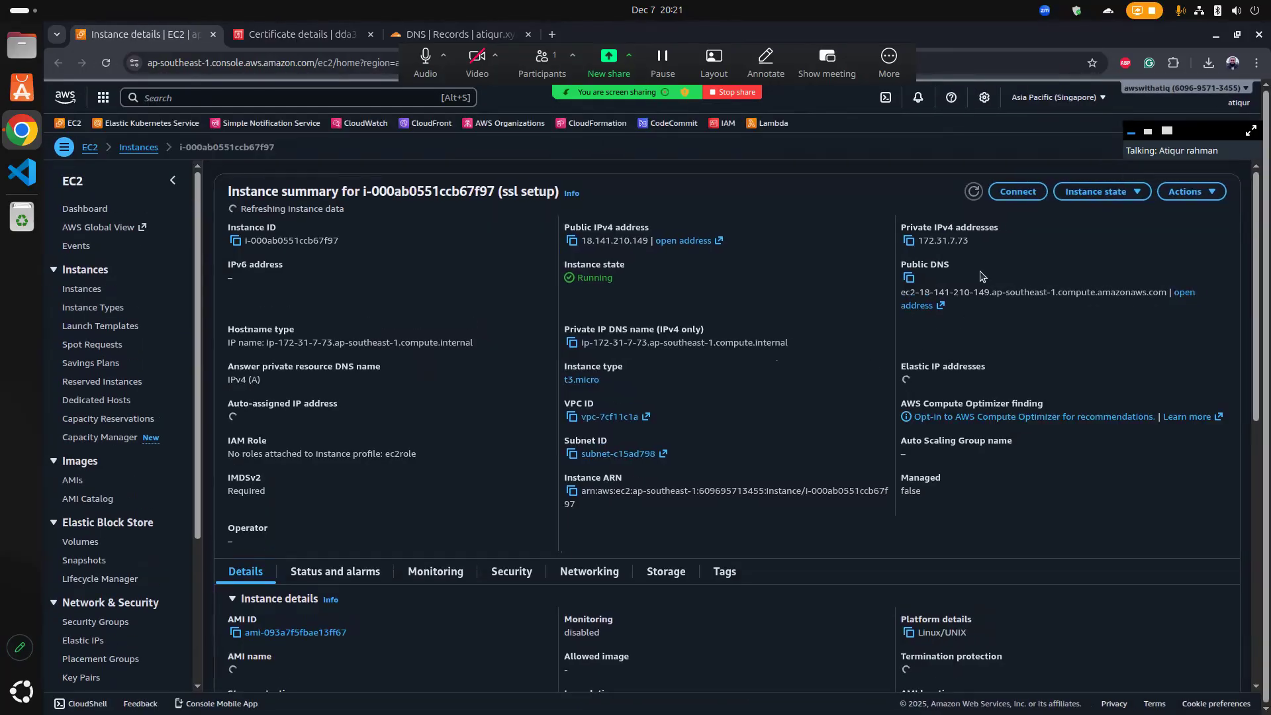
click(1014, 194)
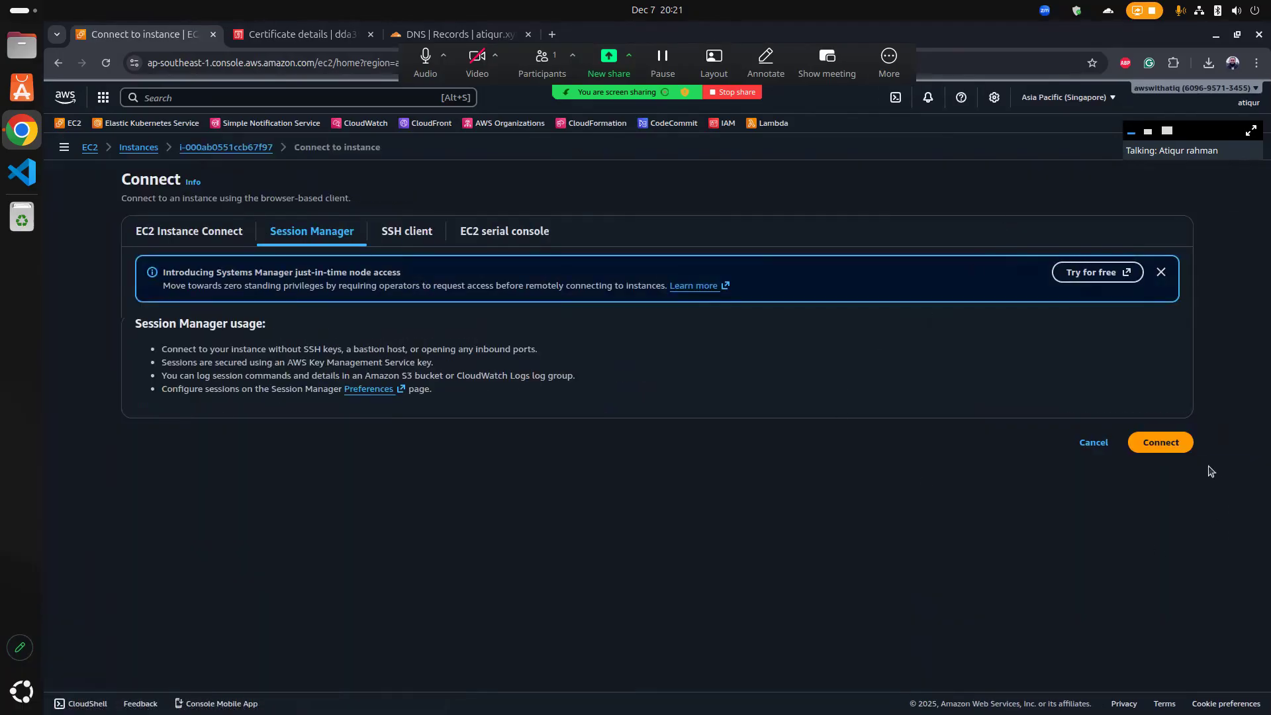
click(1163, 445)
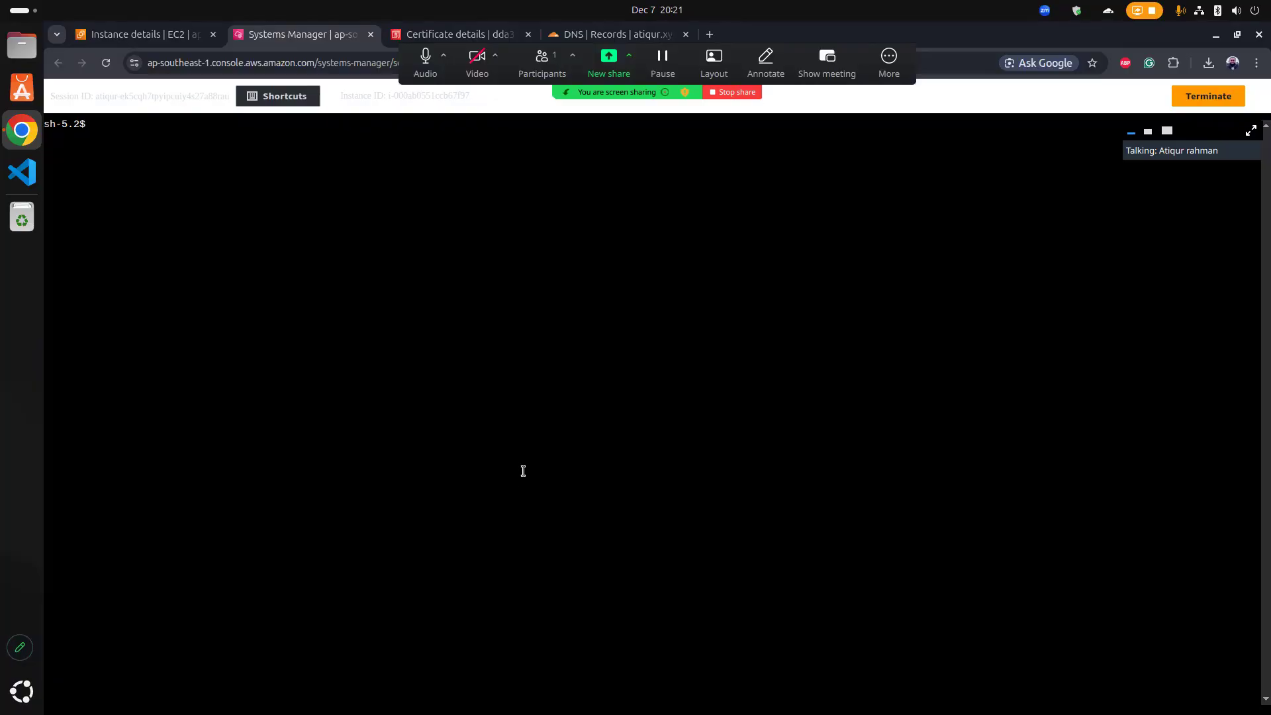
Step: Switch to the root shell with sudo su and install the httpd package with dnf, accepting the installation
text(sudo su)
key(Return)
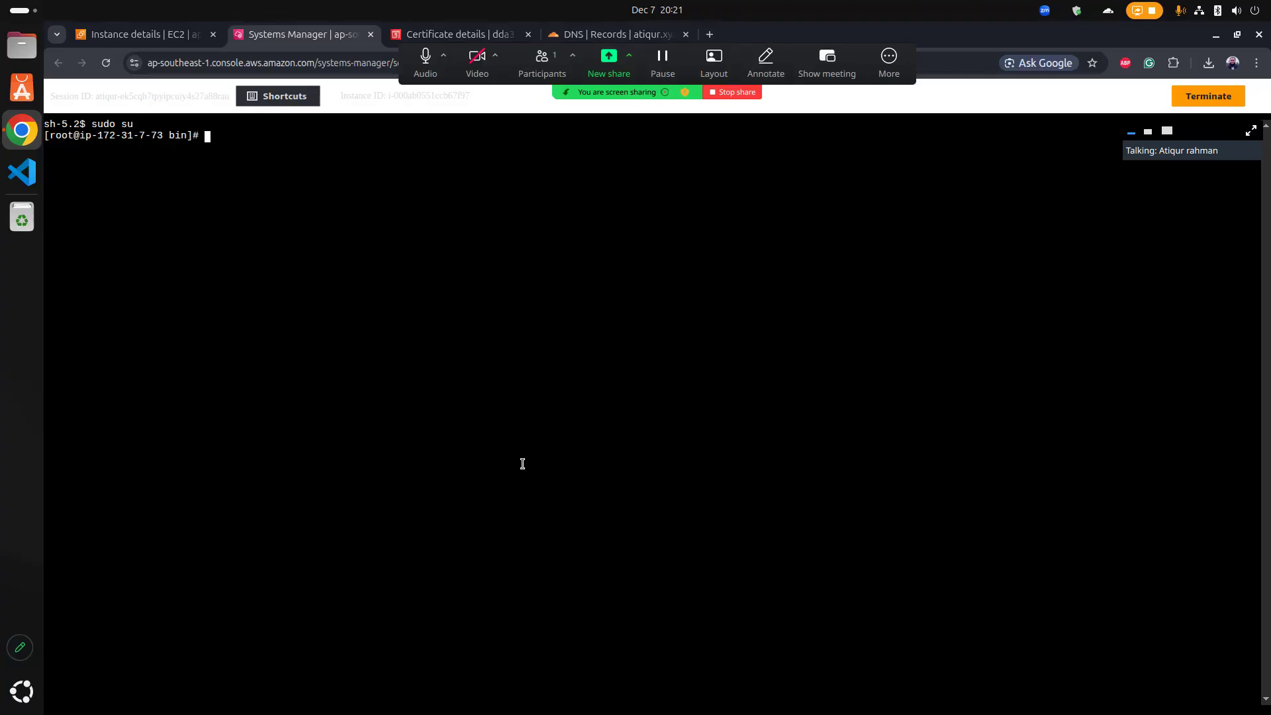
text(dnf install httpd)
key(Return)
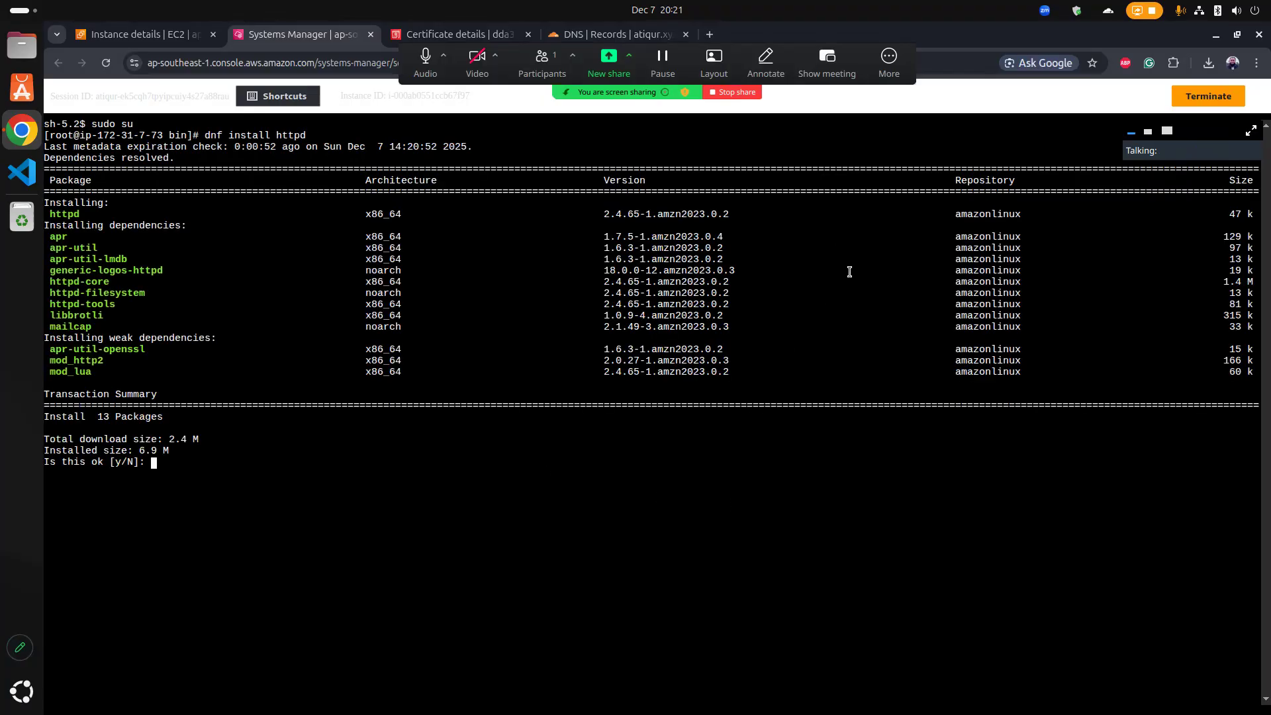
drag(972, 215, 1050, 216)
click(1007, 292)
drag(604, 215, 688, 215)
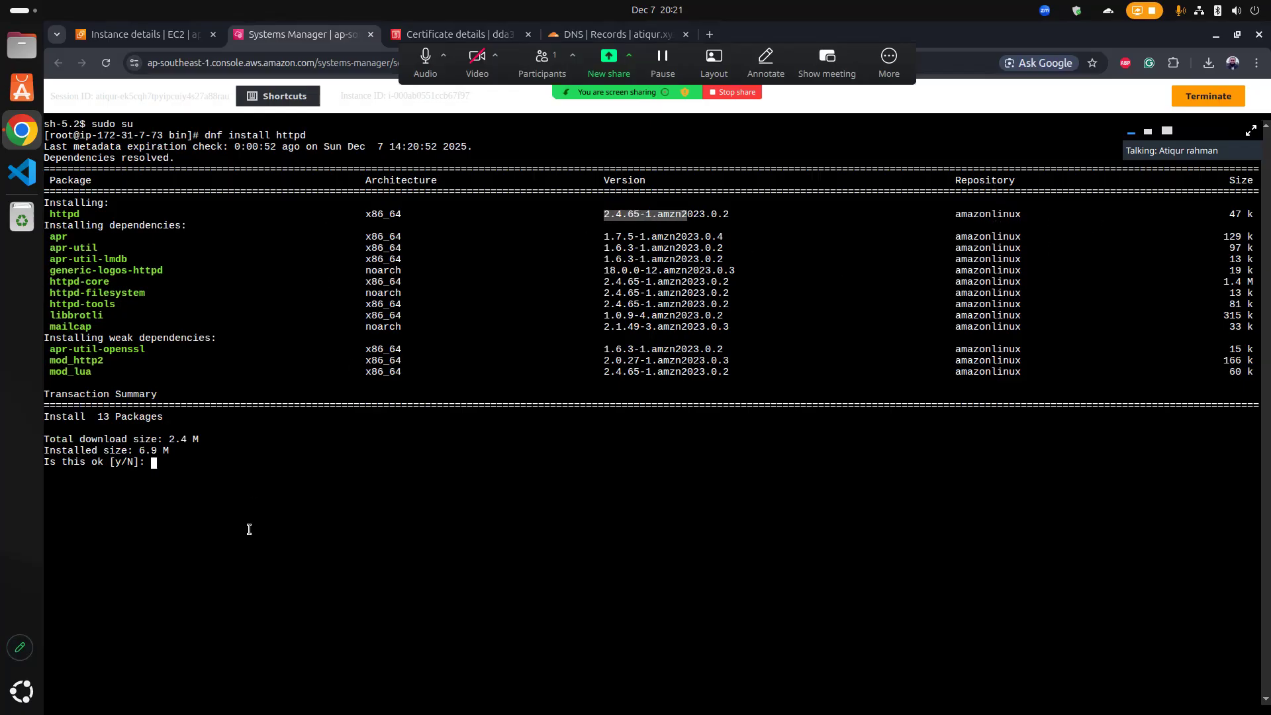
click(270, 494)
text(yes)
key(Return)
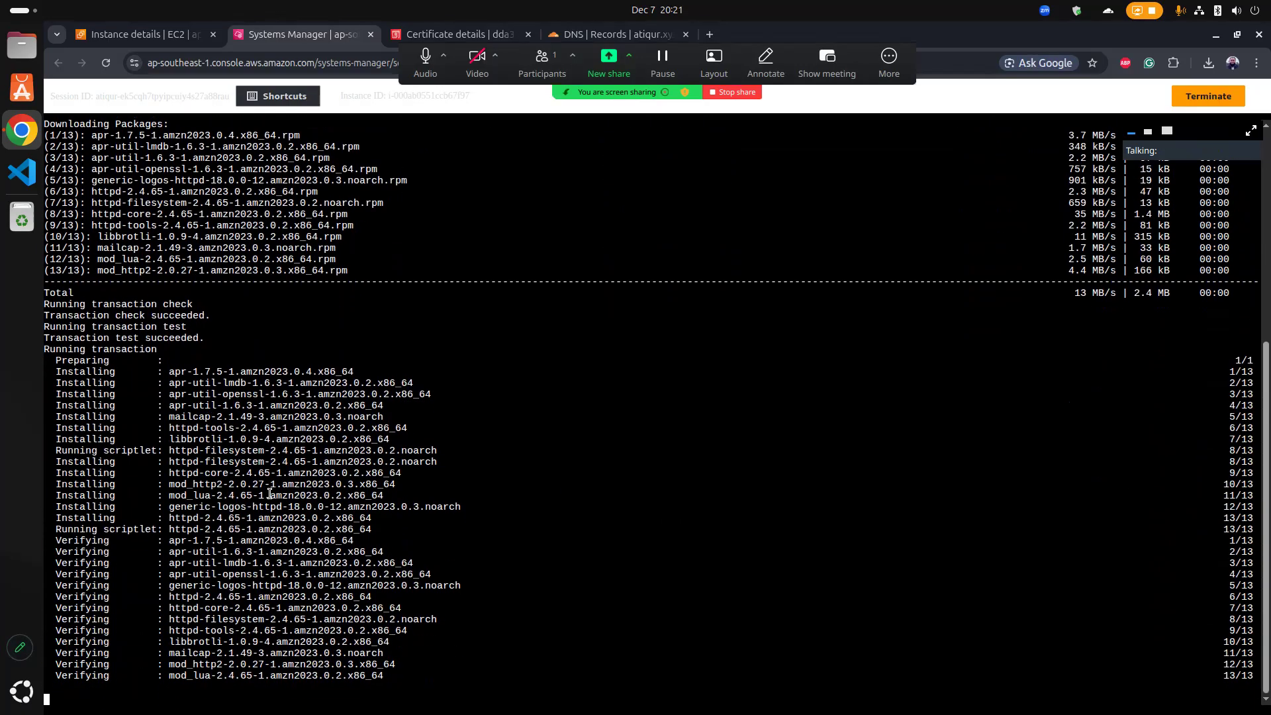
Step: Clear the terminal, start the httpd service and enable it at boot with systemctl
text(clear)
key(Return)
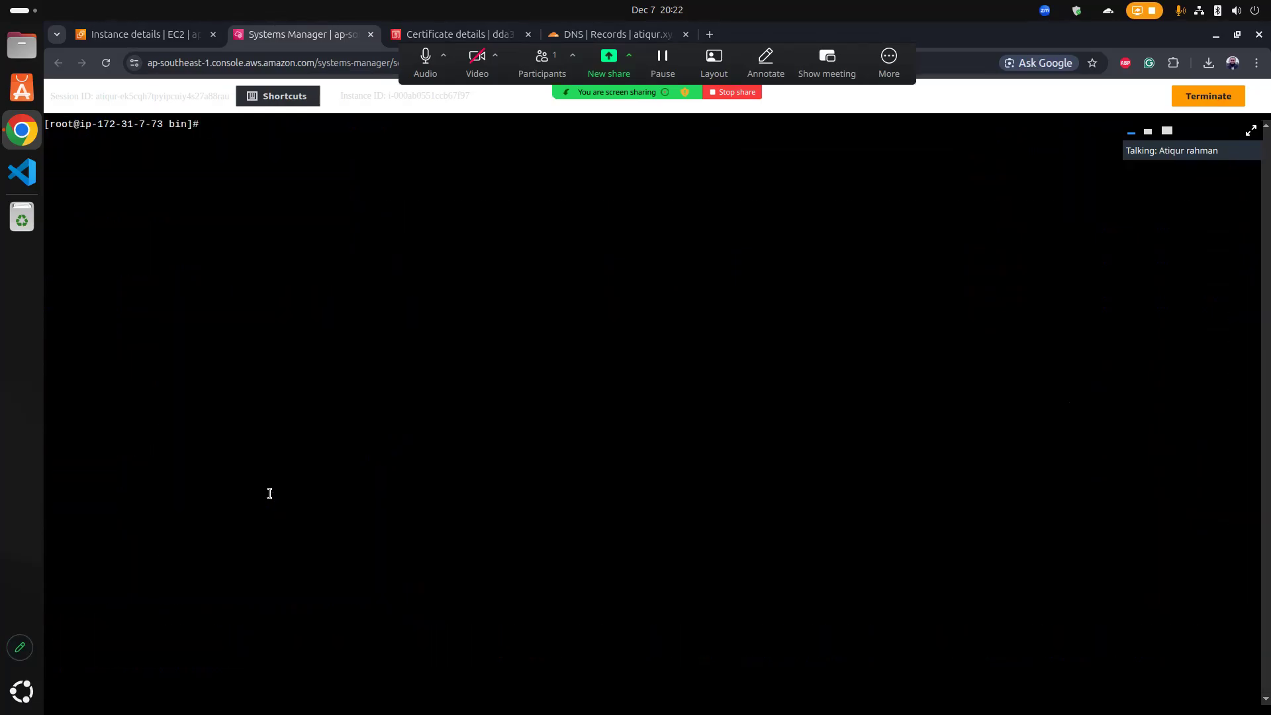
text(systemctl start httpd)
key(Return)
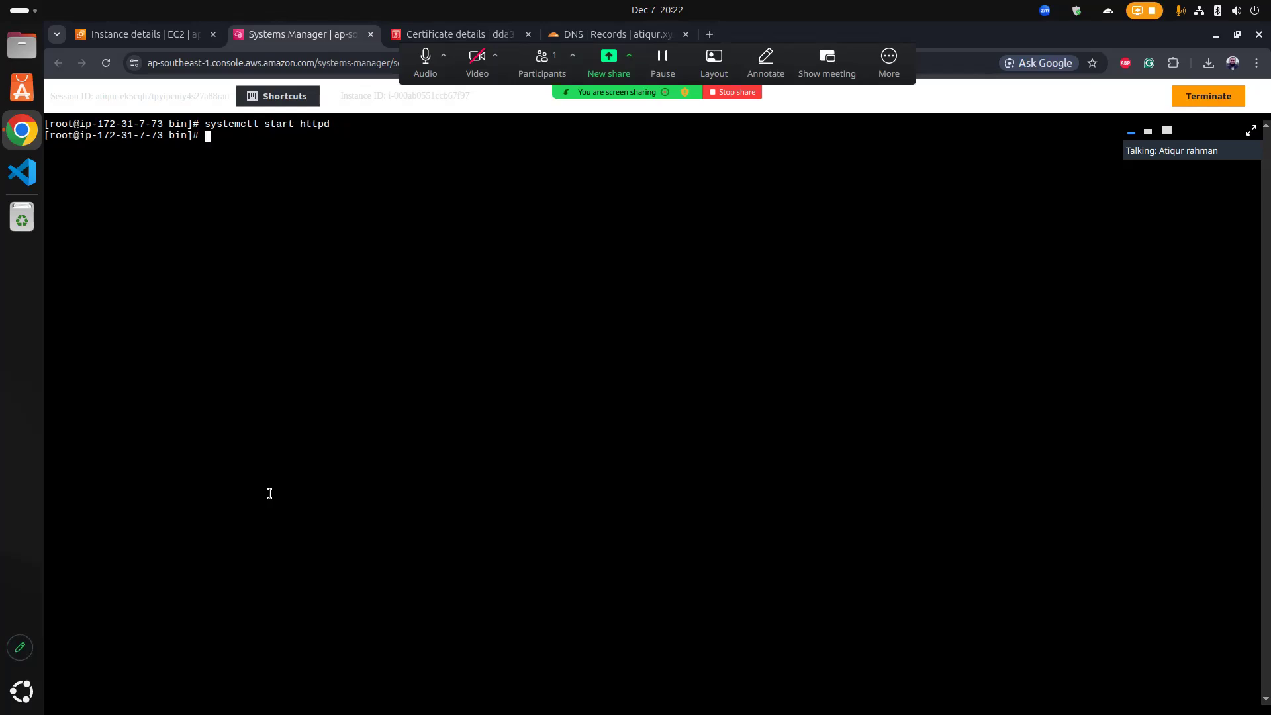
text(systemctl enable httpd)
key(Return)
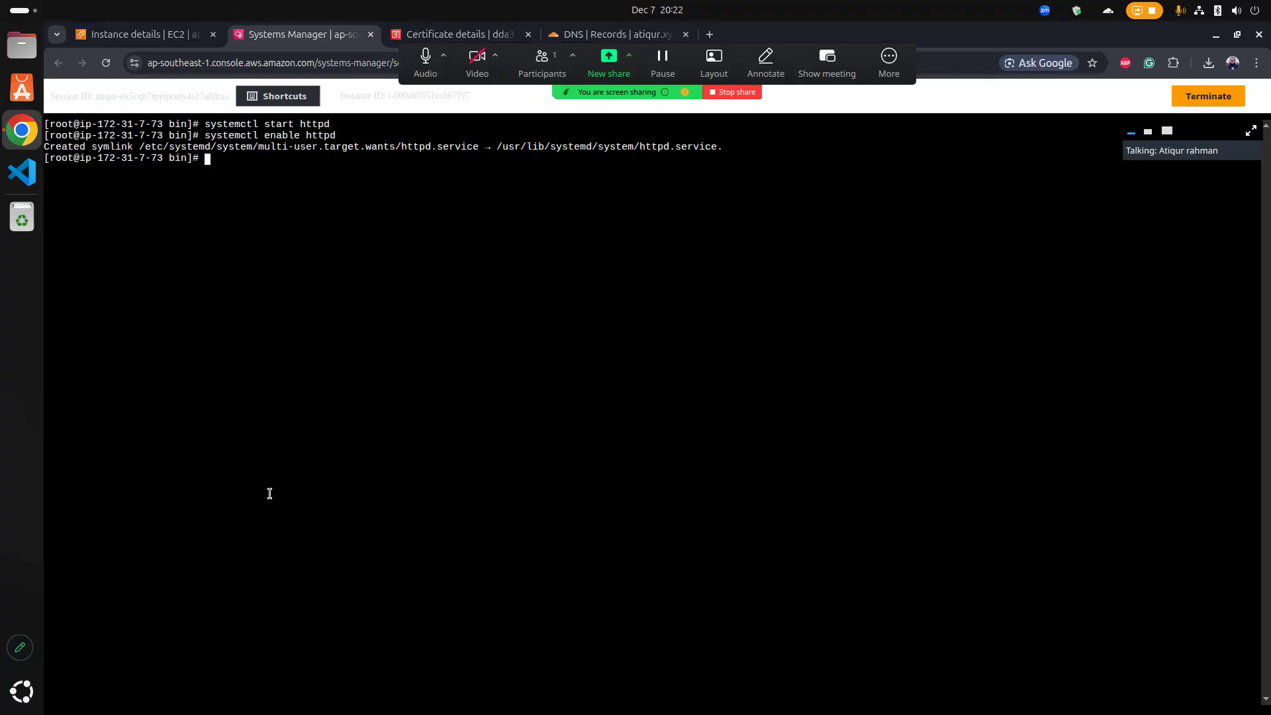
drag(204, 135, 343, 138)
Step: Copy the instance's public IPv4 address from EC2 and open it in a new browser tab to check the web server's page
click(134, 26)
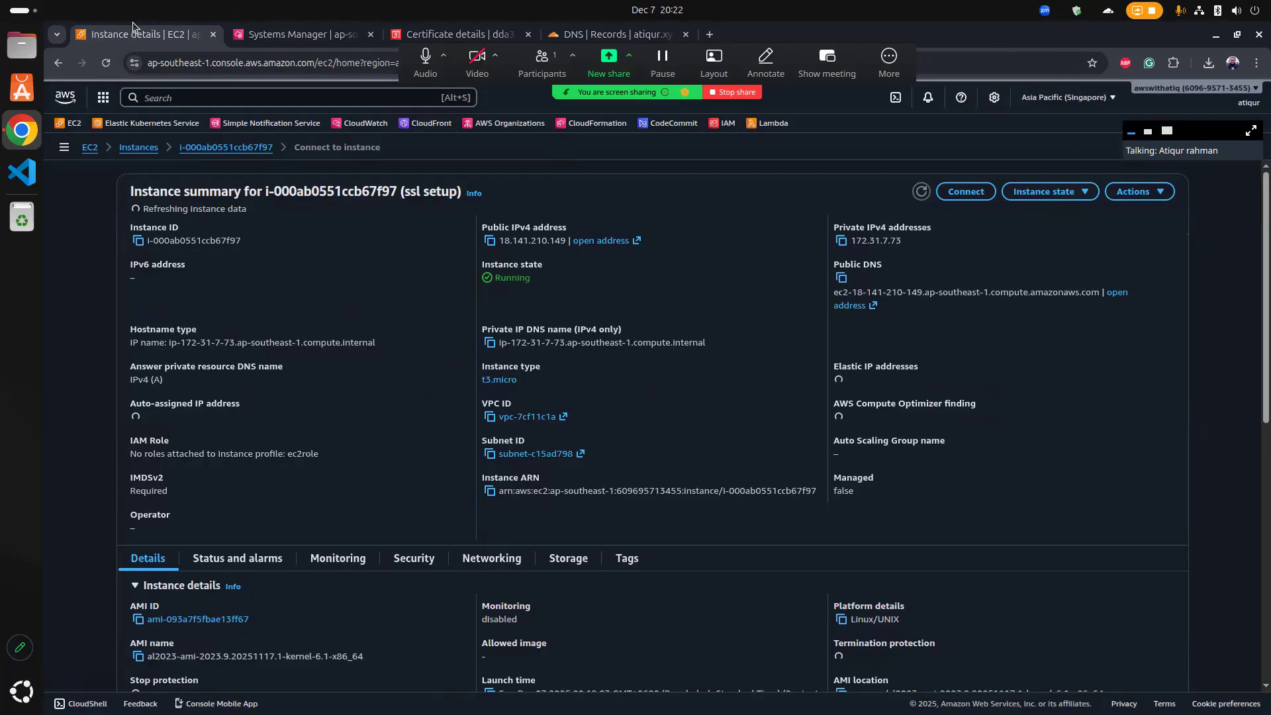
click(574, 241)
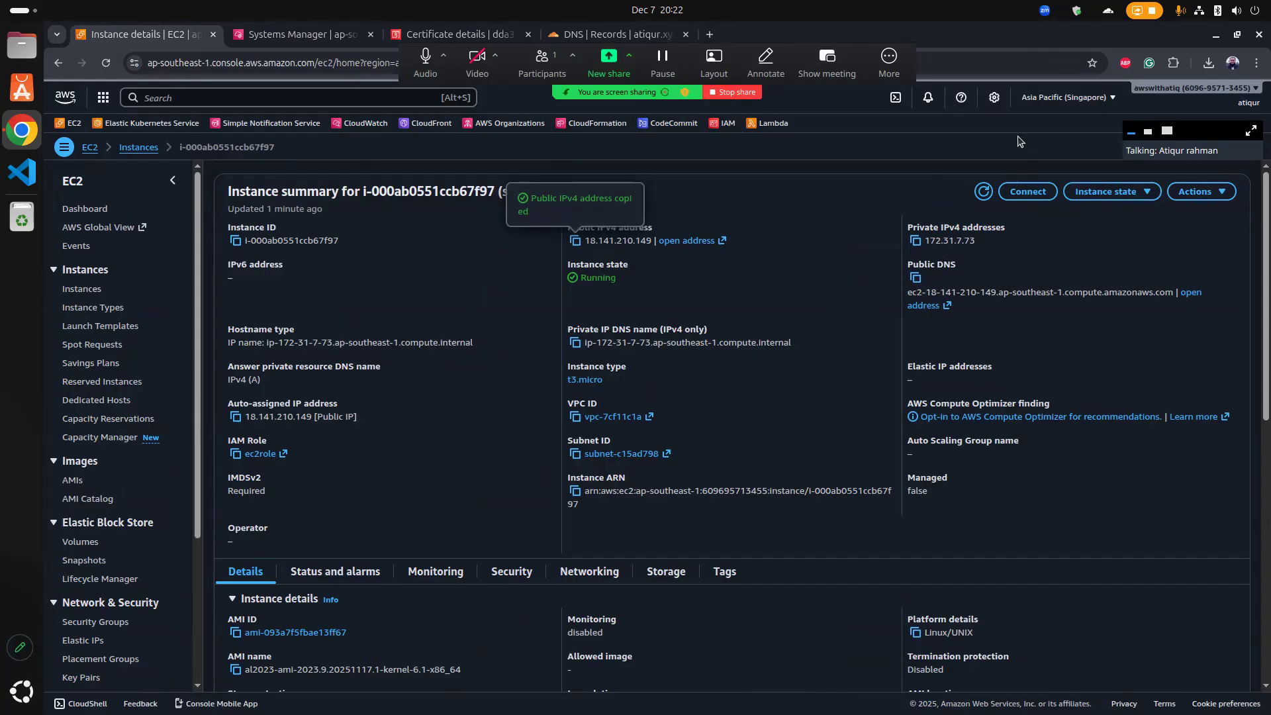
key(ctrl+t)
key(ctrl+v)
key(Return)
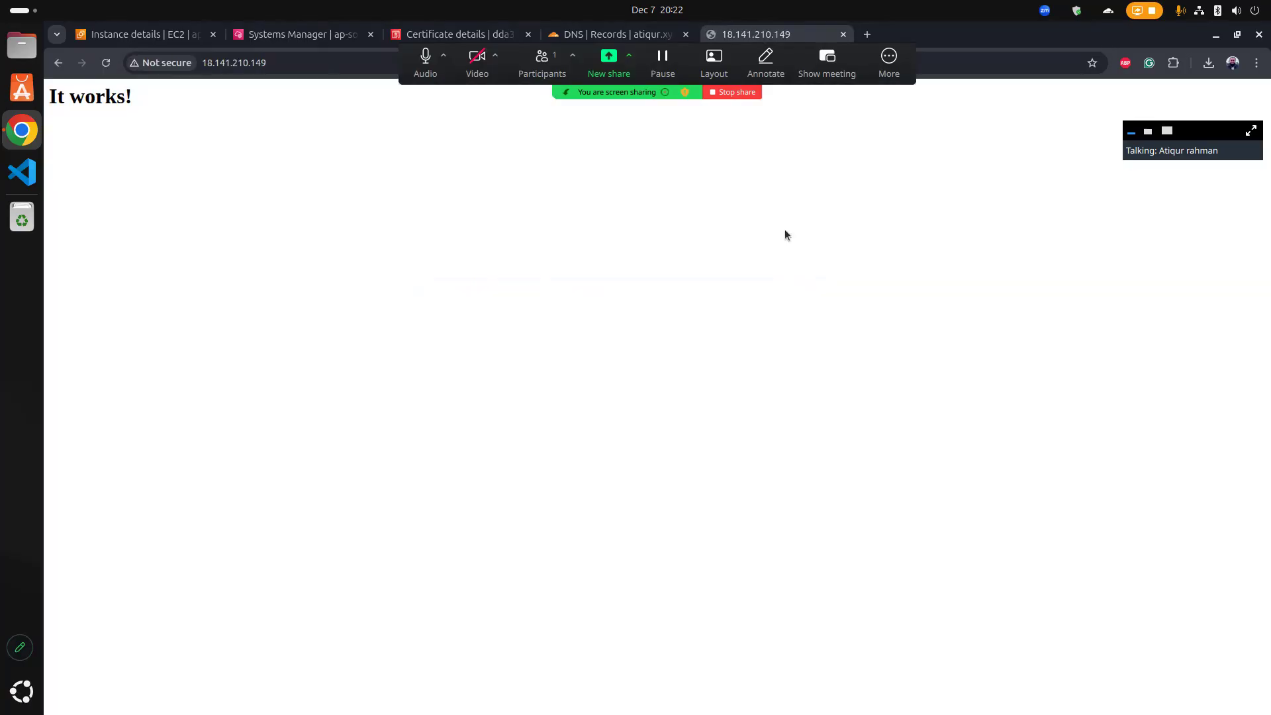
drag(63, 98, 197, 102)
click(197, 102)
mouse_move(162, 34)
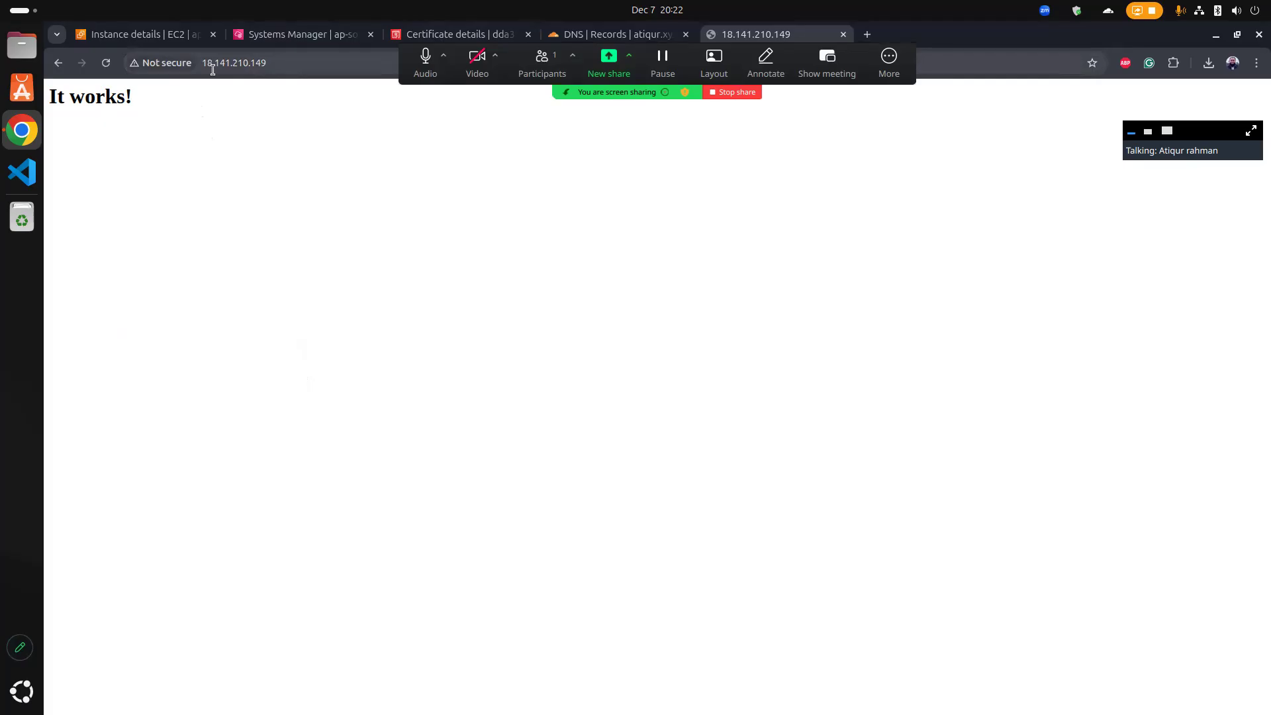
Step: Go back to the Session Manager terminal, change to the /var/www/html directory and list its contents
click(317, 38)
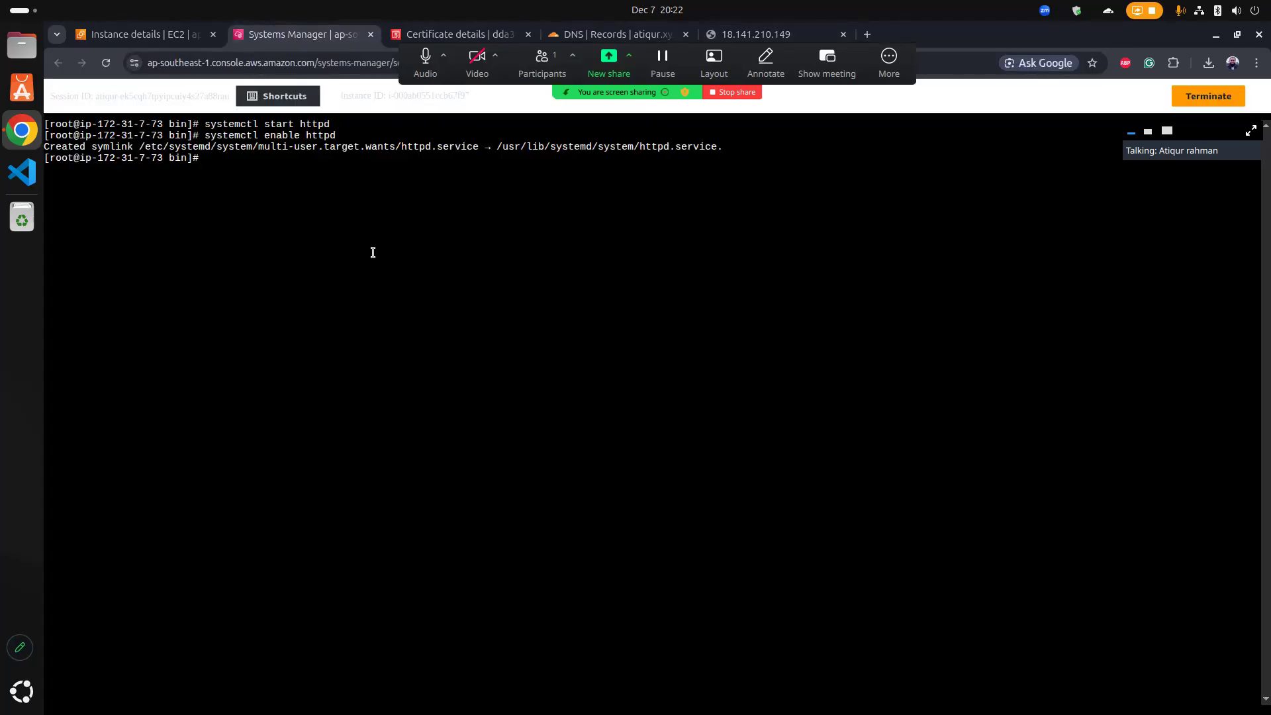
text(cd /var/www/html)
key(Return)
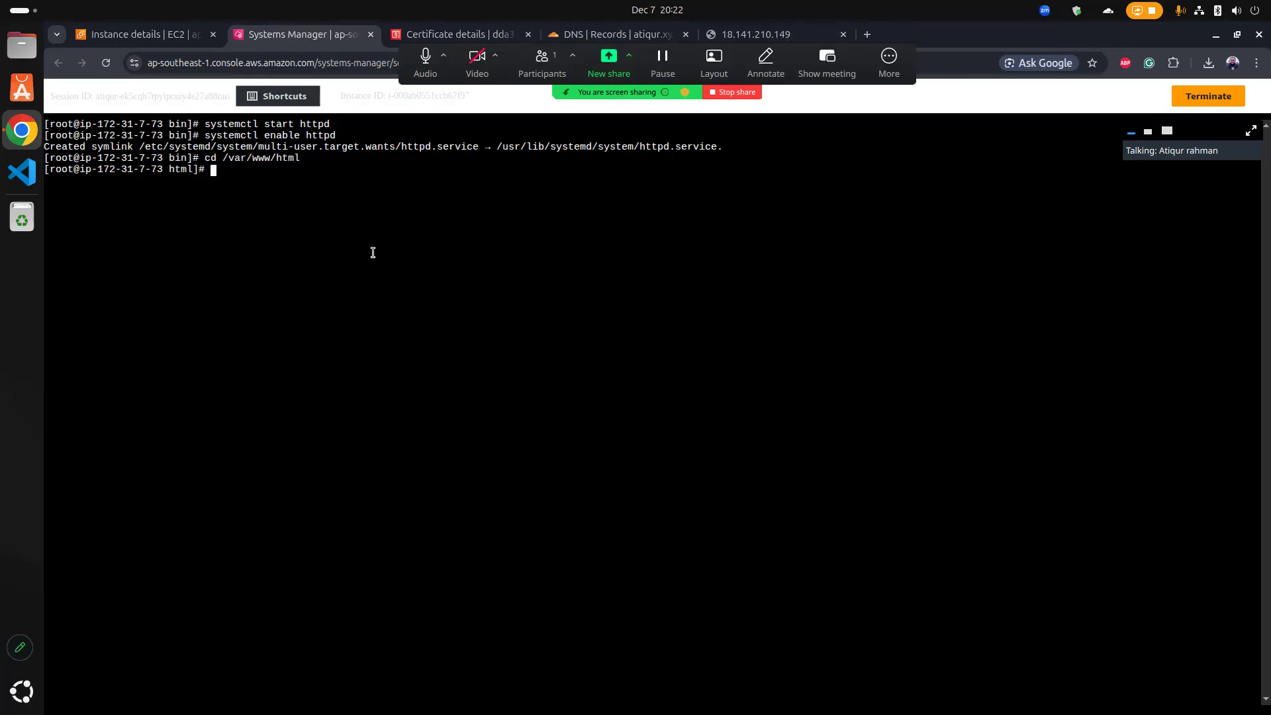
text(ls)
key(Return)
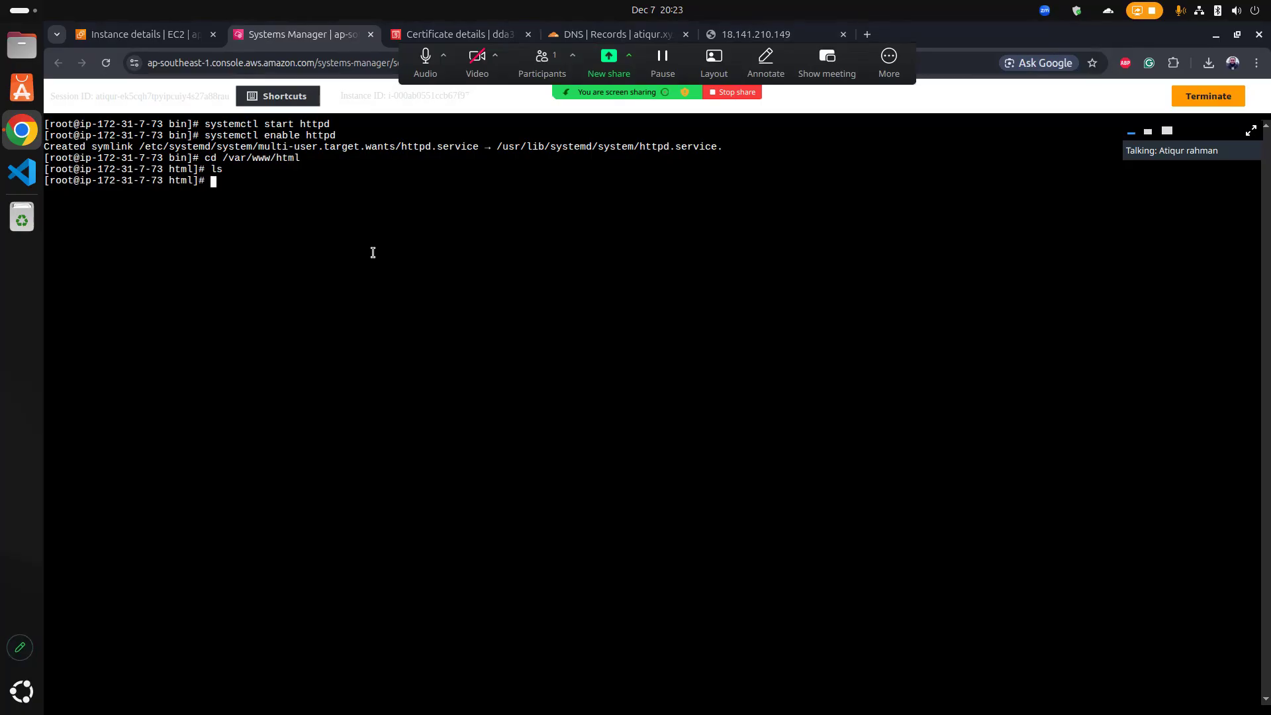
Step: Create index.html in nano with opening and closing html tags and a head section inside them
text(nano index.html)
key(Return)
text(<)
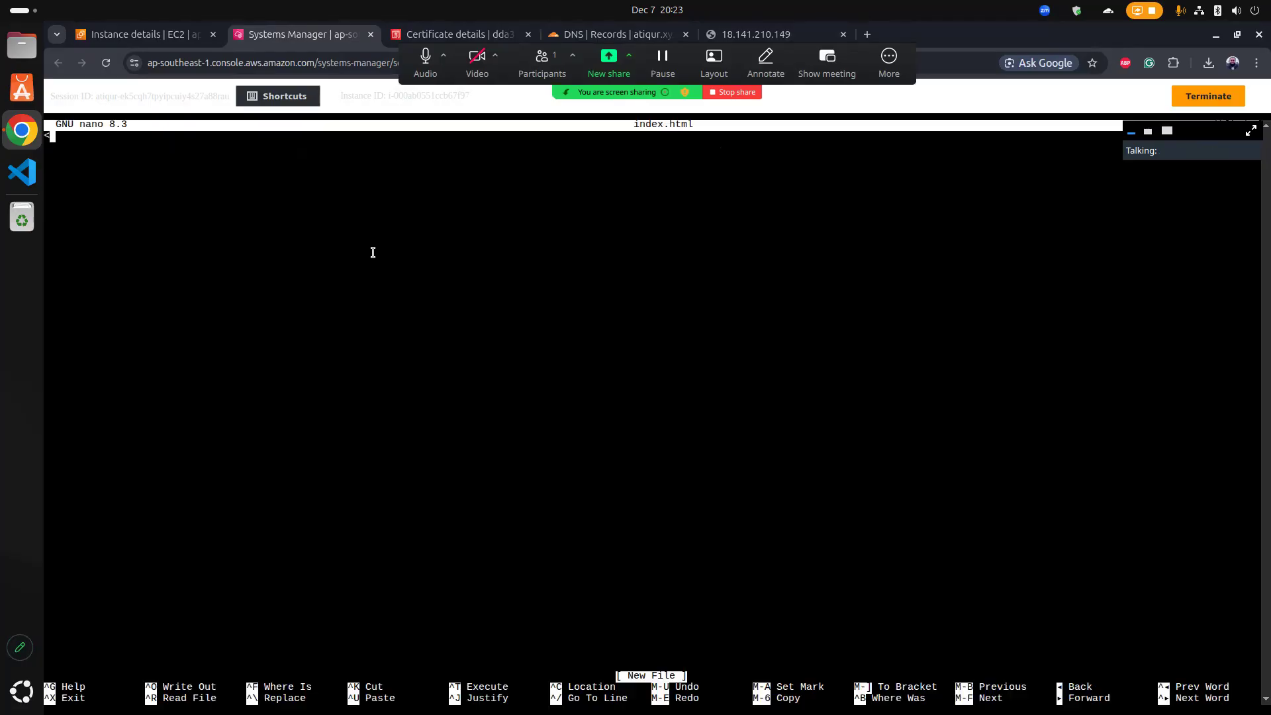
text(<html>)
key(Return)
key(Return)
text(</html>)
key(Up)
text(<head>)
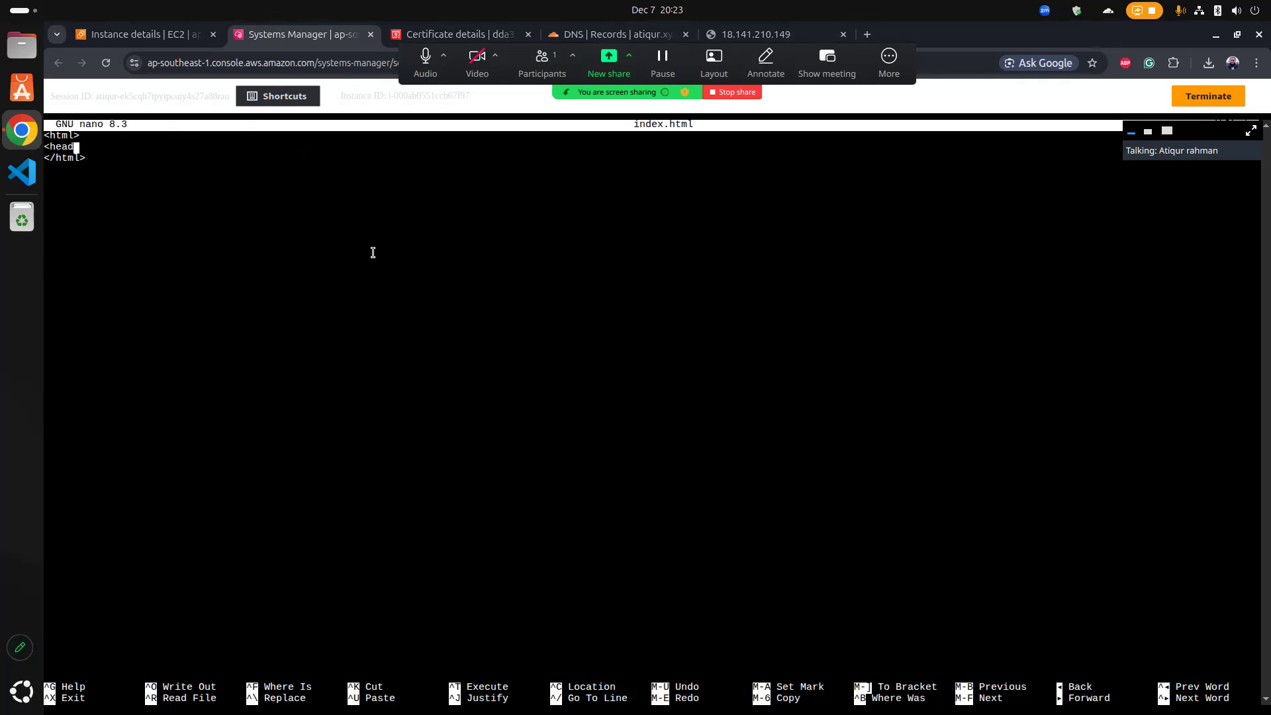
key(Return)
key(Return)
text(</he)
text(ad>)
Step: Add a title element in the head section reading "This is" followed by the site owner's first name
text(<title)
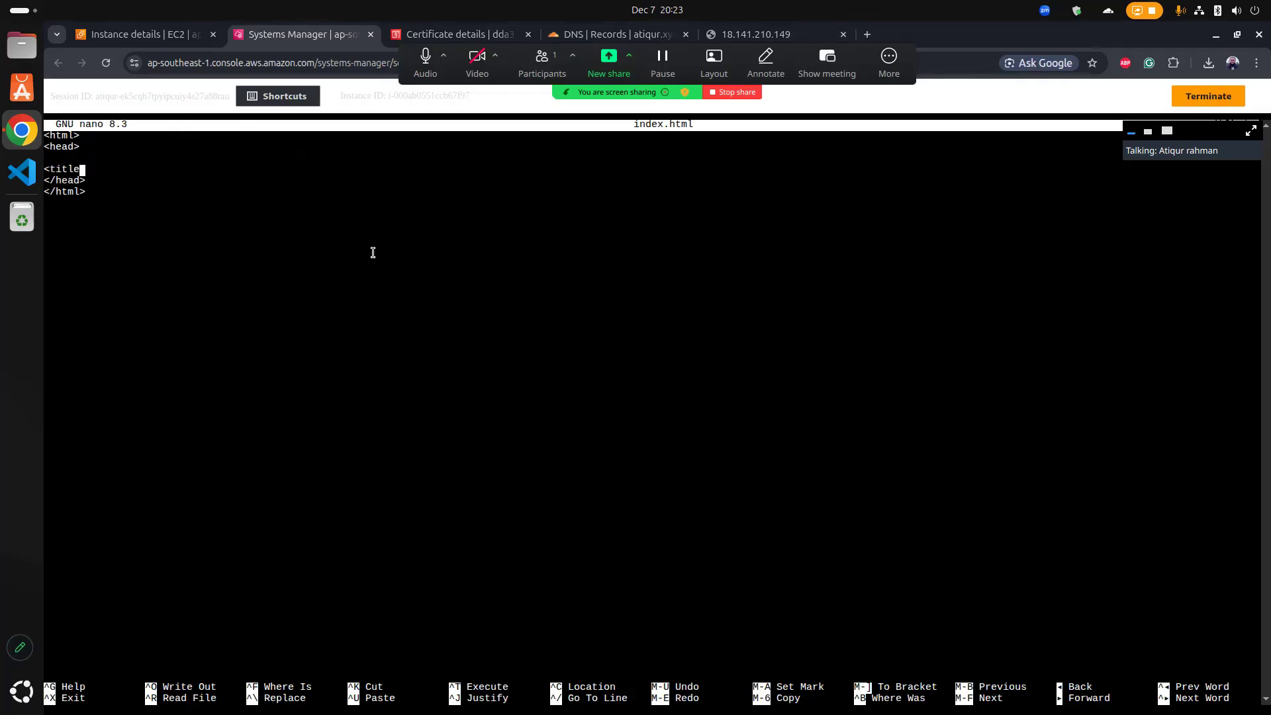
text(>This is )
text(an)
key(BackSpace)
key(BackSpace)
text(tiqur</title>)
Step: Add opening and closing body tags between the head section and the closing html tag
key(Down)
key(Return)
text(<body>)
key(Return)
key(Return)
text(</body>)
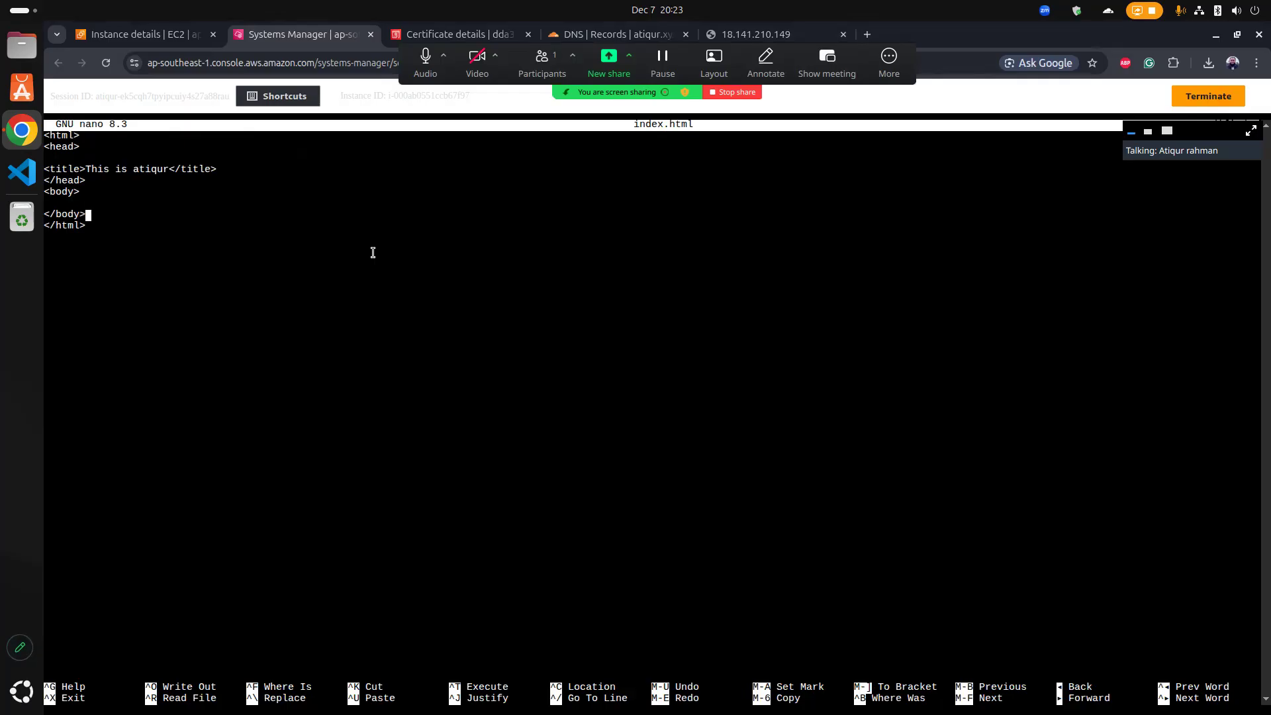
Step: Add the h1 heading "Welcome to my website" inside the body, then save index.html and exit nano
text(<h1>Welcome to my website )
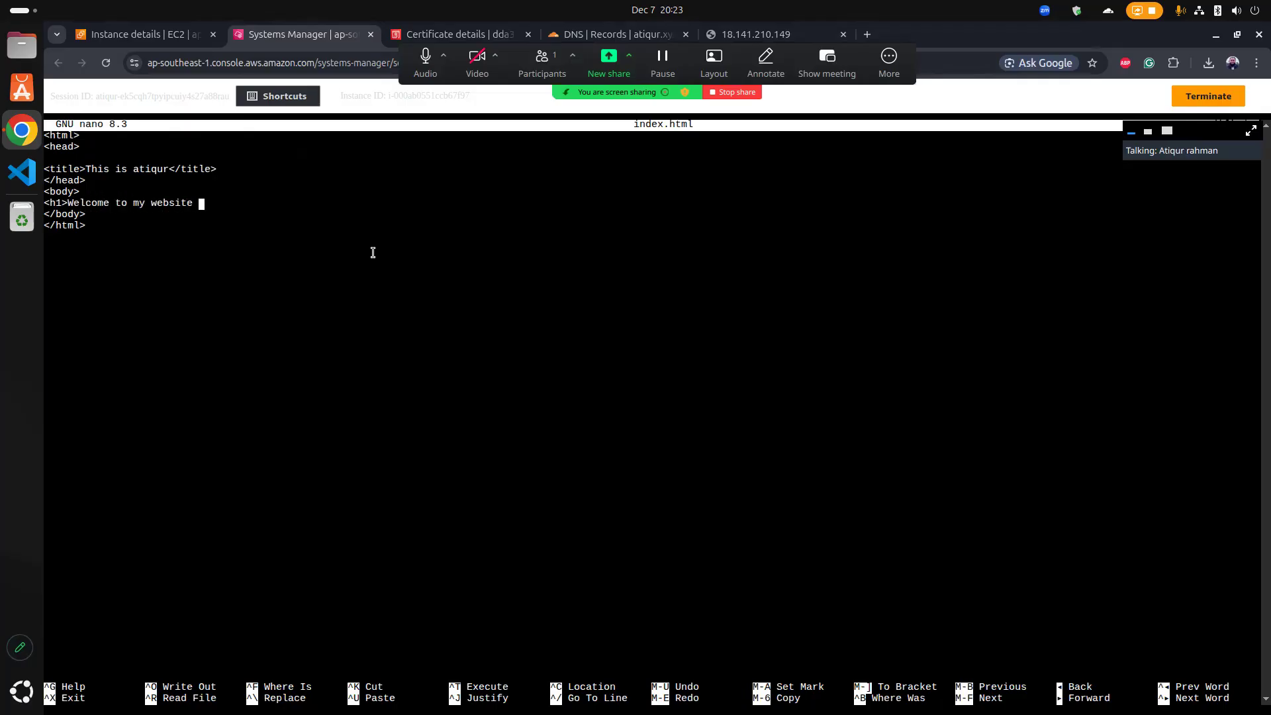
text(</h1>)
key(ctrl+x)
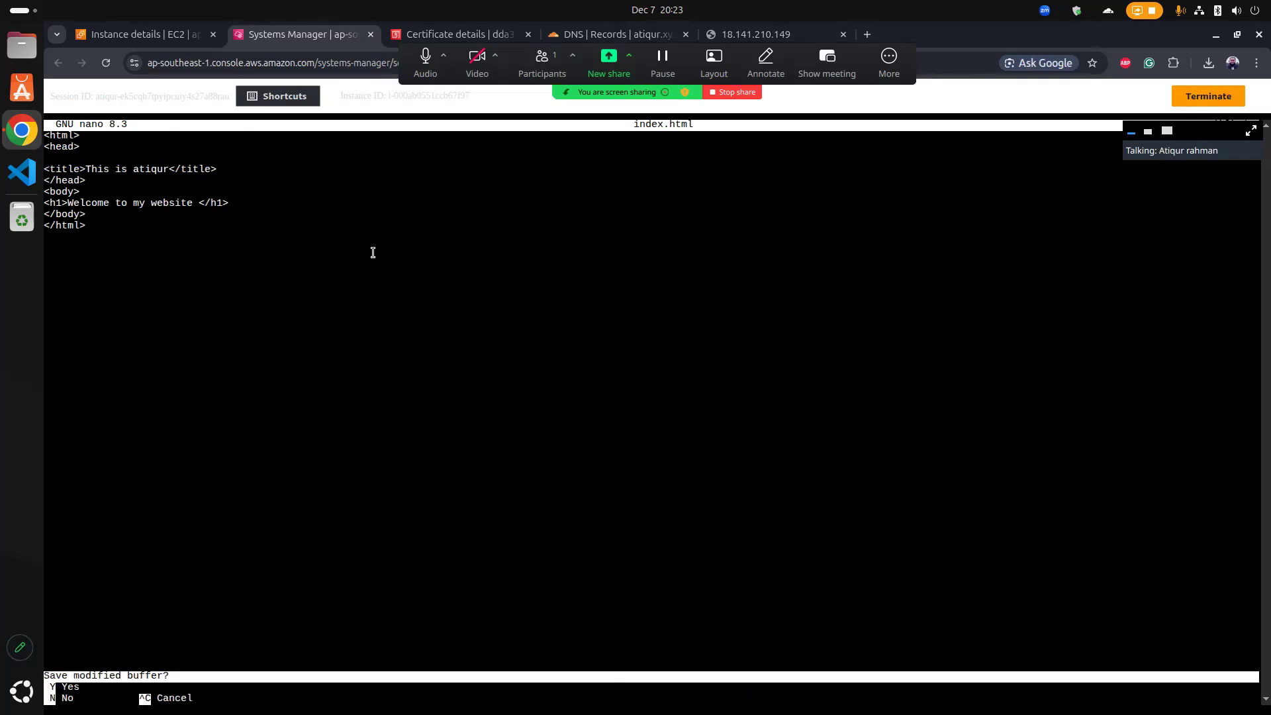
key(y)
key(Return)
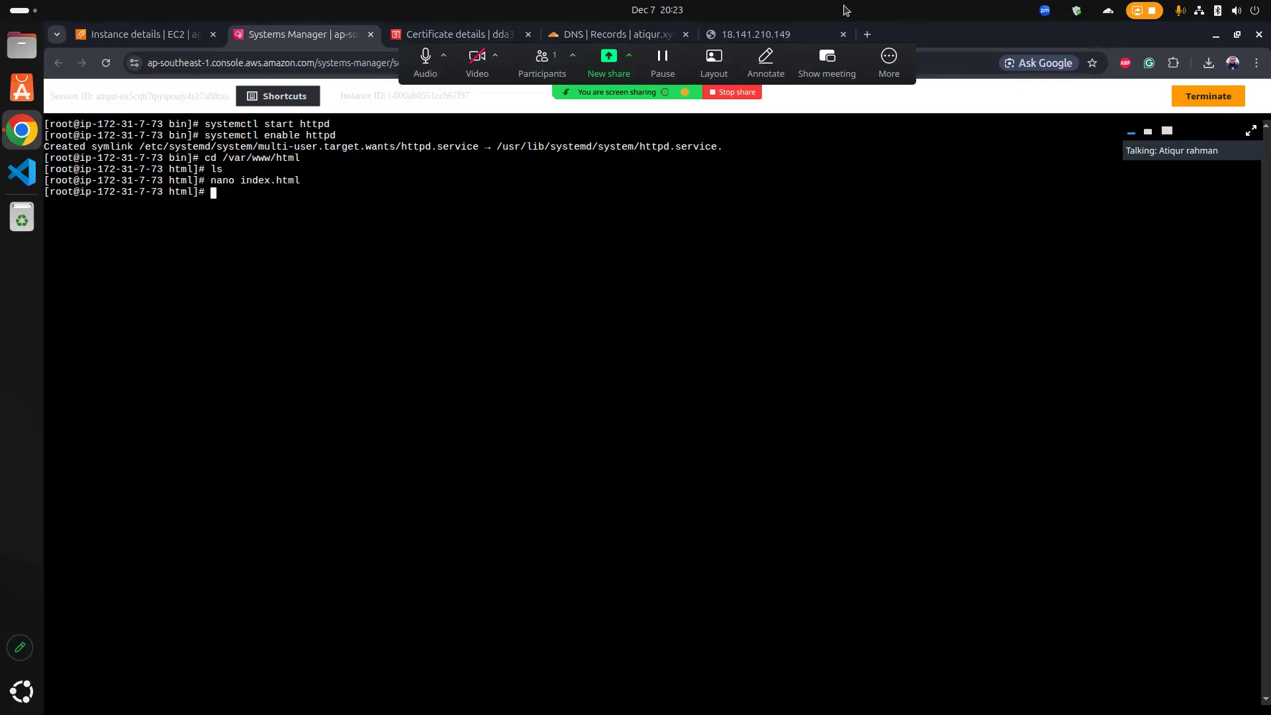
Step: Reload the page at 18.141.210.149 and check that it shows the new index.html content
click(778, 26)
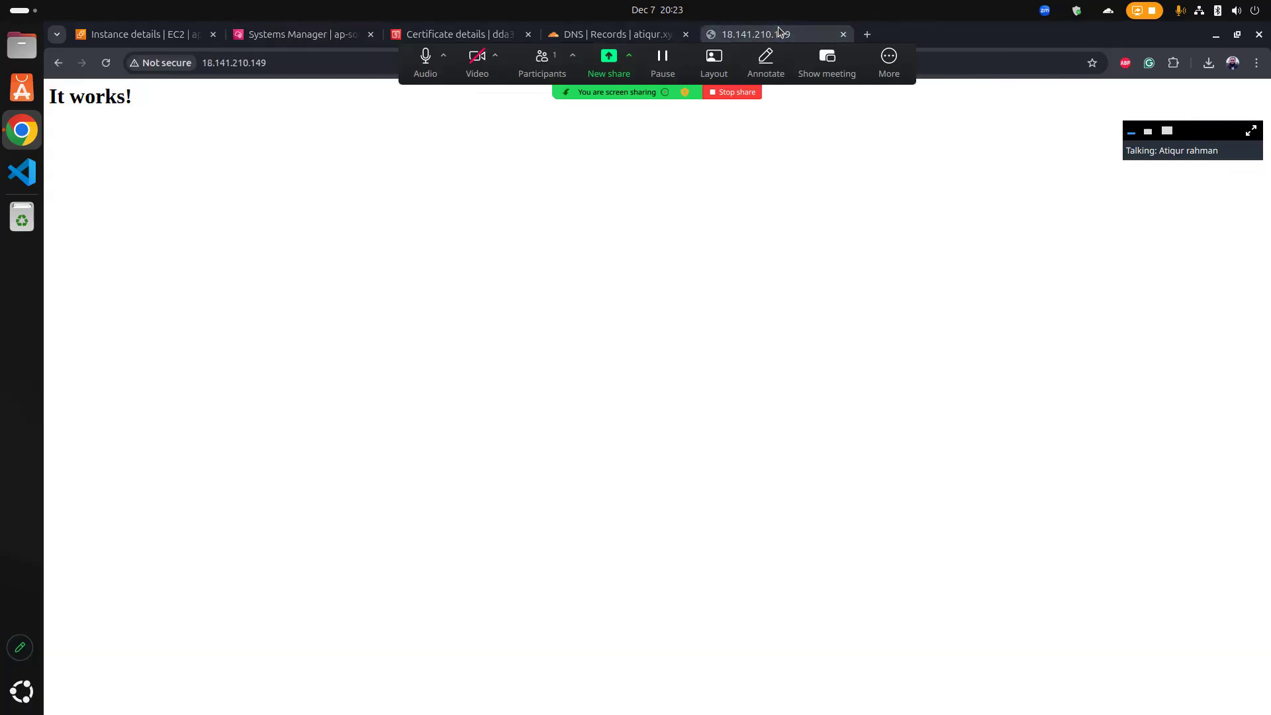
click(106, 62)
drag(69, 101, 249, 100)
click(255, 101)
drag(55, 104, 236, 106)
click(283, 126)
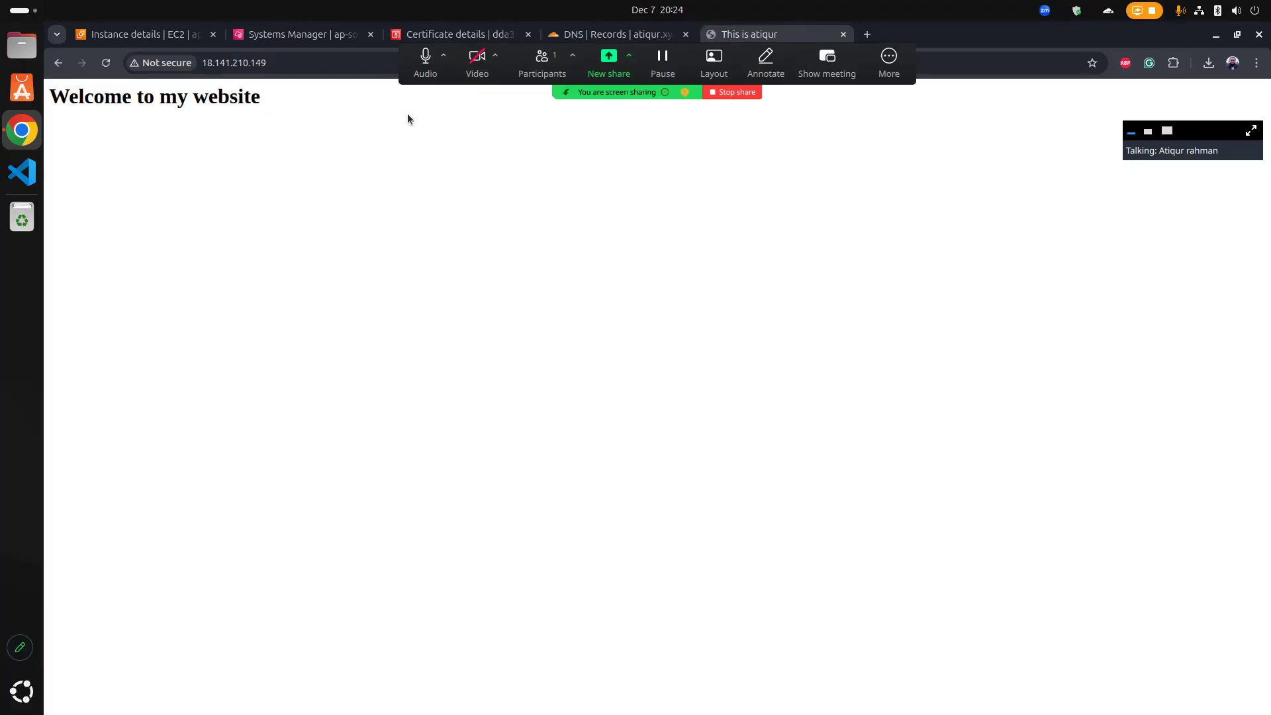
click(241, 72)
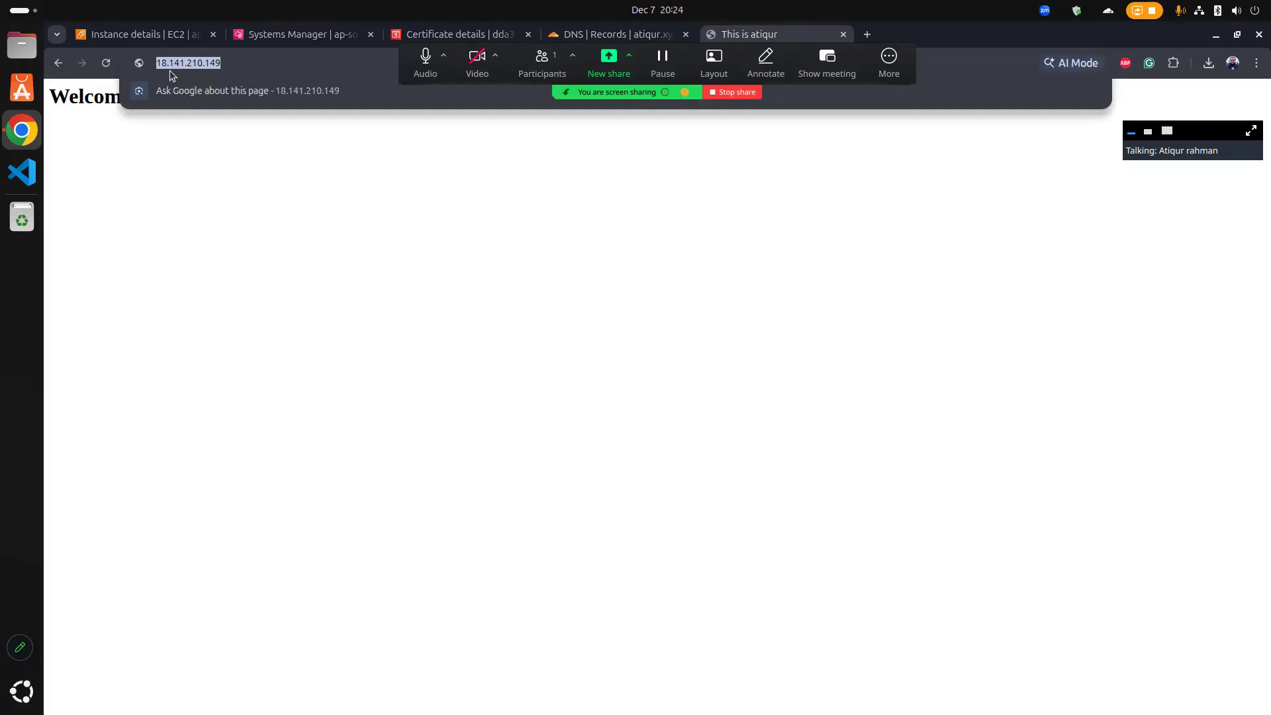
text(https:/)
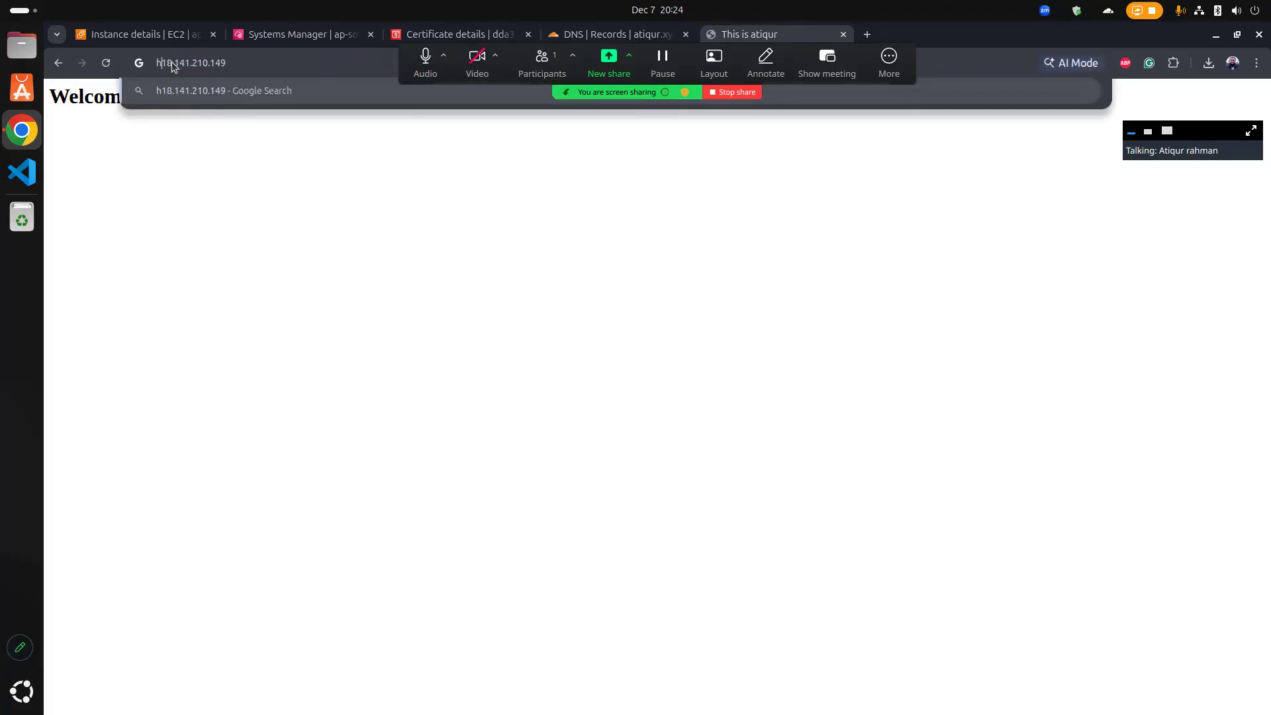
text(/)
key(Return)
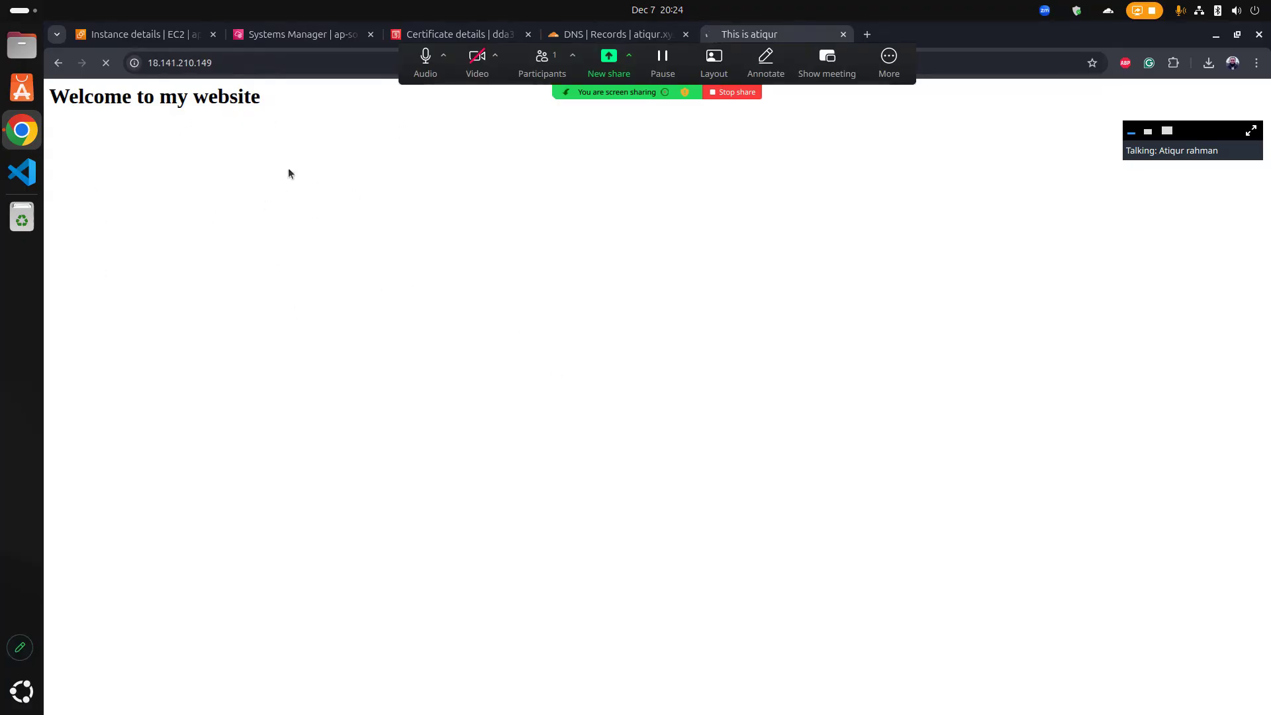
Step: Reload the ACM certificate details and check the issue status and domain validation for ssltest.atiqur.xyz
click(464, 30)
click(106, 64)
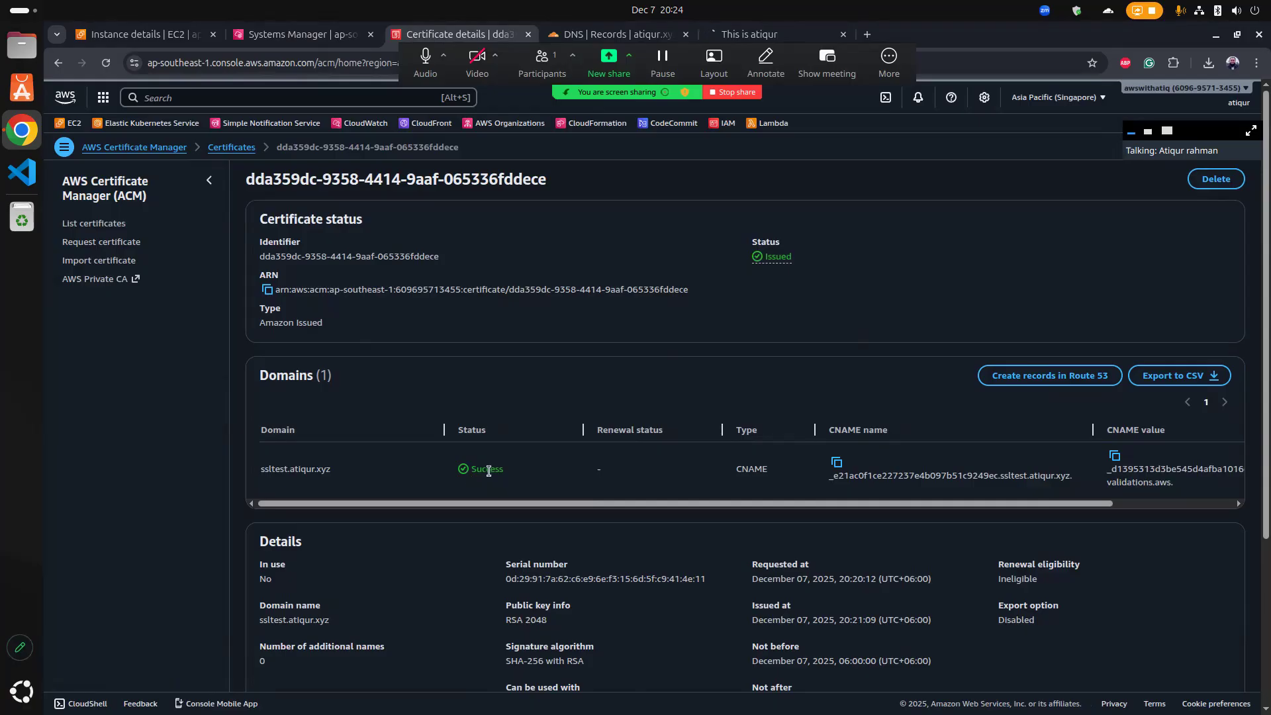
scroll(817, 510, right, 1)
scroll(816, 510, left, 1)
Step: Open the EC2 load balancers page and start creating a load balancer
click(132, 34)
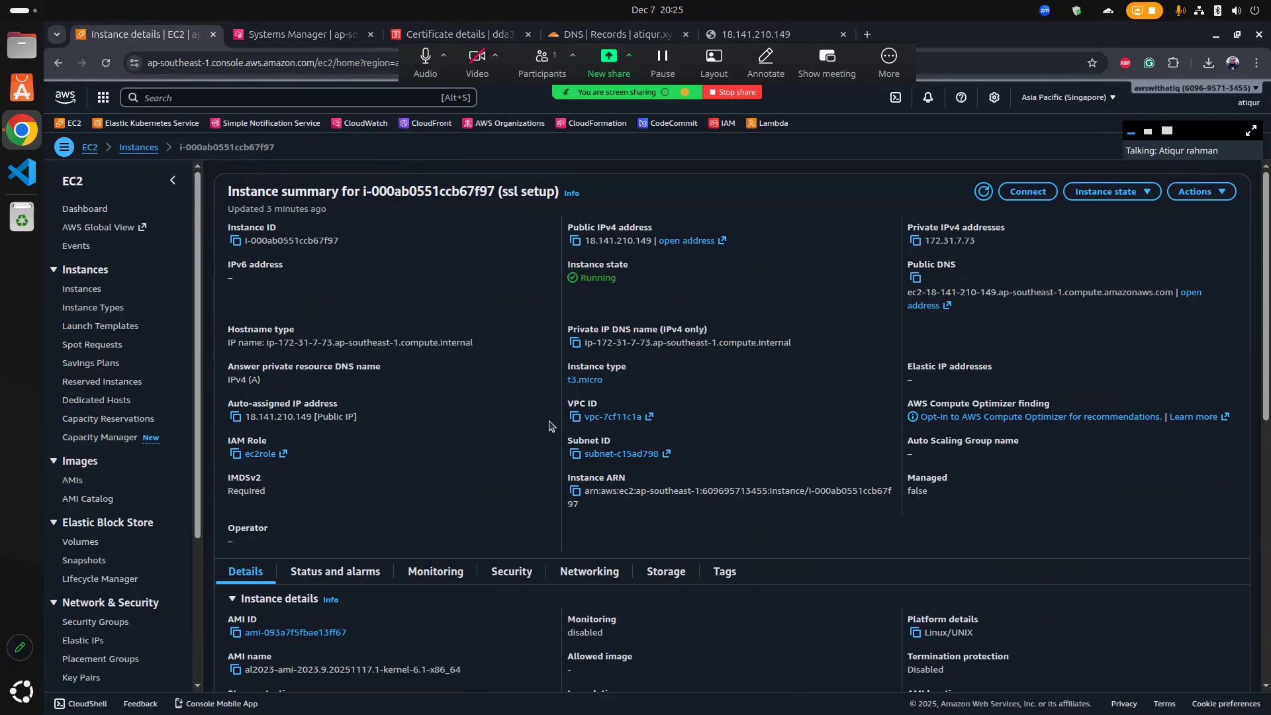
scroll(123, 497, down, 2)
scroll(122, 497, down, 1)
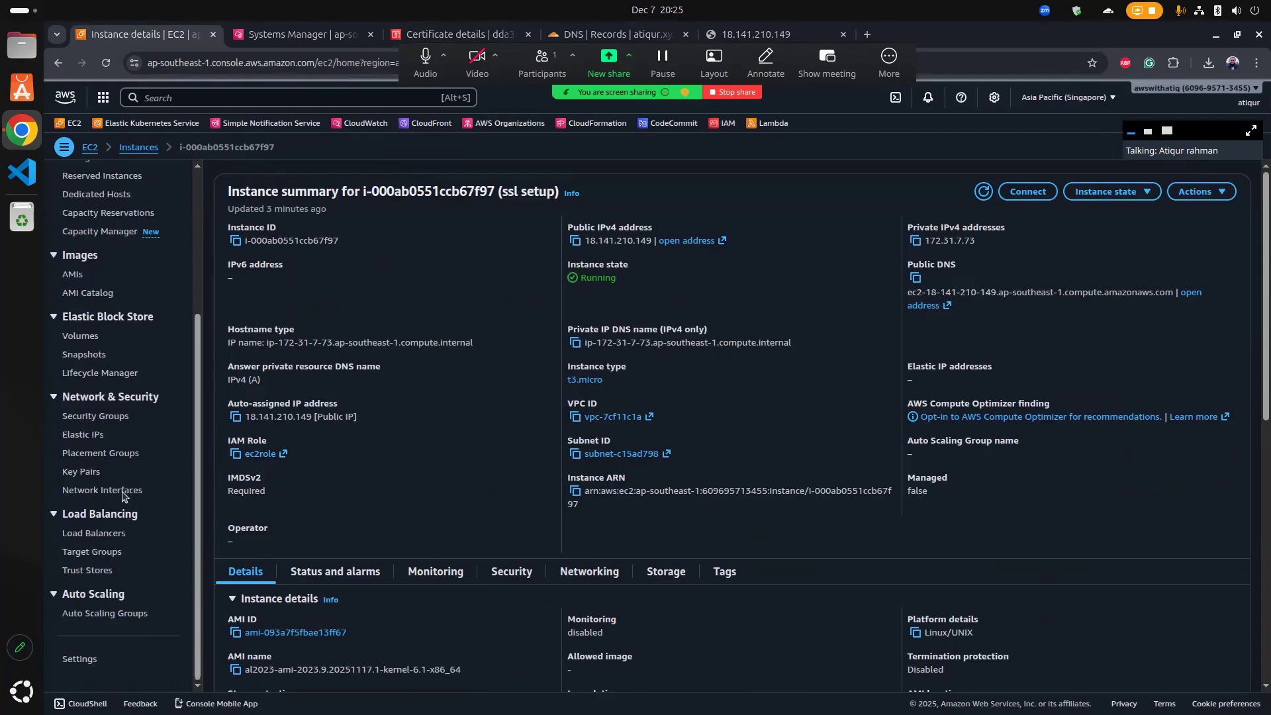
click(99, 533)
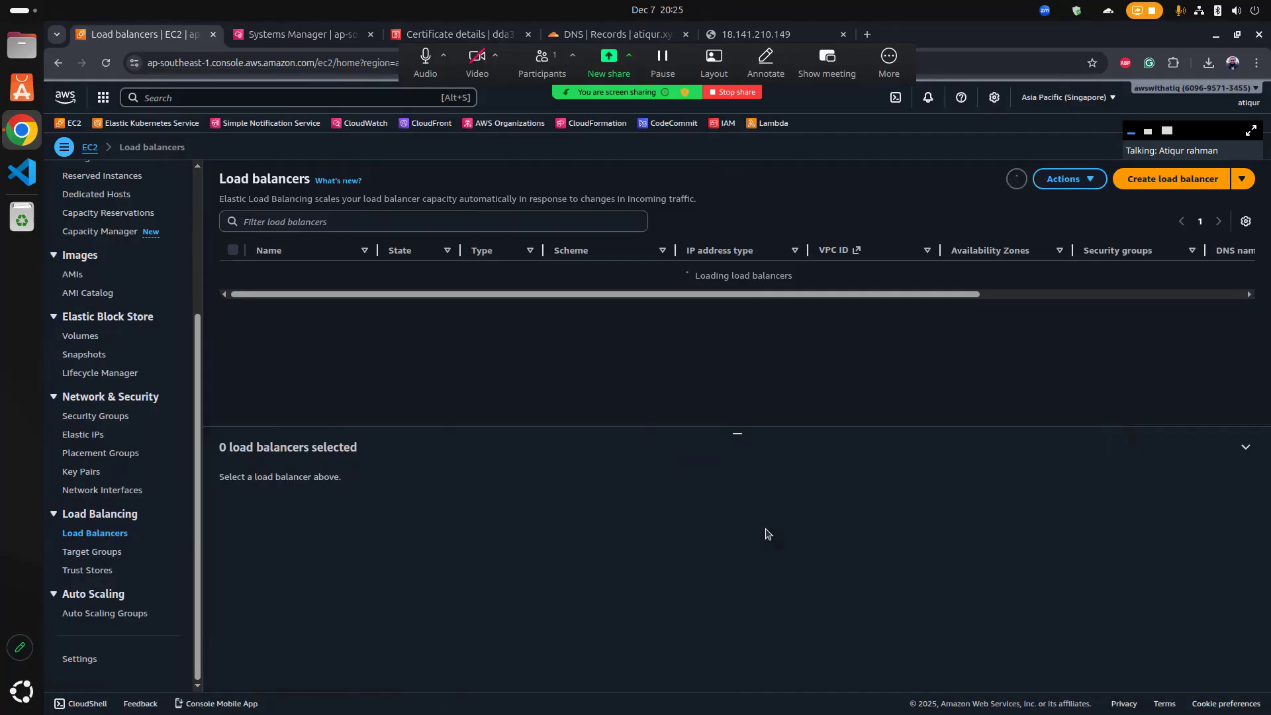
click(1163, 178)
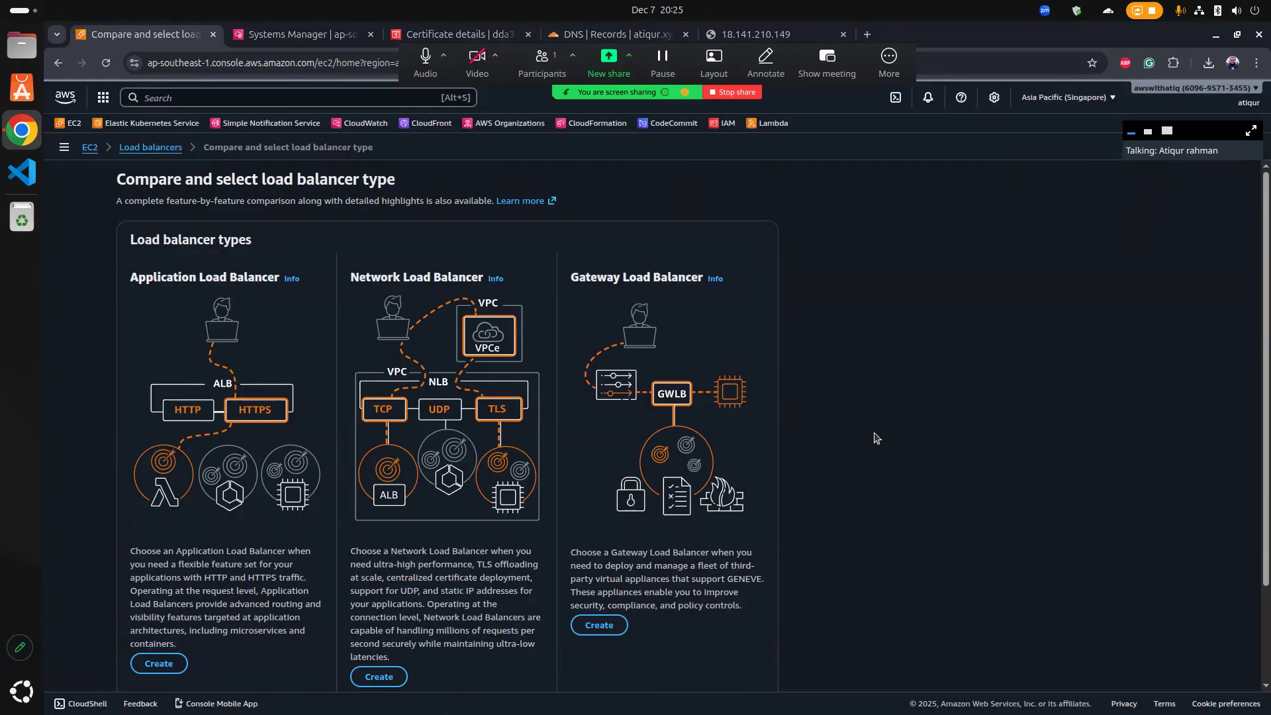
Step: Choose the Application Load Balancer type and name the load balancer ssltest
scroll(906, 439, down, 2)
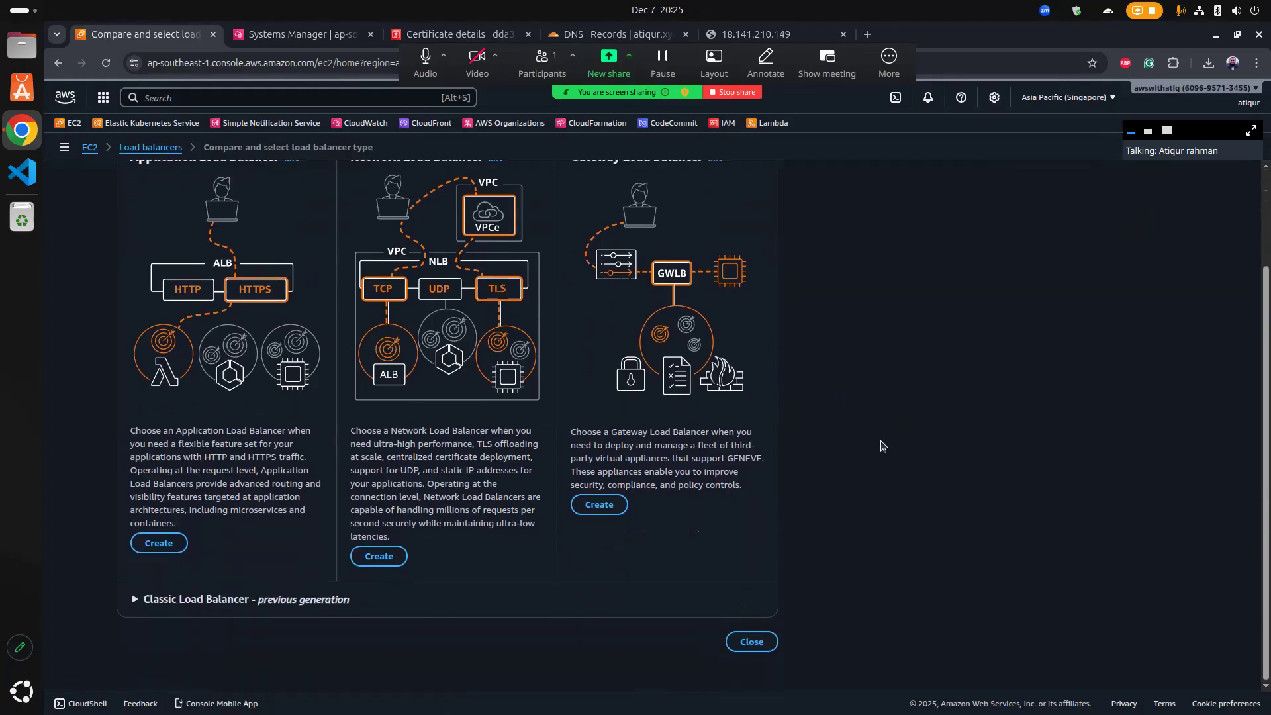
scroll(689, 381, up, 1)
scroll(686, 381, down, 1)
scroll(224, 301, up, 2)
scroll(222, 319, down, 2)
click(159, 543)
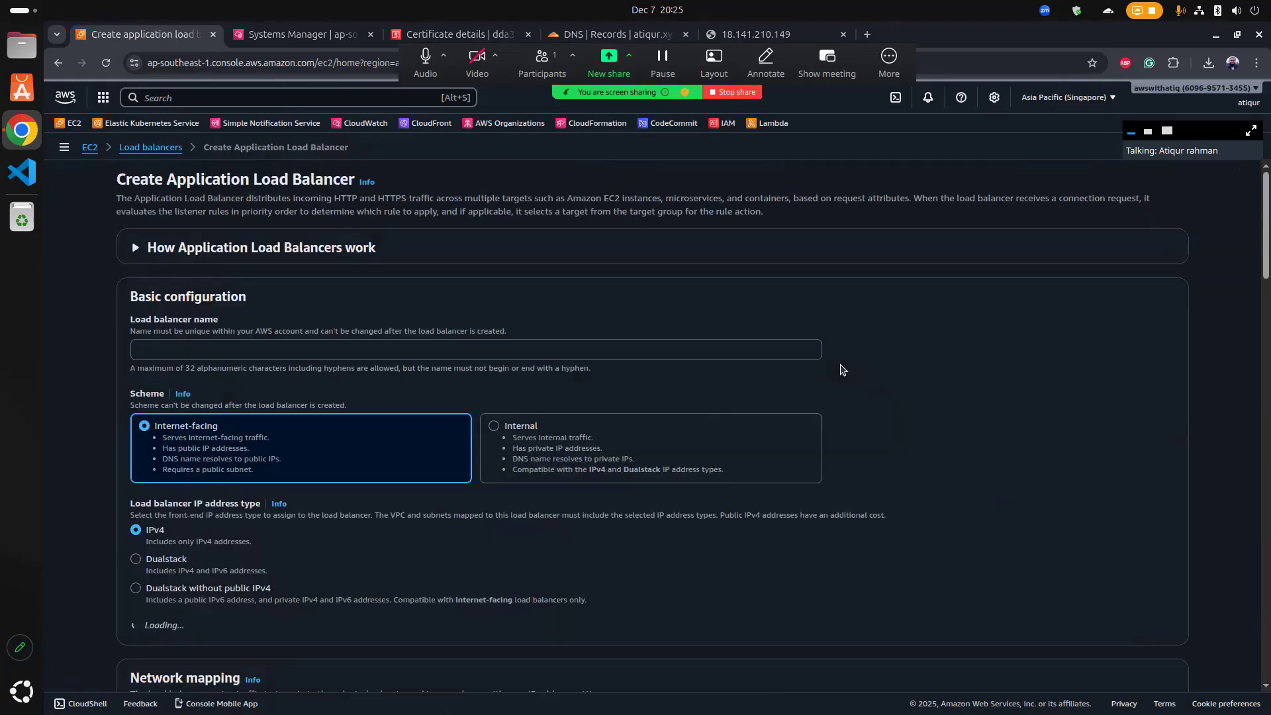
click(197, 357)
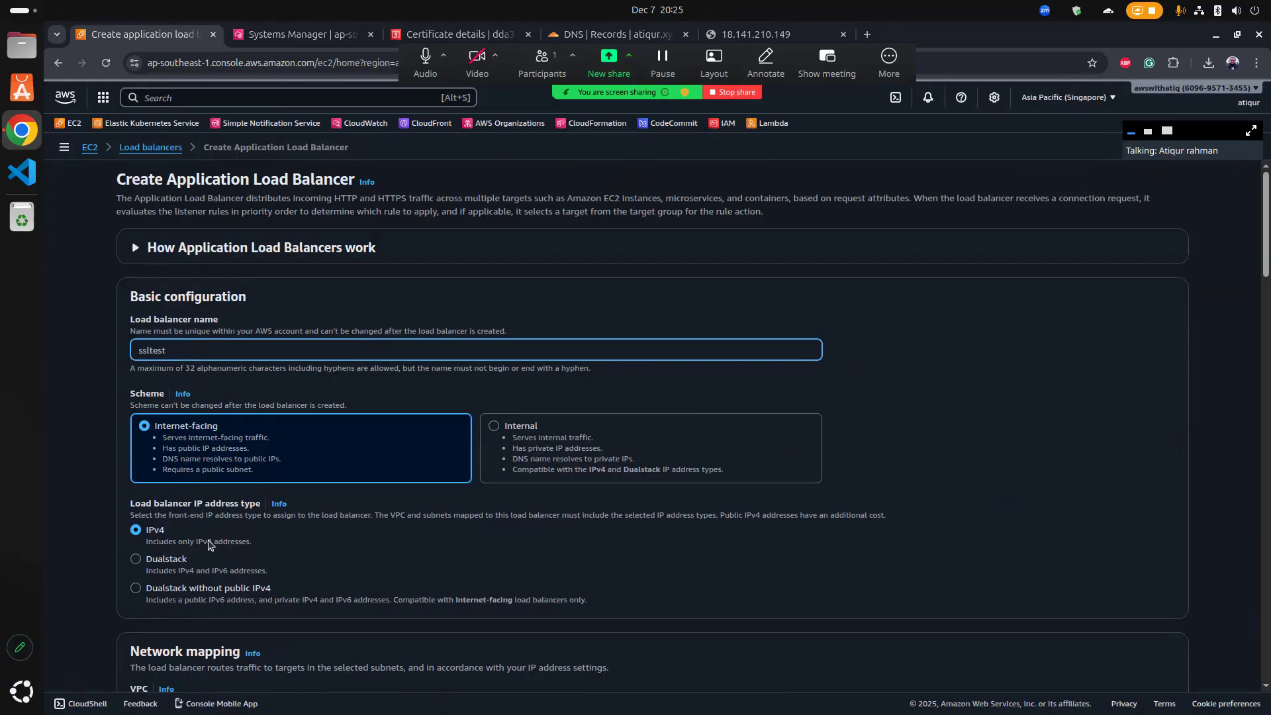
Step: Enable the ap-southeast-1a, ap-southeast-1b and ap-southeast-1c Availability Zones in the network mapping
scroll(249, 542, down, 3)
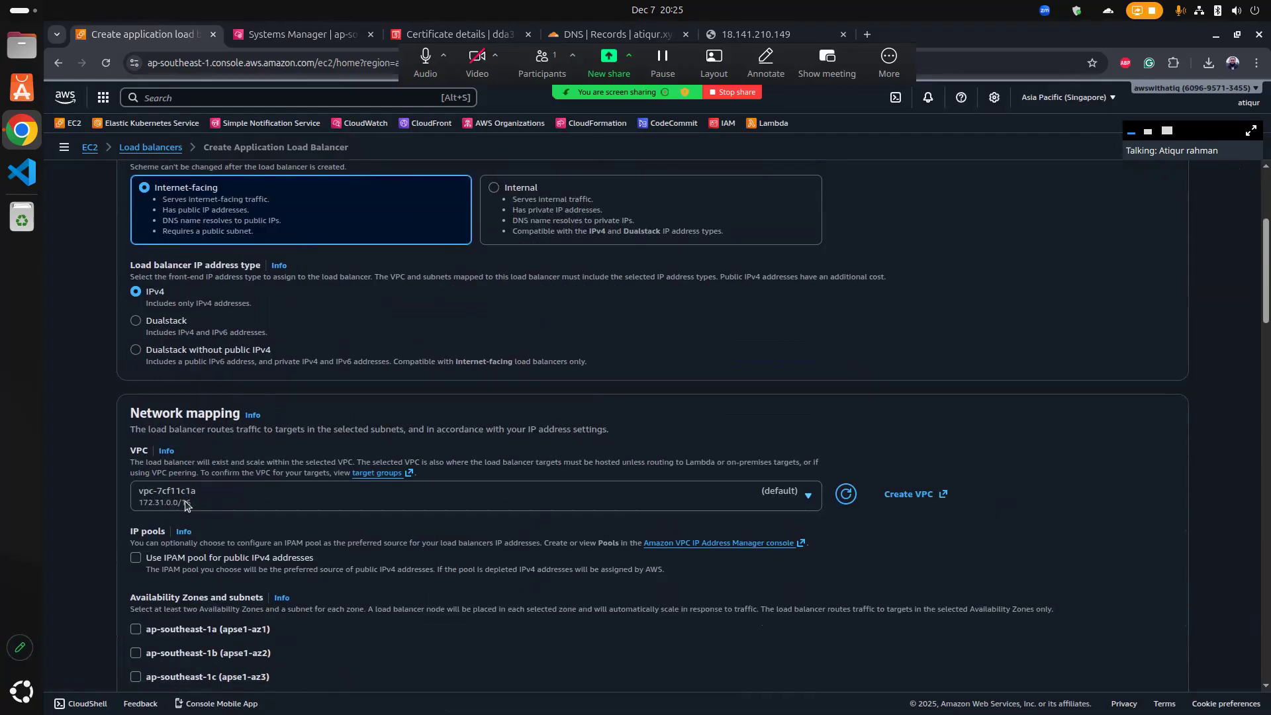
scroll(252, 520, down, 2)
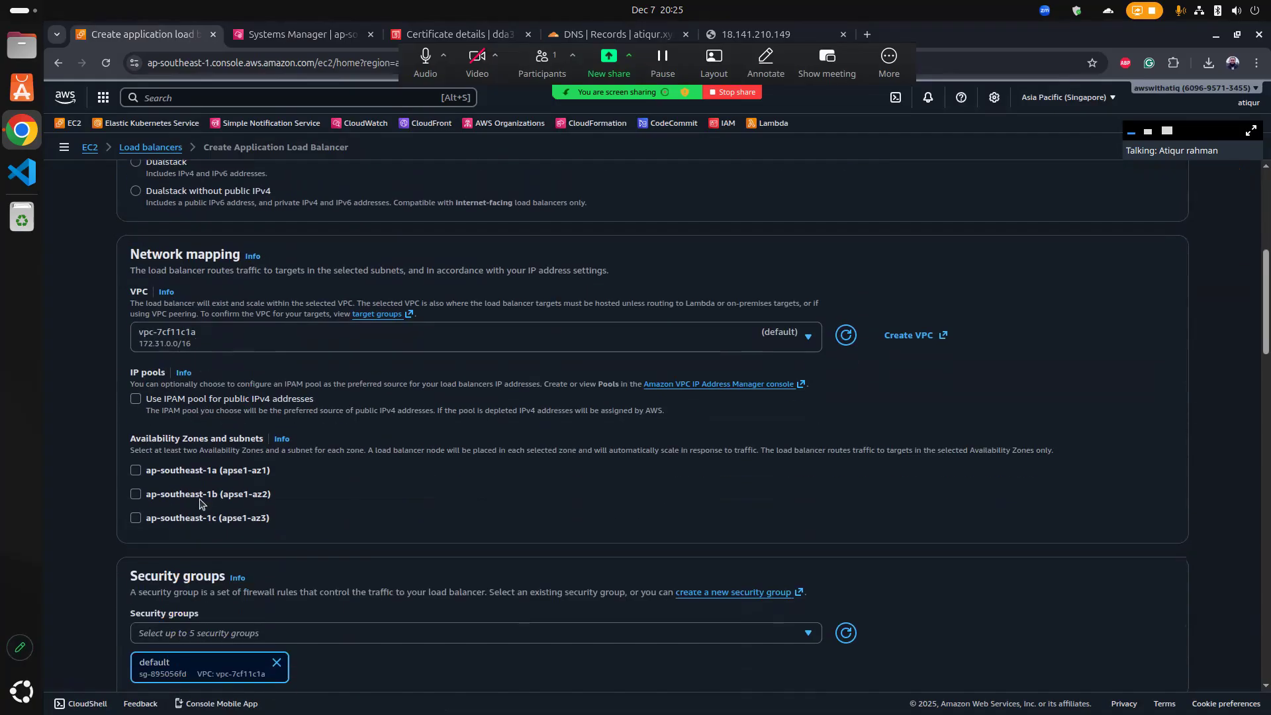
click(135, 470)
click(135, 556)
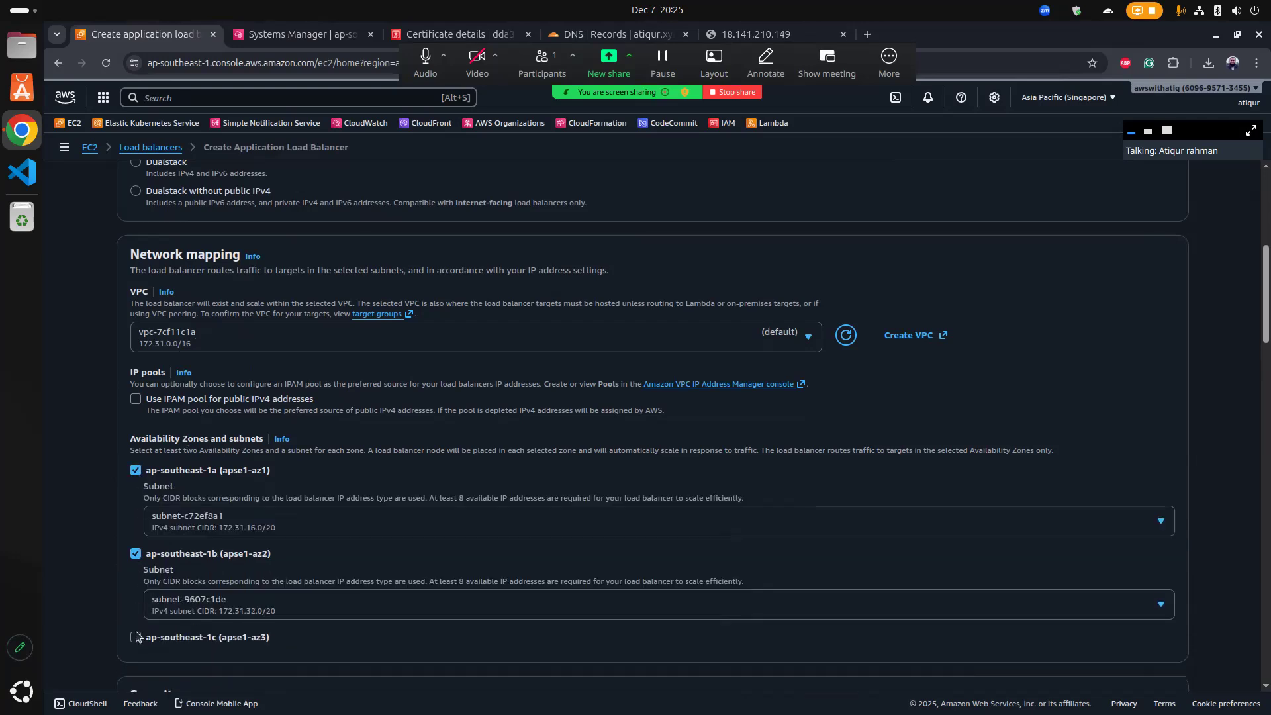
click(136, 638)
Step: Replace the load balancer's default security group with launch-wizard-3
scroll(355, 541, down, 5)
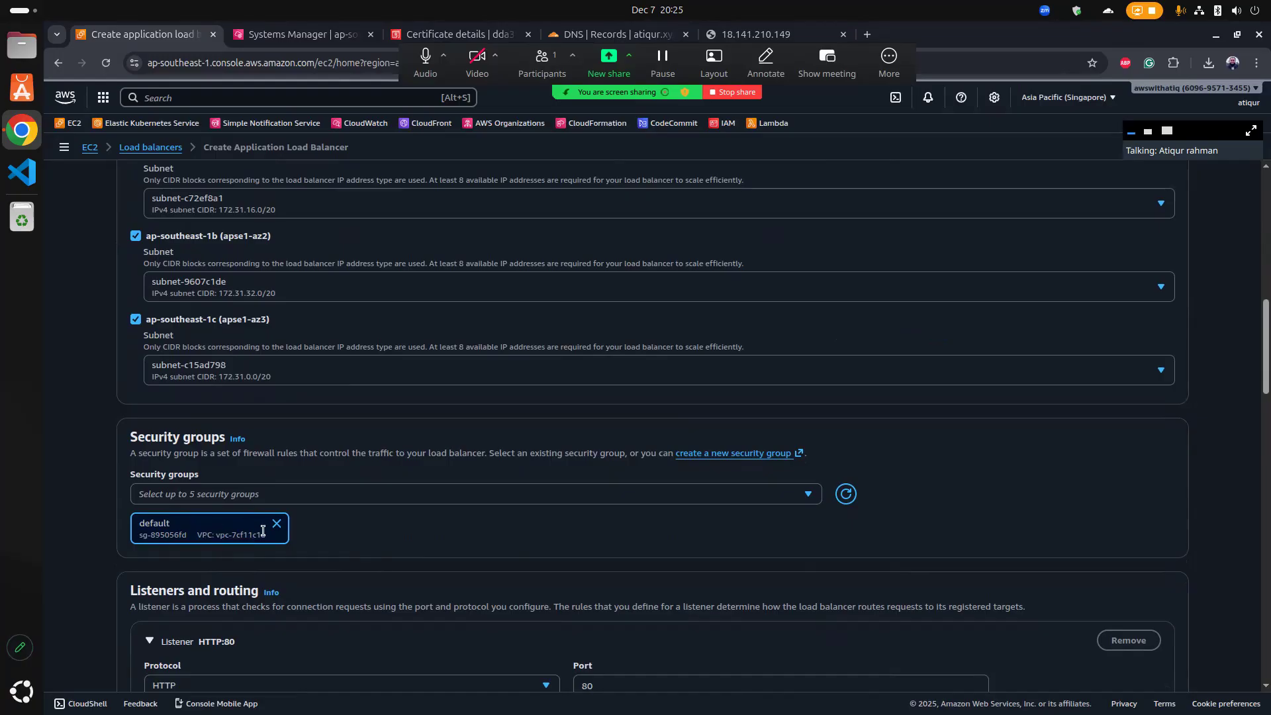
scroll(378, 535, down, 3)
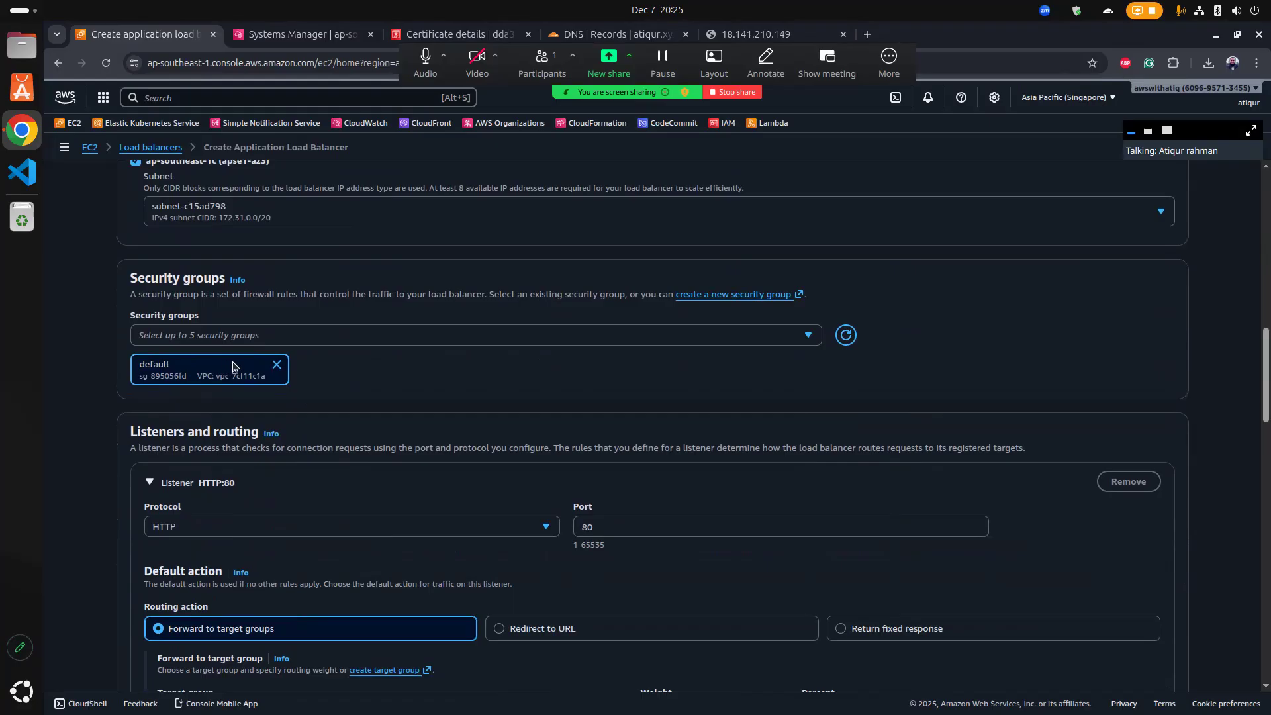
click(276, 365)
click(282, 337)
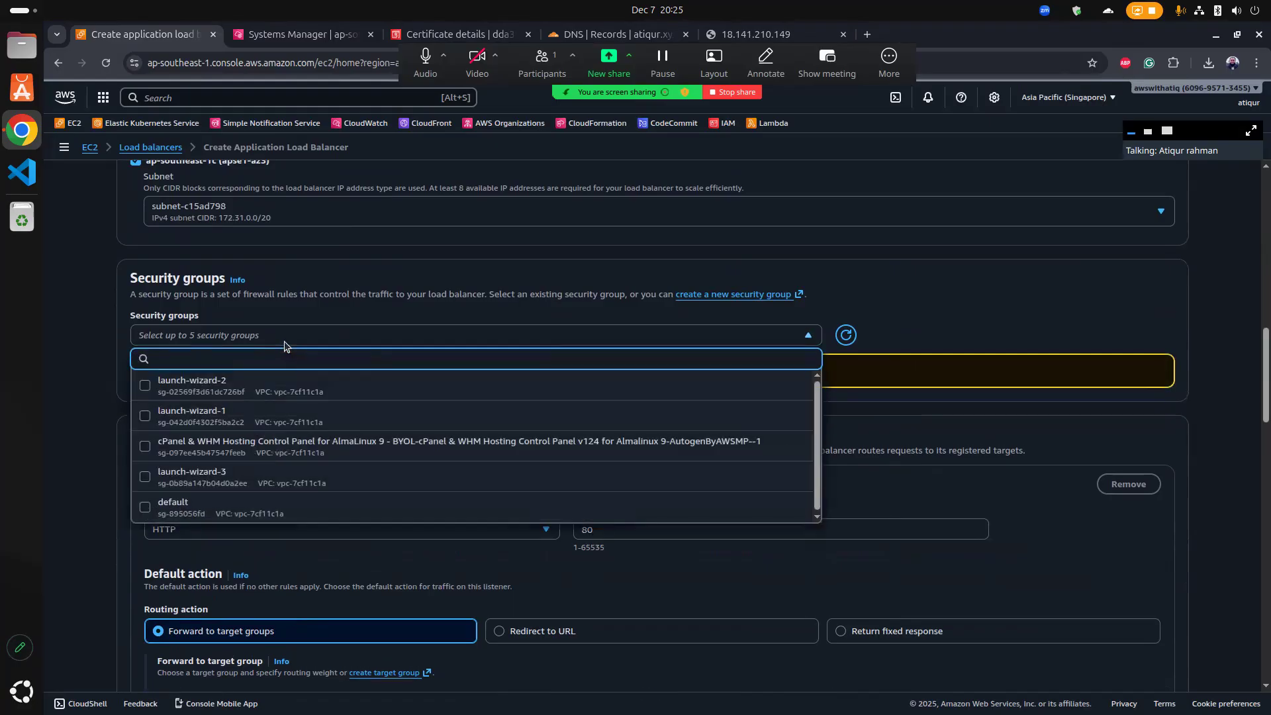
scroll(291, 371, down, 2)
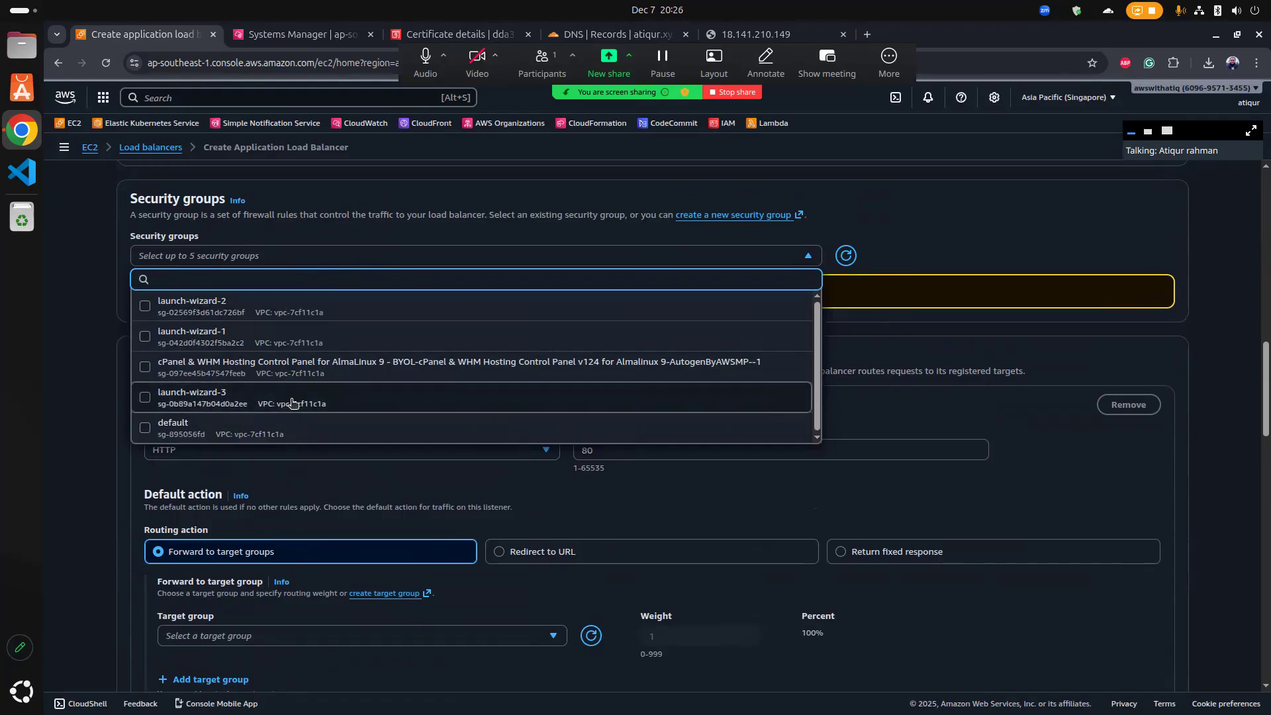
click(292, 402)
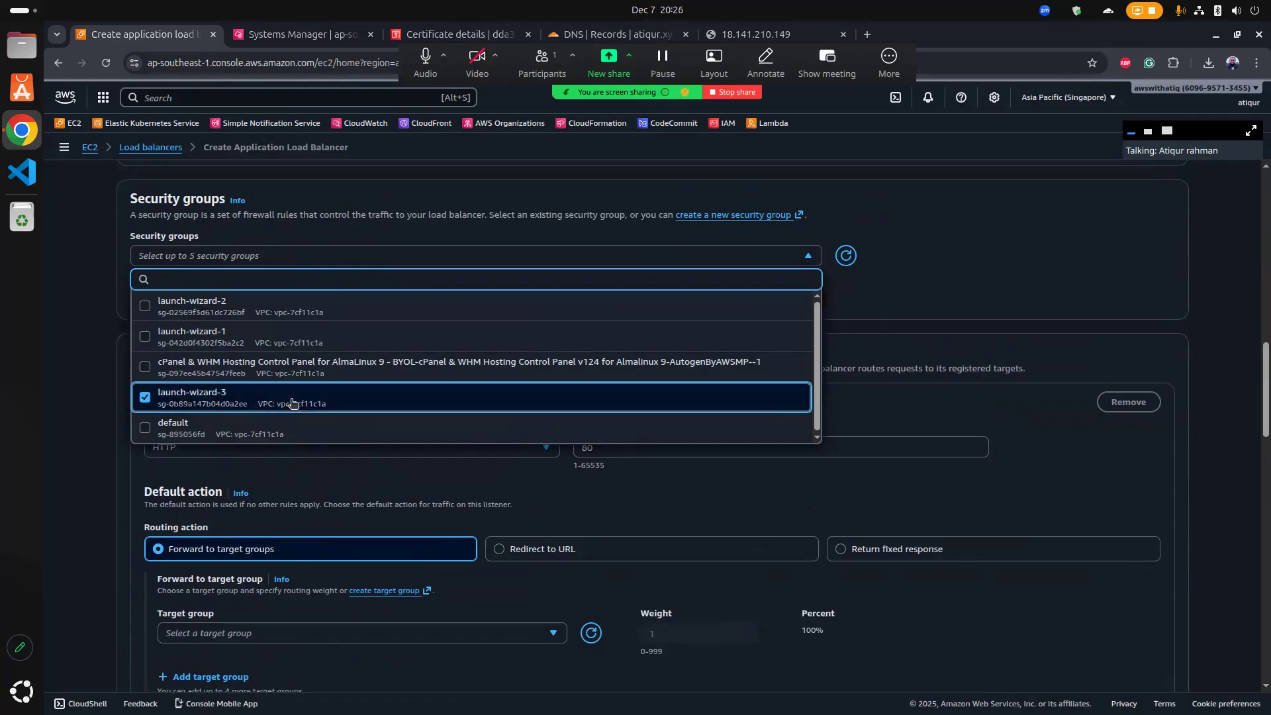
click(70, 364)
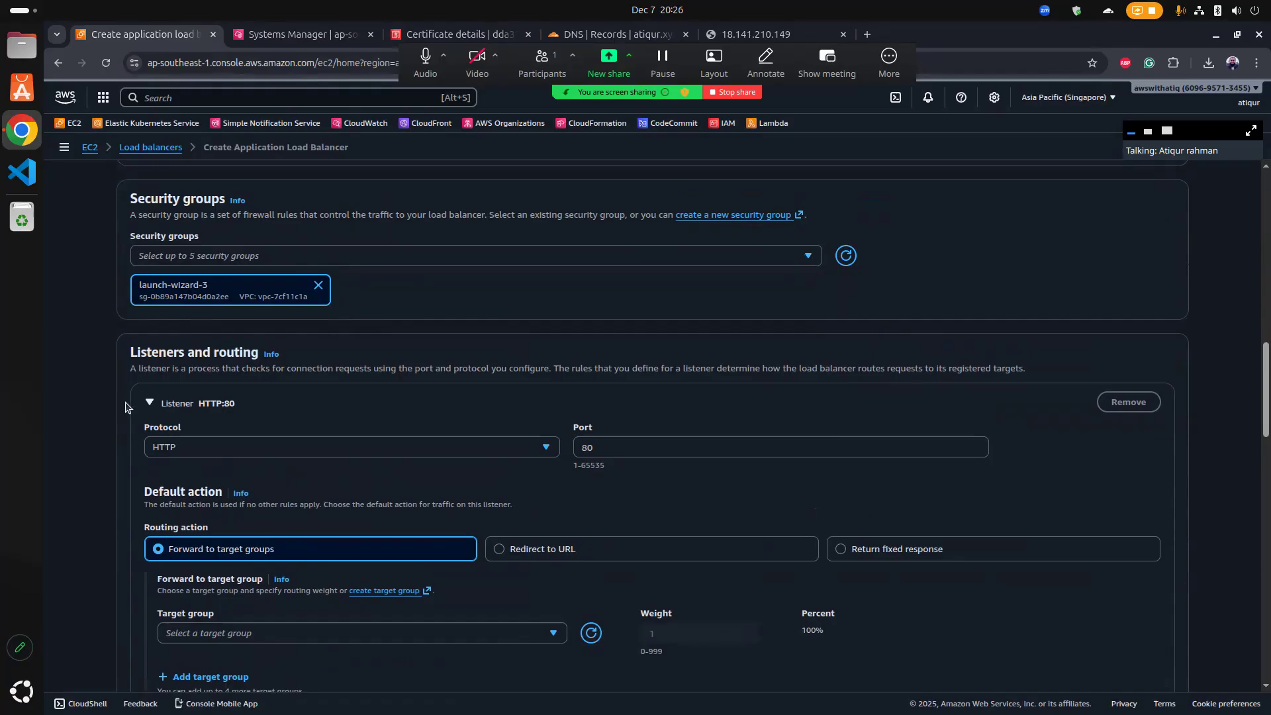
Step: Review the HTTP:80 listener and the configuration summary, and try to create the load balancer without a target group
scroll(120, 411, down, 3)
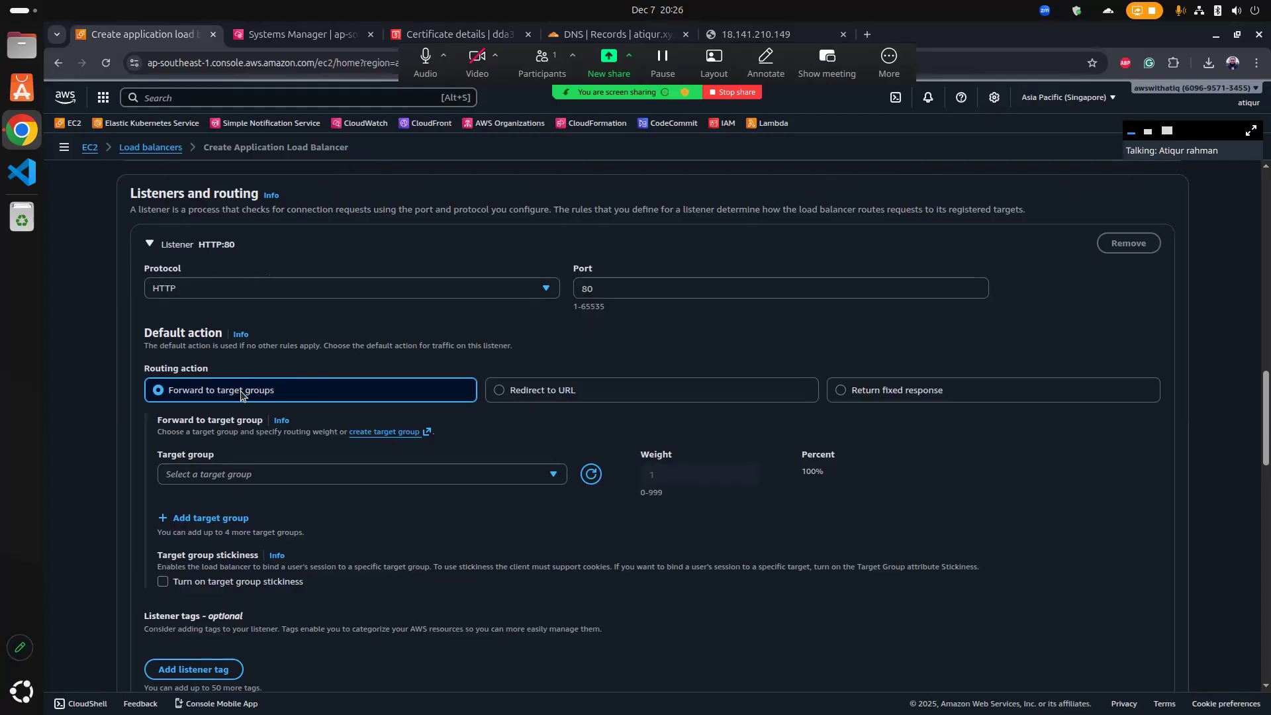
scroll(99, 399, down, 2)
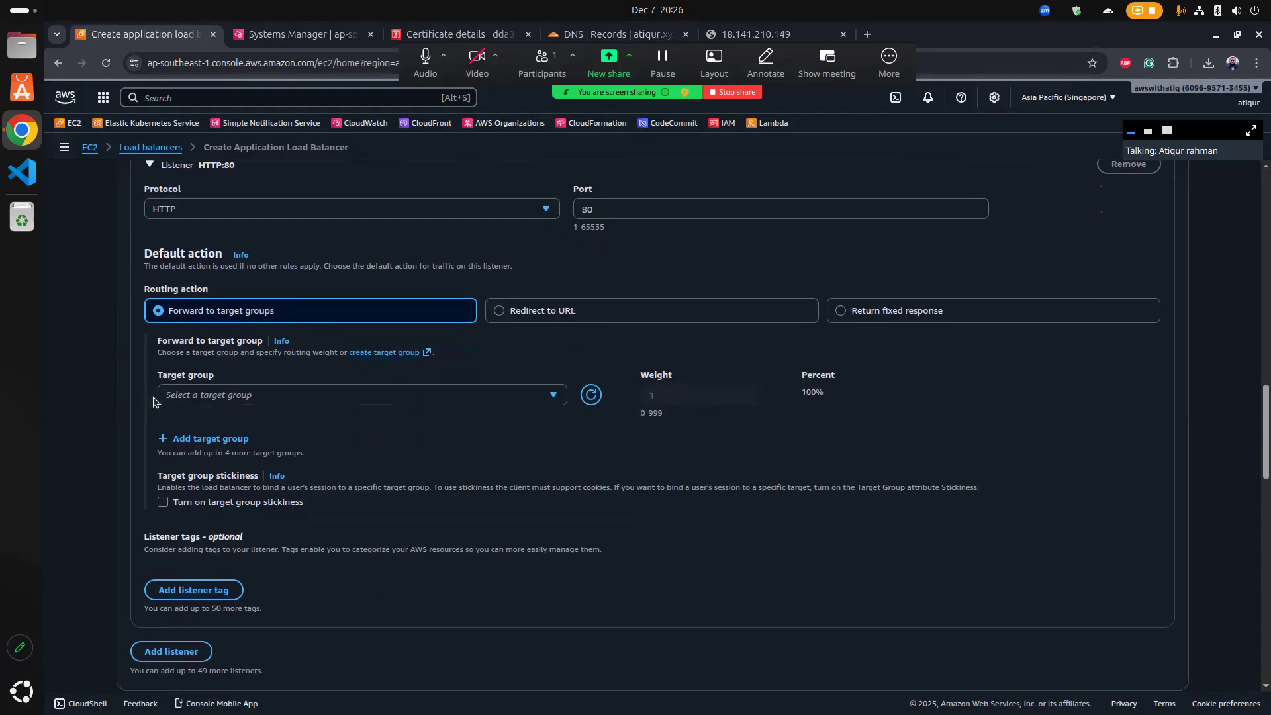
scroll(283, 414, down, 5)
scroll(283, 414, down, 10)
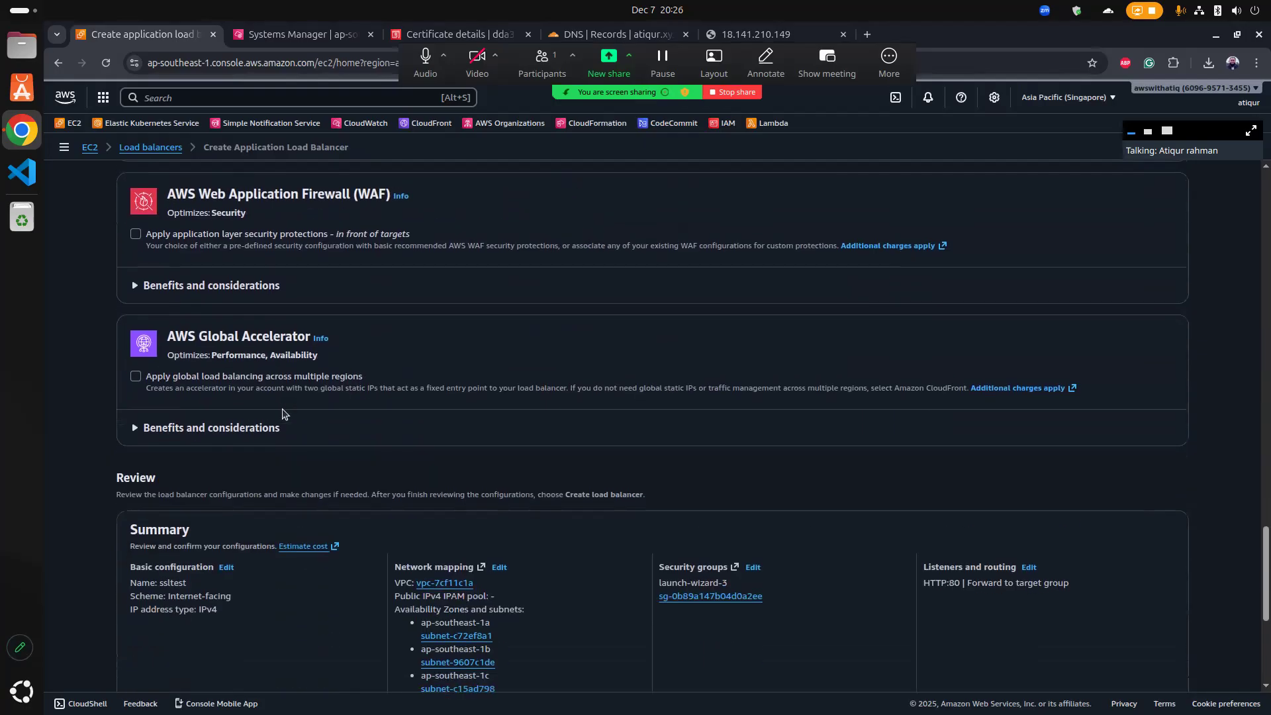
scroll(284, 414, down, 6)
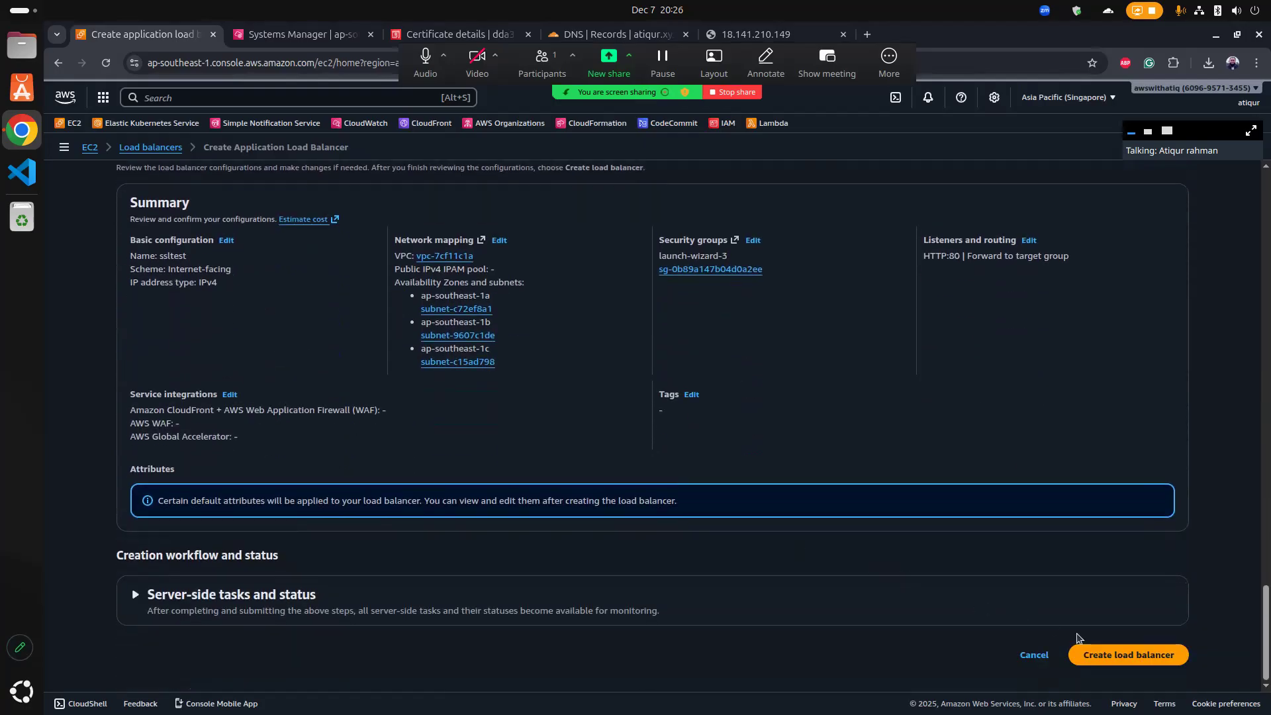
click(1133, 657)
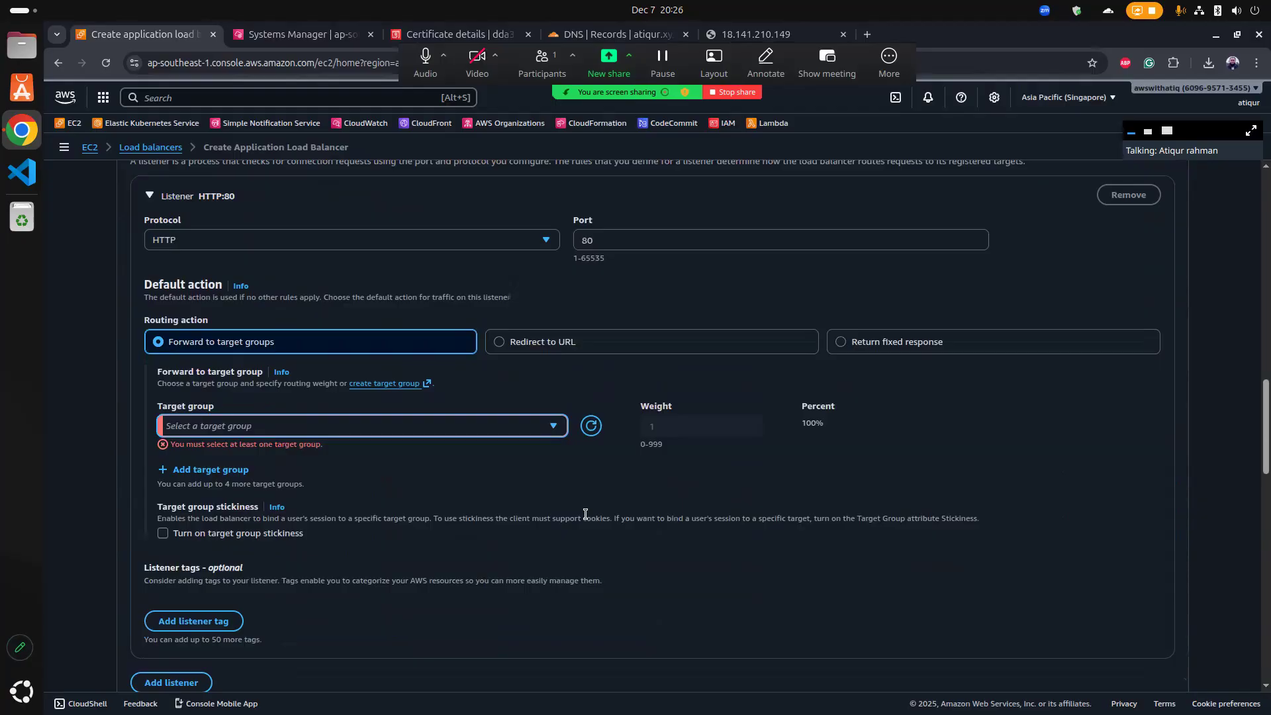
Step: Check which existing target groups are available for the HTTP:80 listener's forward action
click(551, 427)
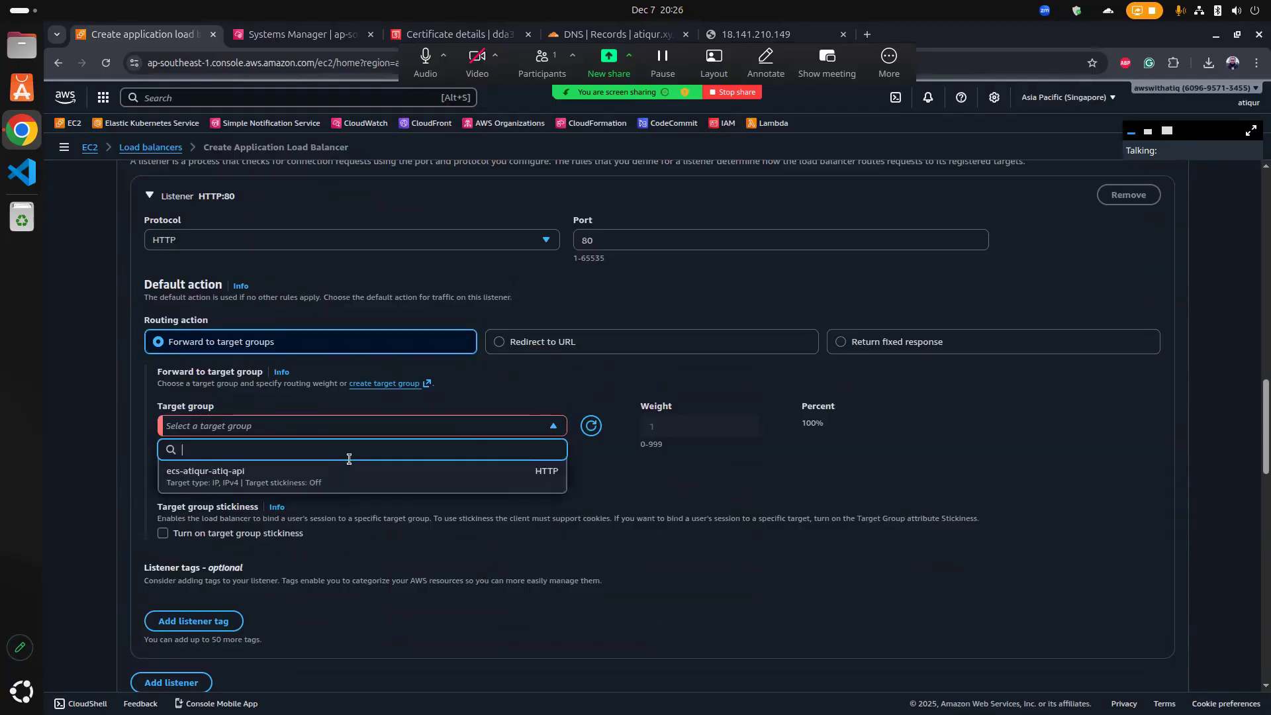
click(650, 482)
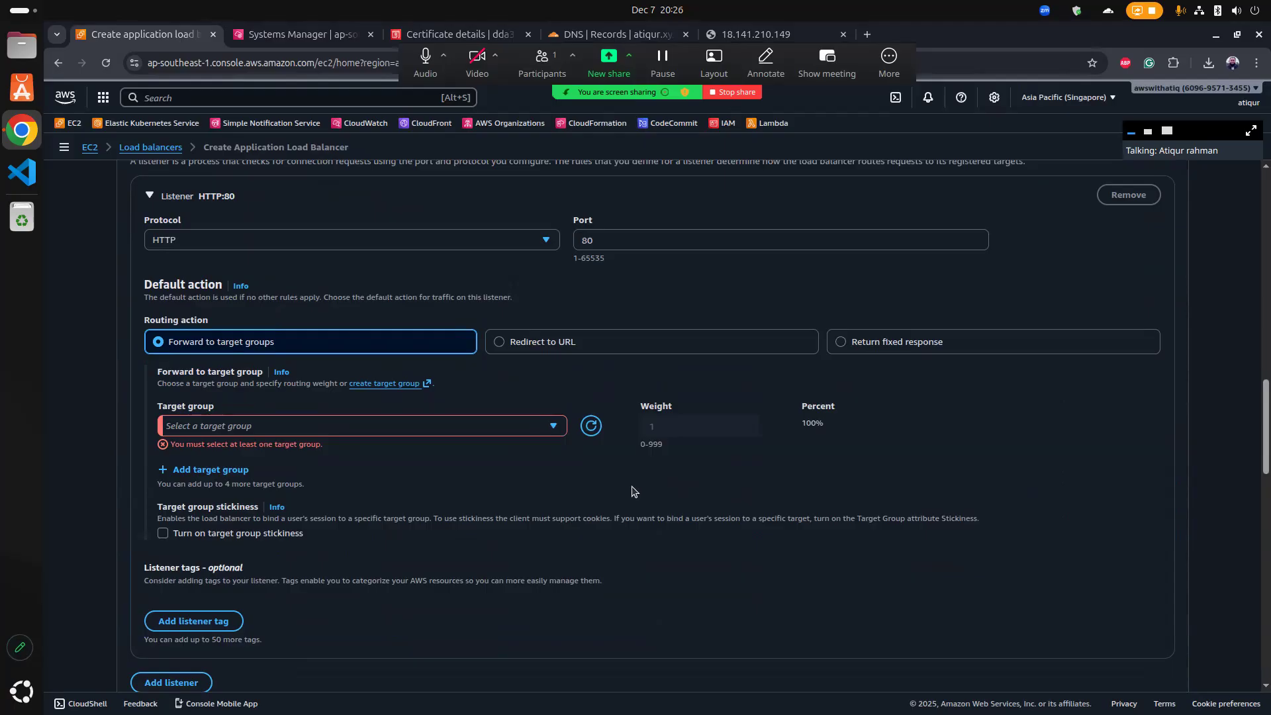
scroll(633, 491, up, 2)
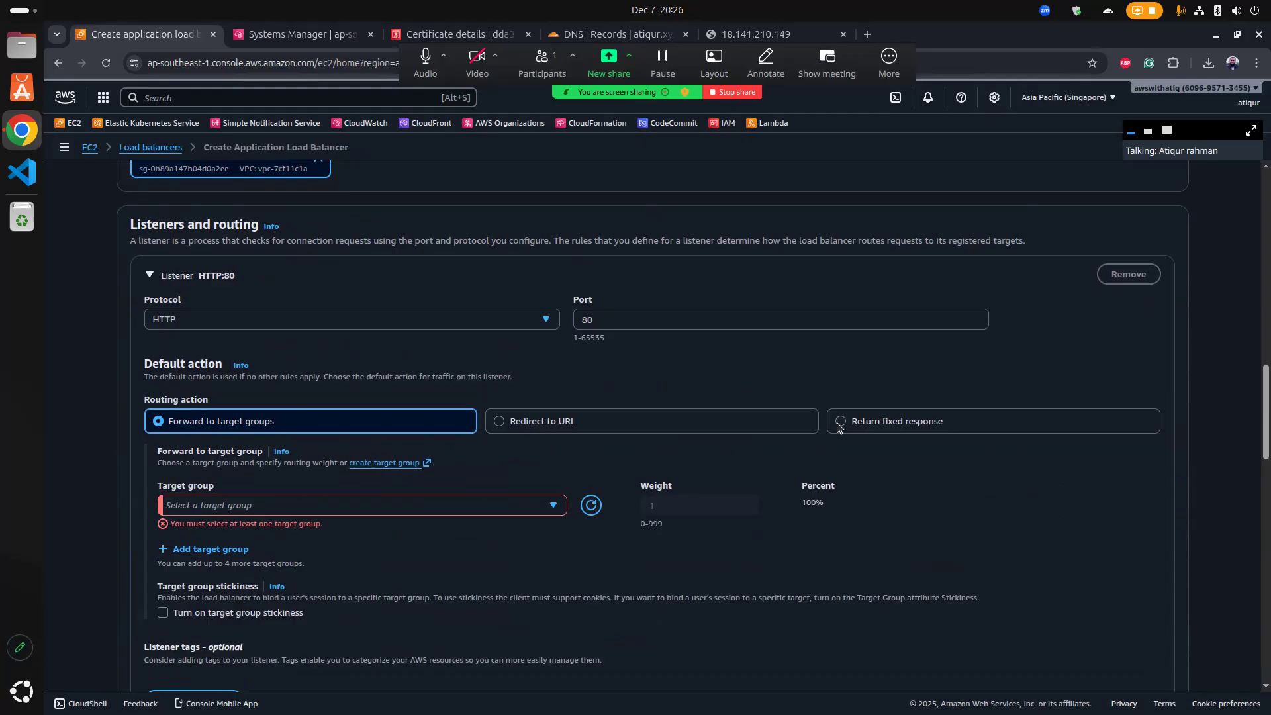
click(550, 506)
click(550, 507)
click(549, 505)
click(632, 559)
Step: Start creating a target group from the listener settings and name it ssltest-tg
click(405, 463)
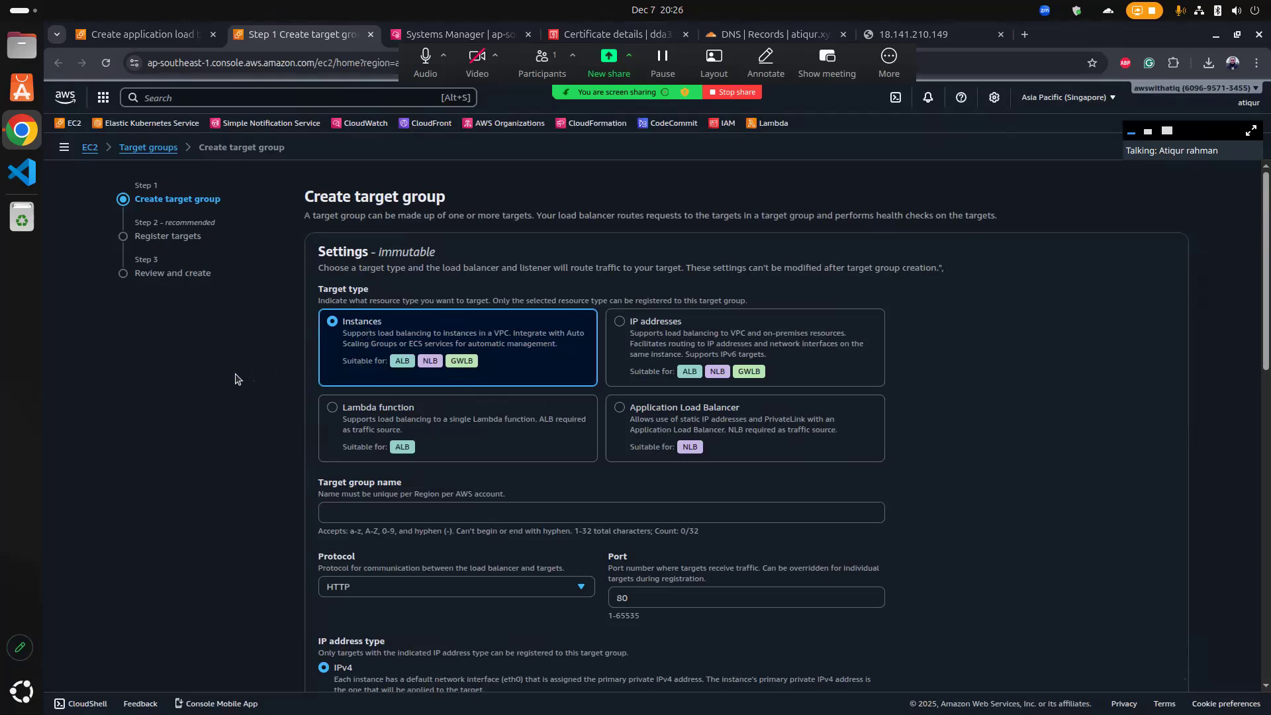
scroll(265, 376, down, 3)
click(373, 349)
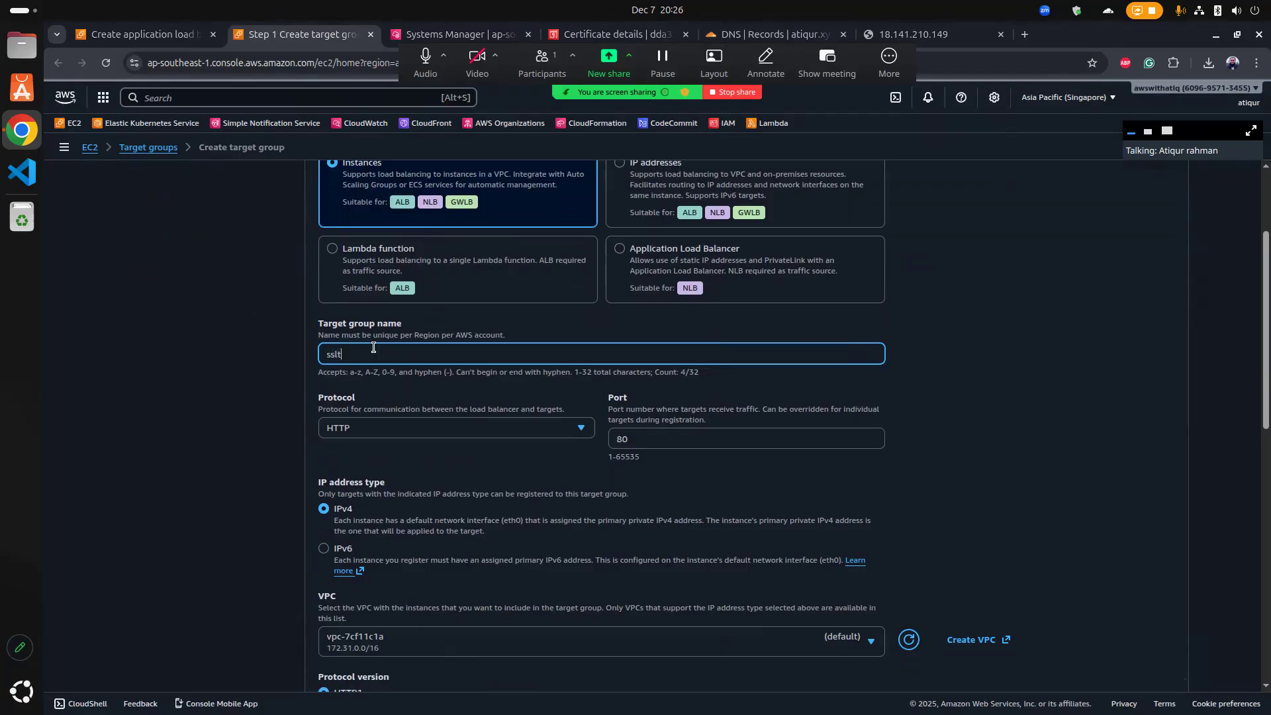
text(ssltest-tg)
click(171, 444)
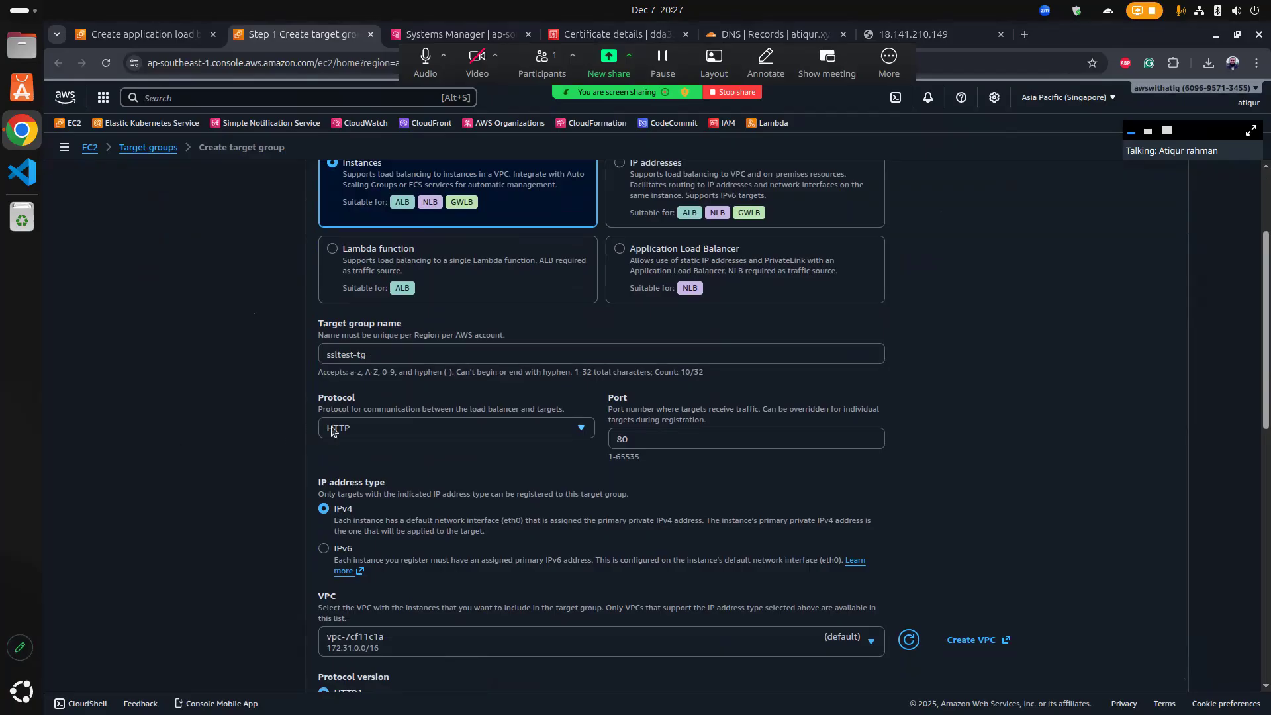
Step: Review the target group's target type, protocol, port, VPC, health check and attribute settings
scroll(261, 429, down, 1)
scroll(261, 429, down, 5)
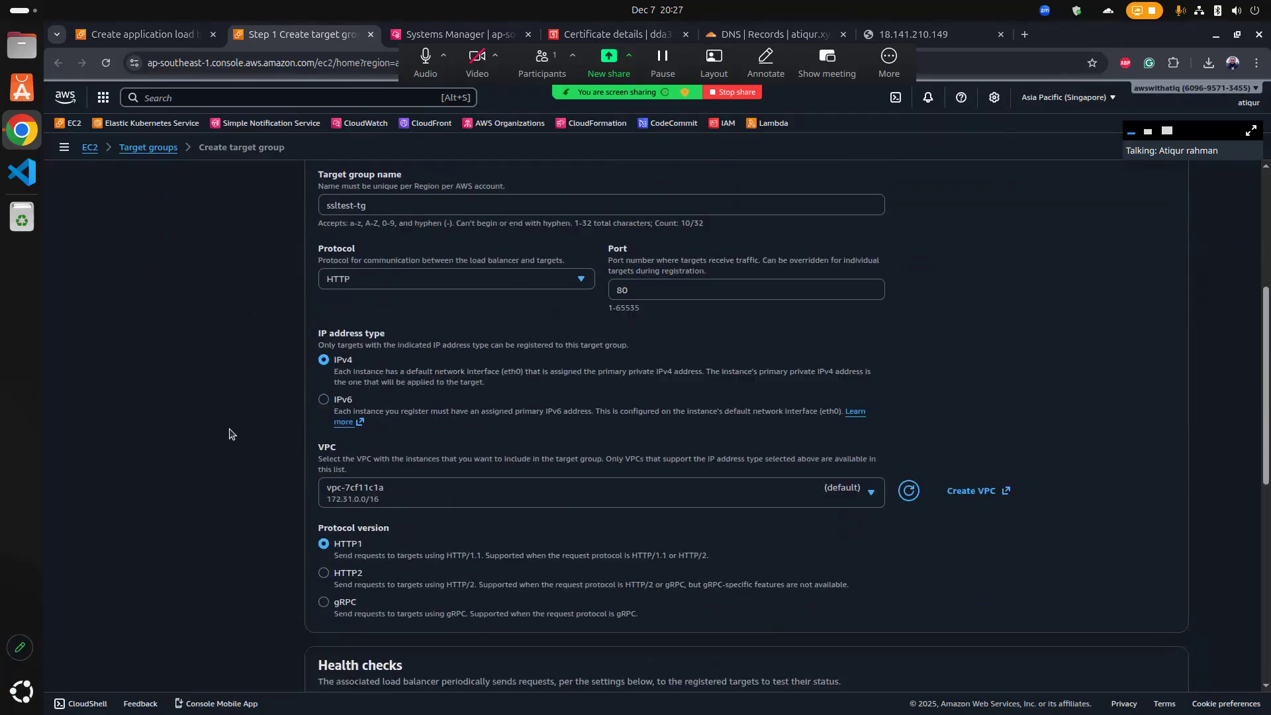
scroll(339, 450, down, 4)
scroll(331, 451, down, 2)
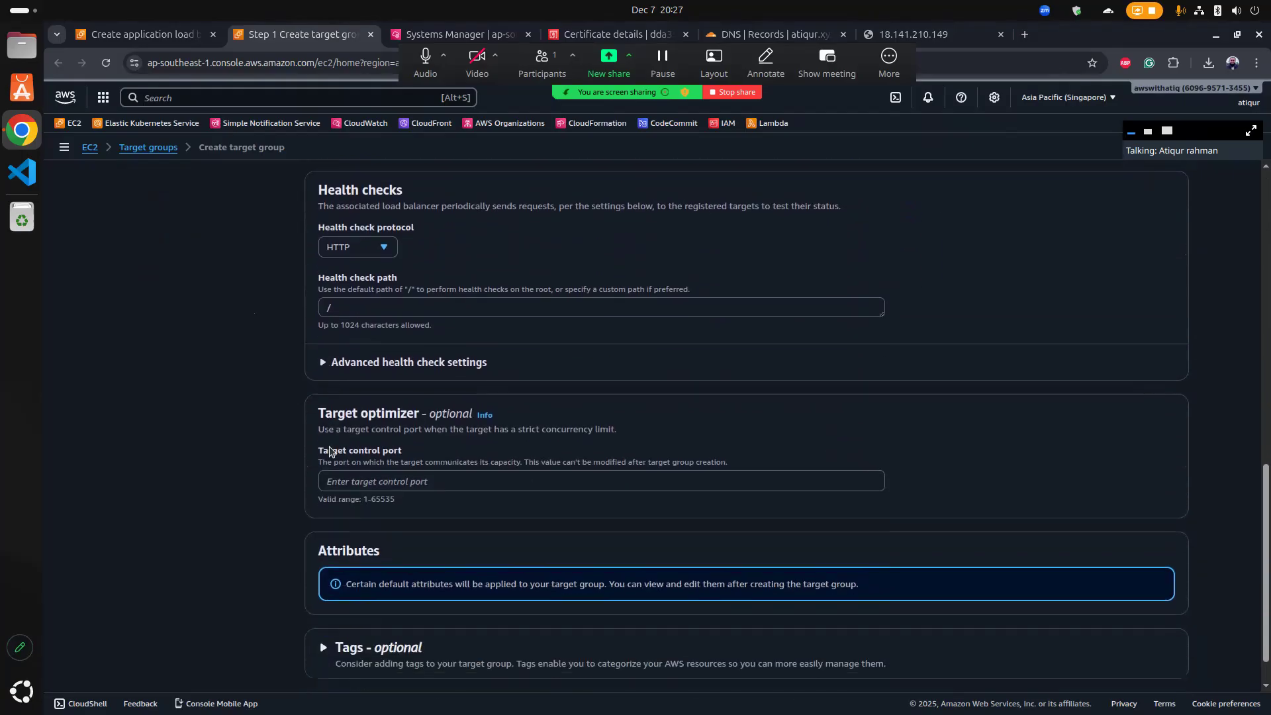
scroll(338, 457, up, 9)
scroll(340, 459, up, 4)
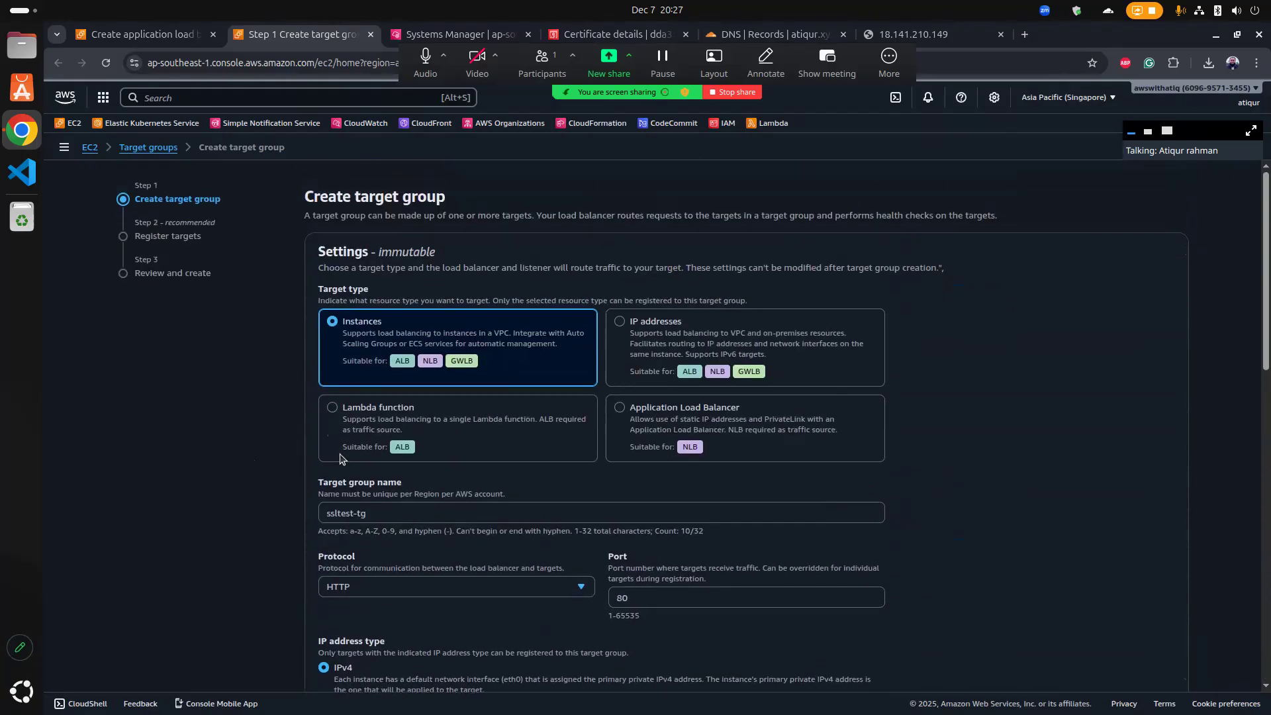
scroll(406, 397, down, 8)
scroll(466, 429, down, 6)
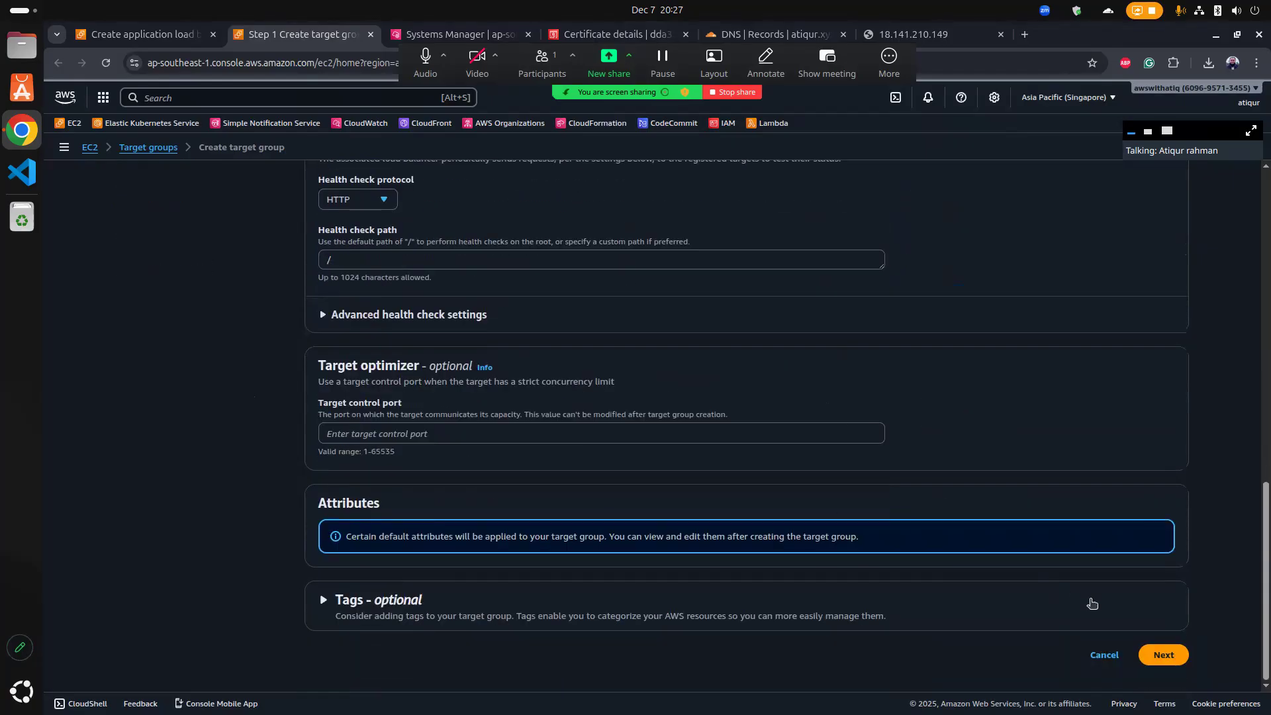
Step: Register the ssl setup instance as a target on port 80 and create the ssltest-tg target group
click(1165, 665)
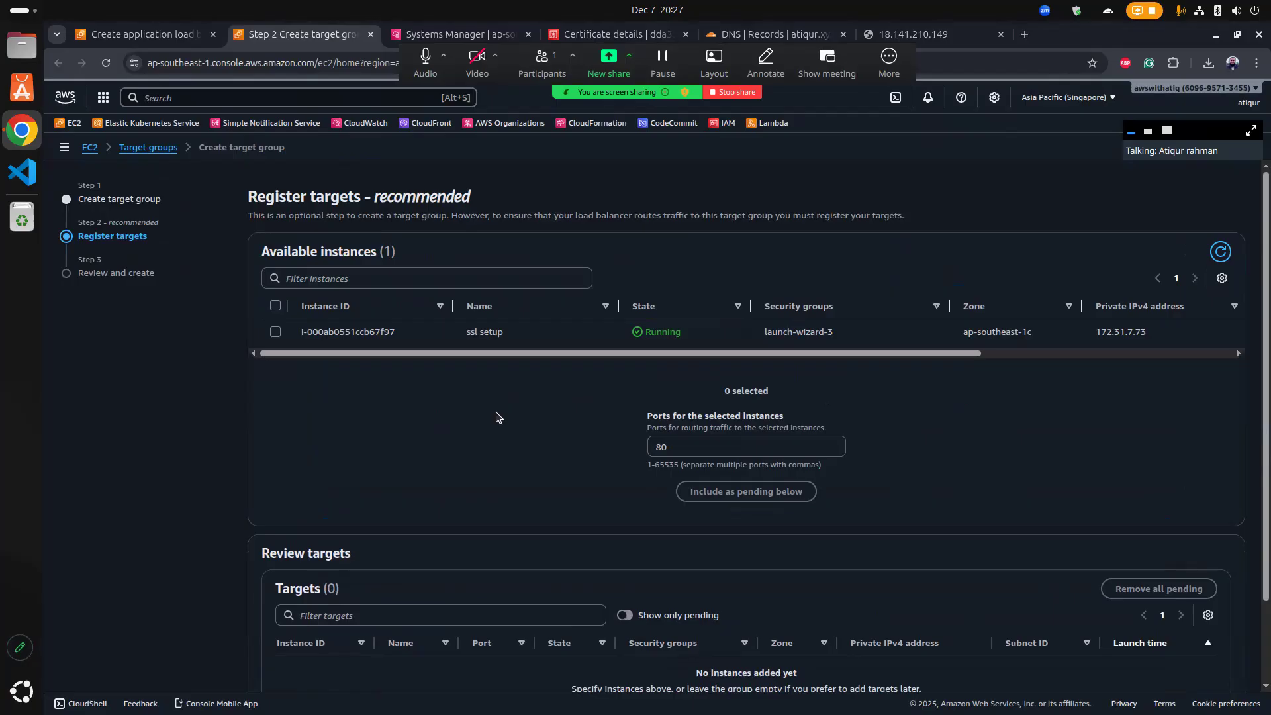
click(276, 332)
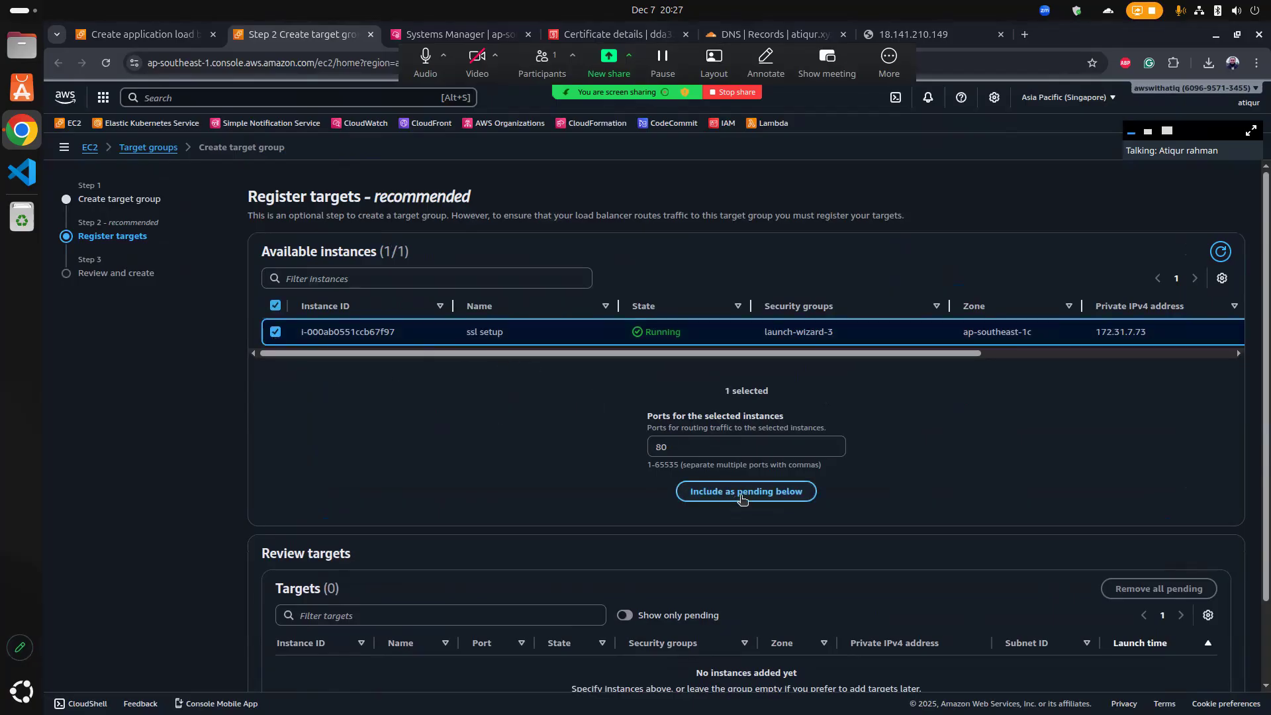
click(740, 493)
scroll(553, 466, down, 1)
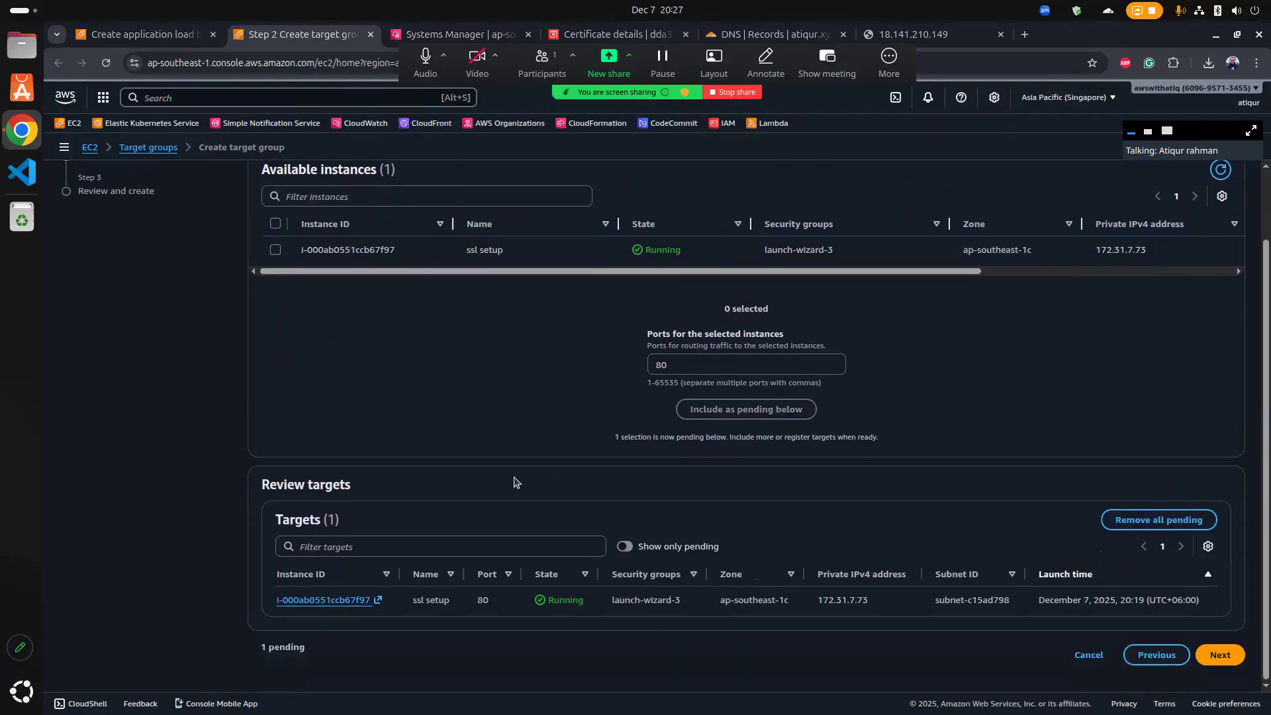
click(1223, 657)
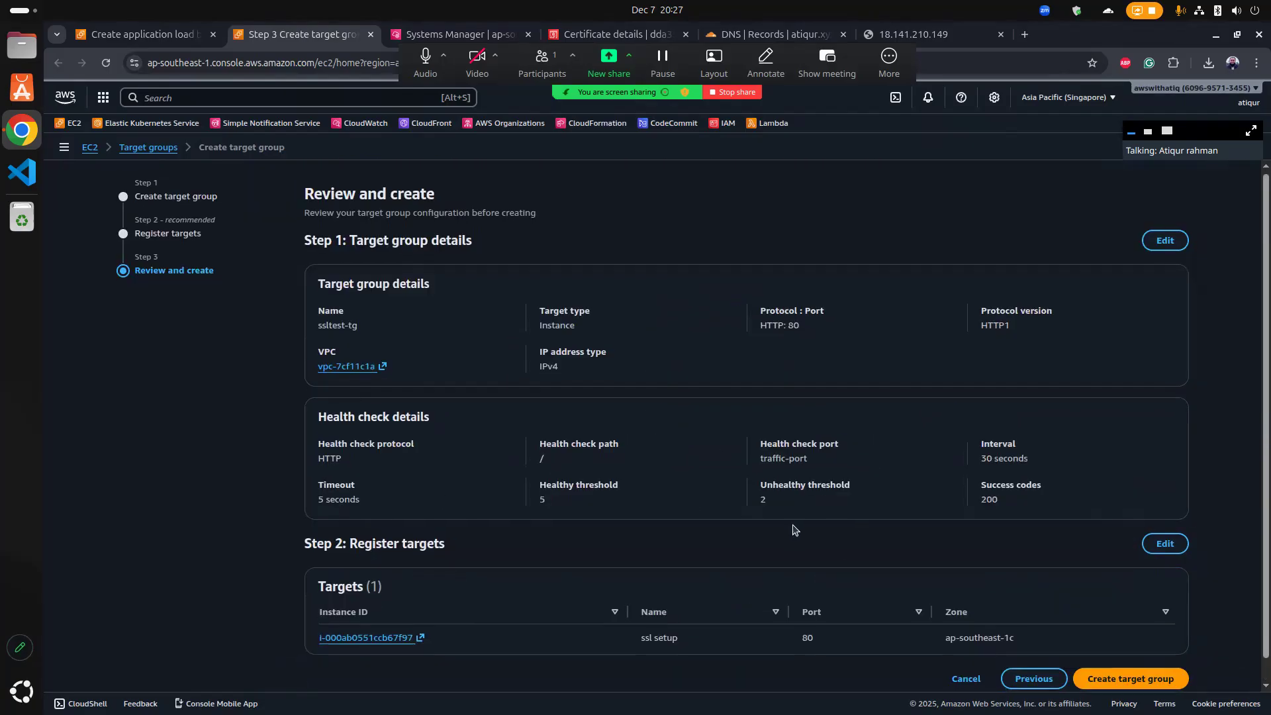
scroll(993, 589, down, 1)
click(1144, 655)
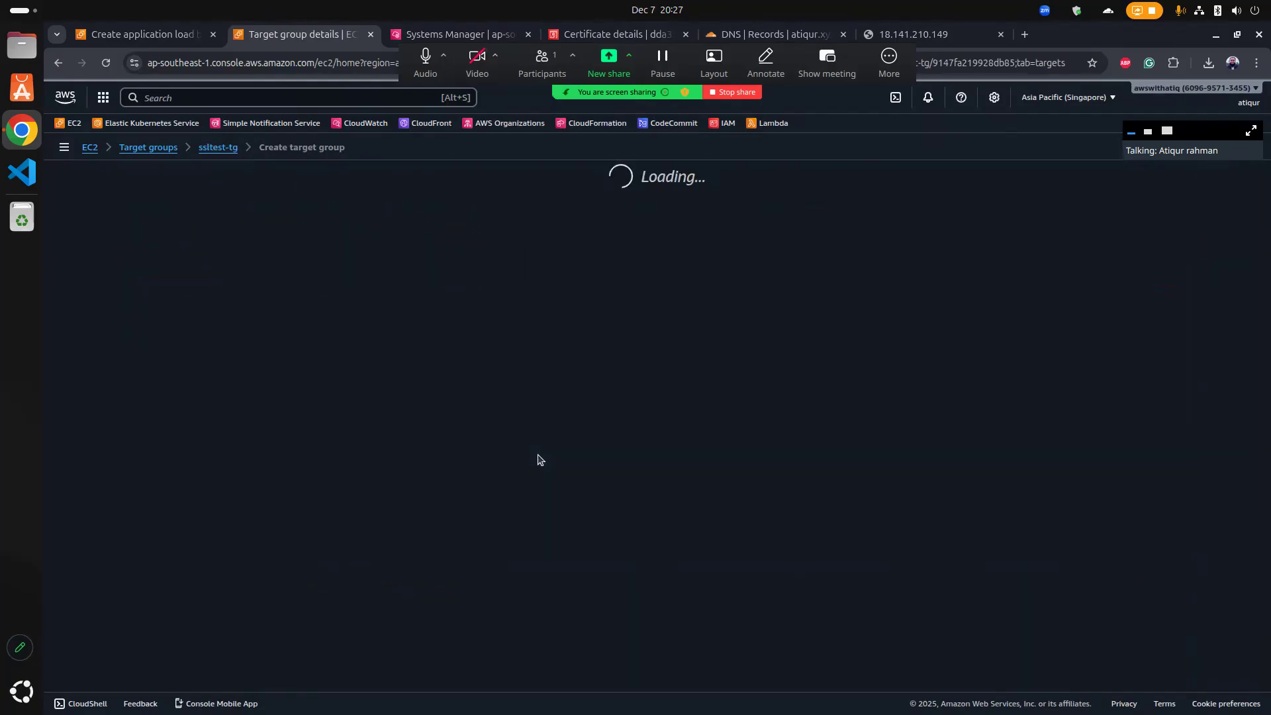
Step: Forward the HTTP:80 listener to ssltest-tg, create the load balancer, and dismiss the notices on its details page
click(173, 37)
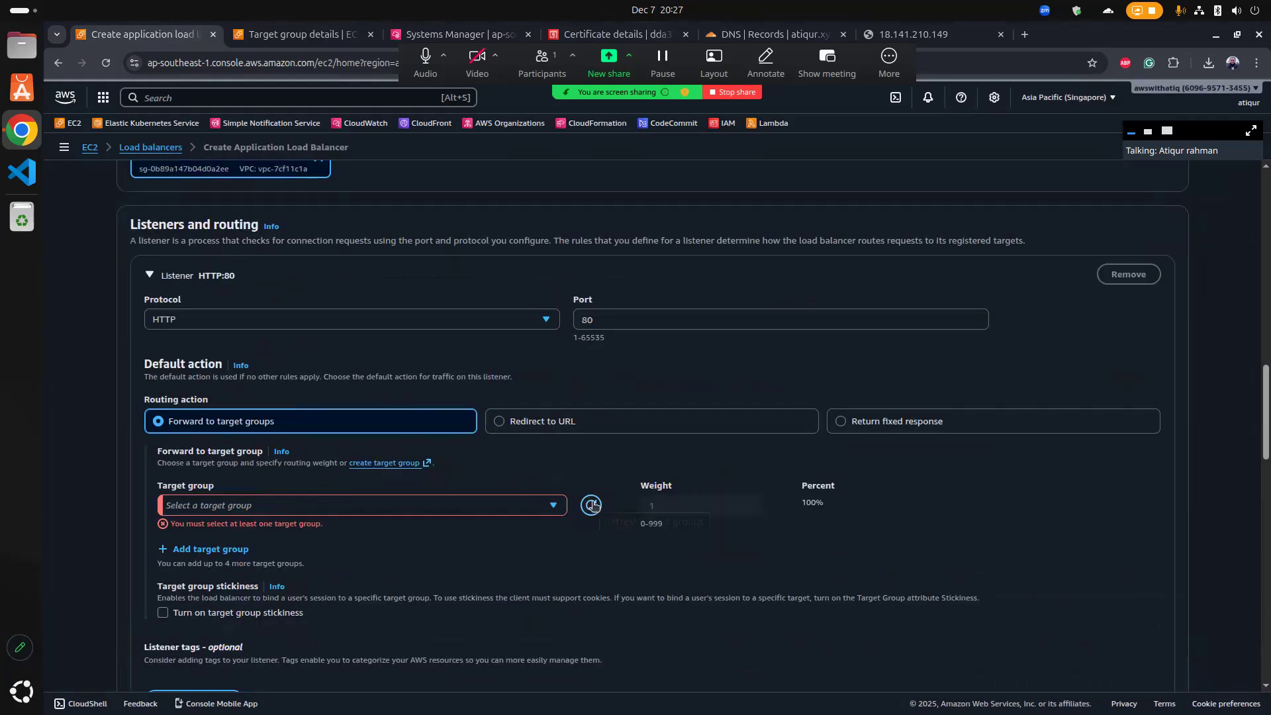
click(294, 506)
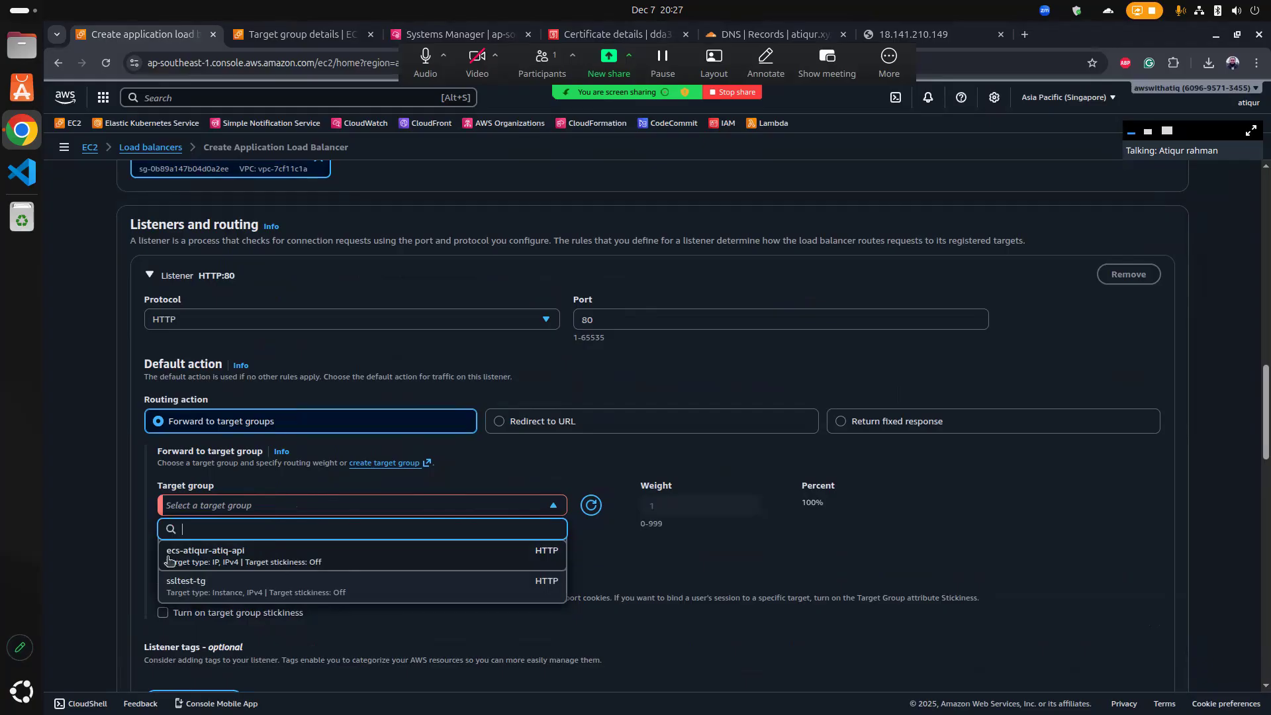
click(173, 589)
scroll(462, 517, down, 20)
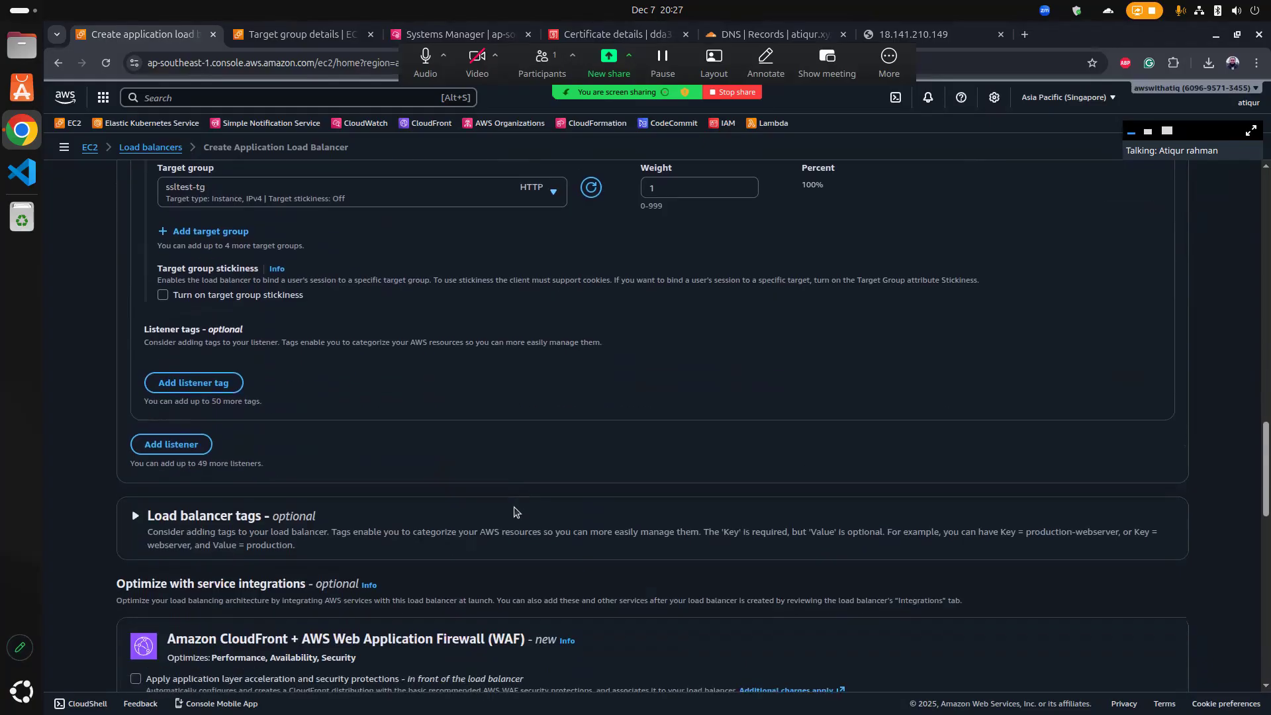
click(1092, 655)
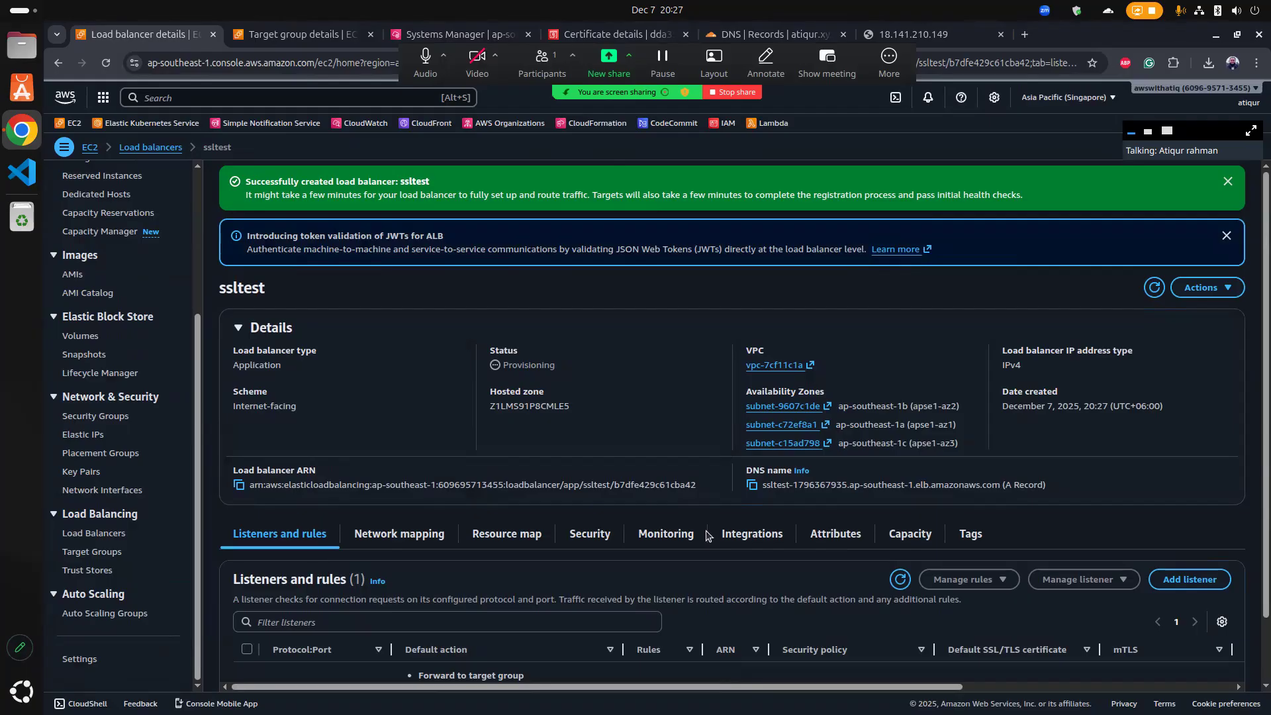
click(1227, 182)
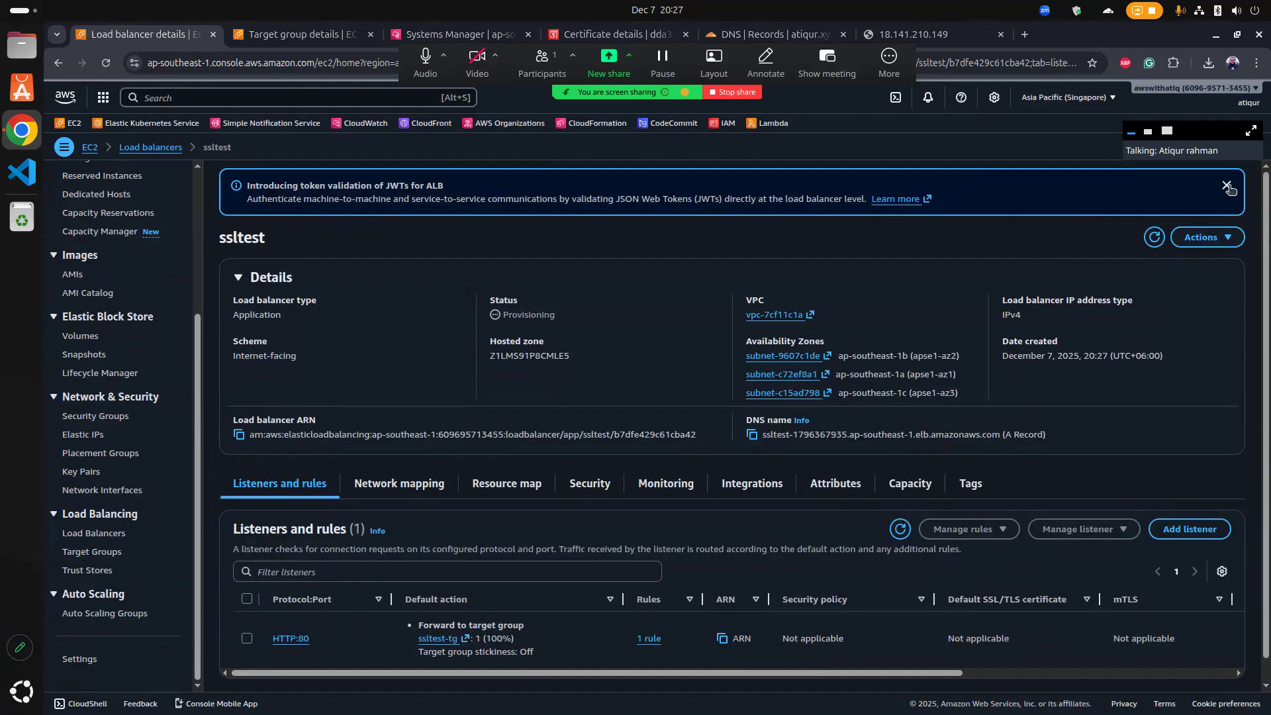
click(1227, 186)
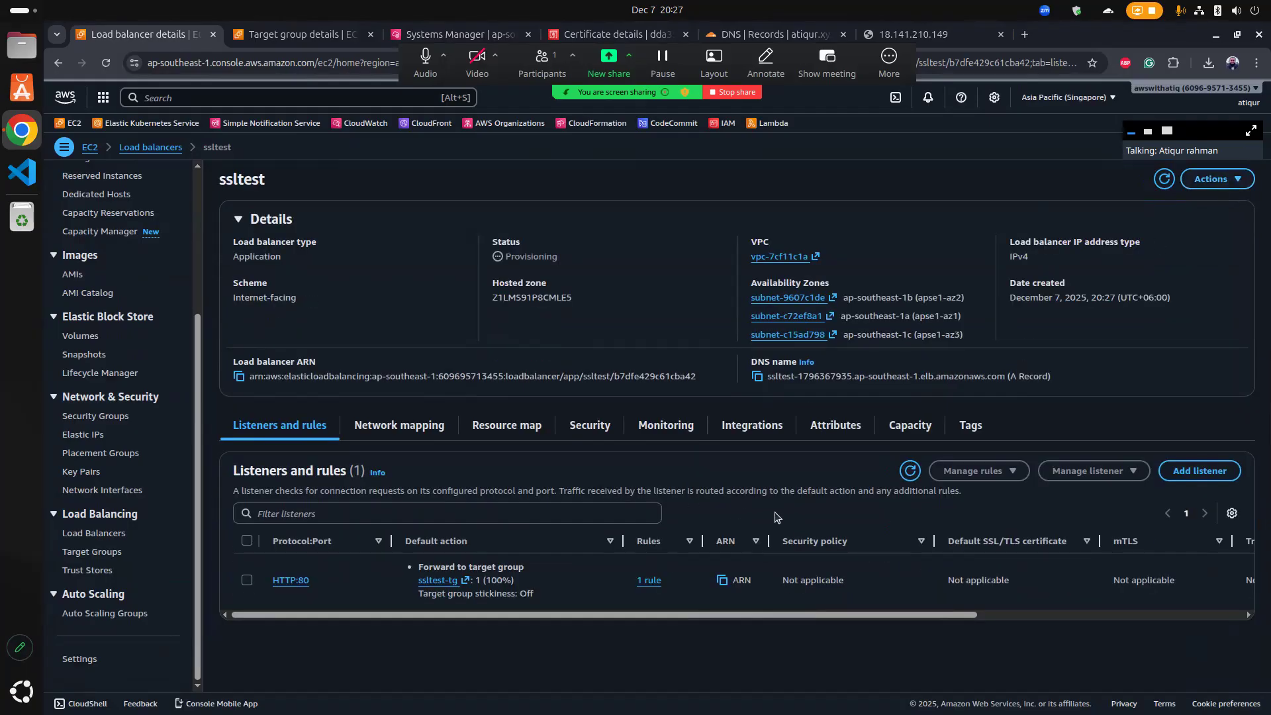
Step: Start adding an HTTPS listener on port 443 to the ssltest load balancer, forwarding to ssltest-tg
click(1199, 471)
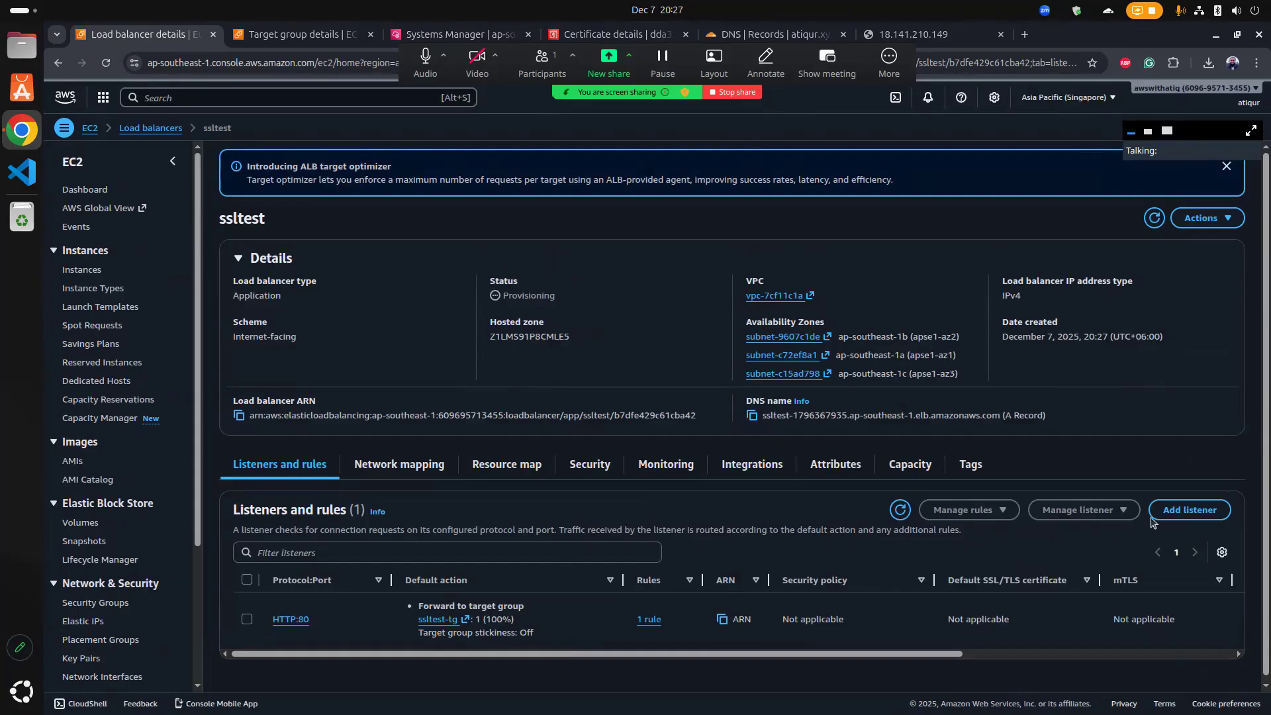
click(1182, 529)
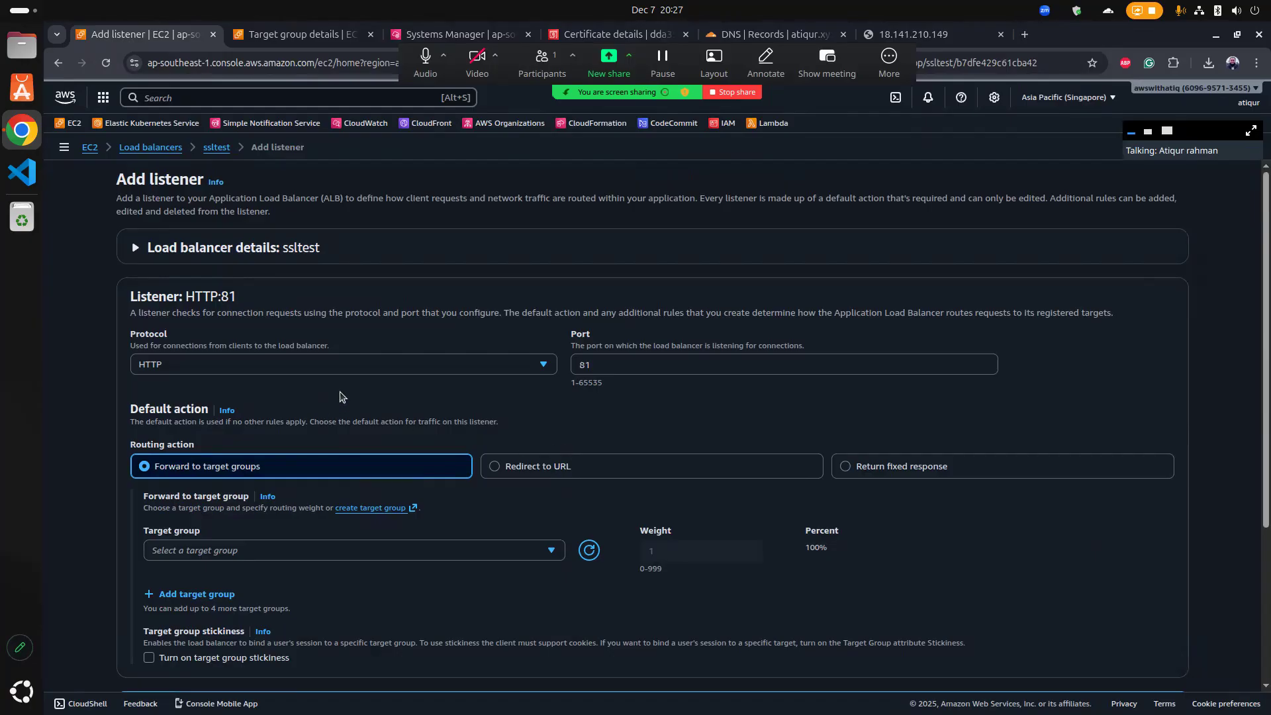
click(353, 368)
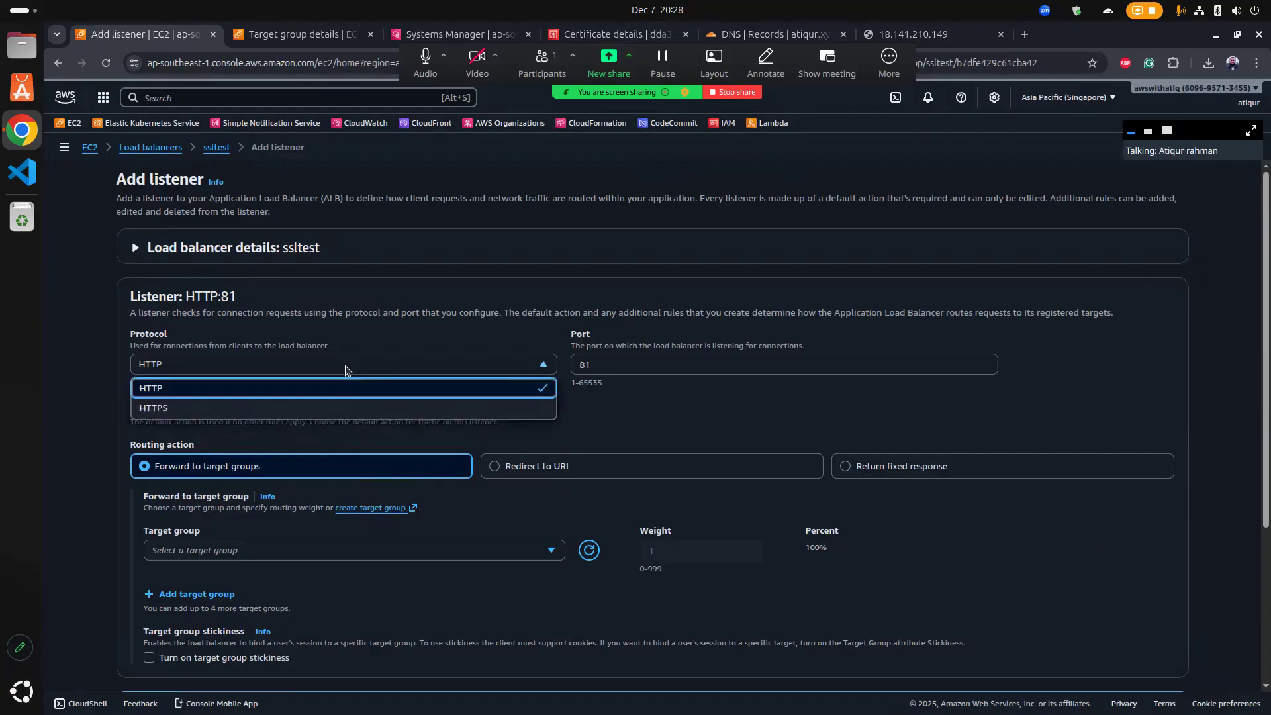
click(272, 407)
scroll(553, 416, down, 2)
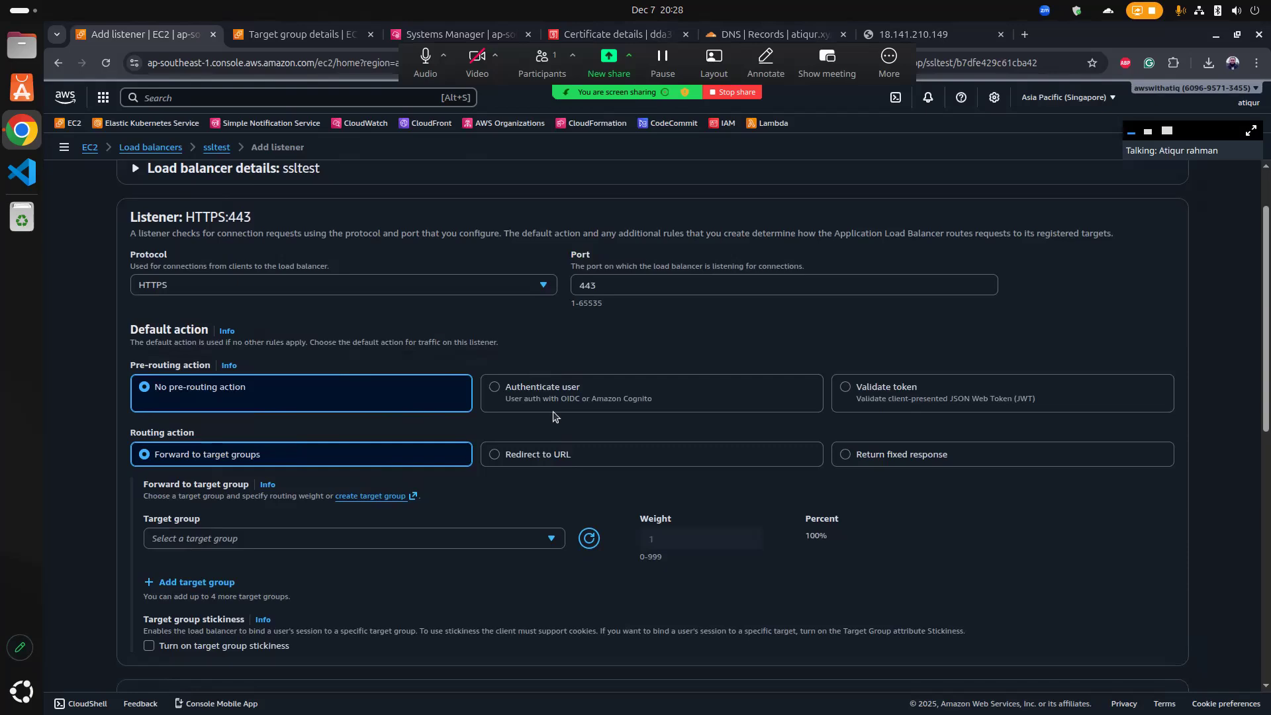
click(203, 542)
click(303, 604)
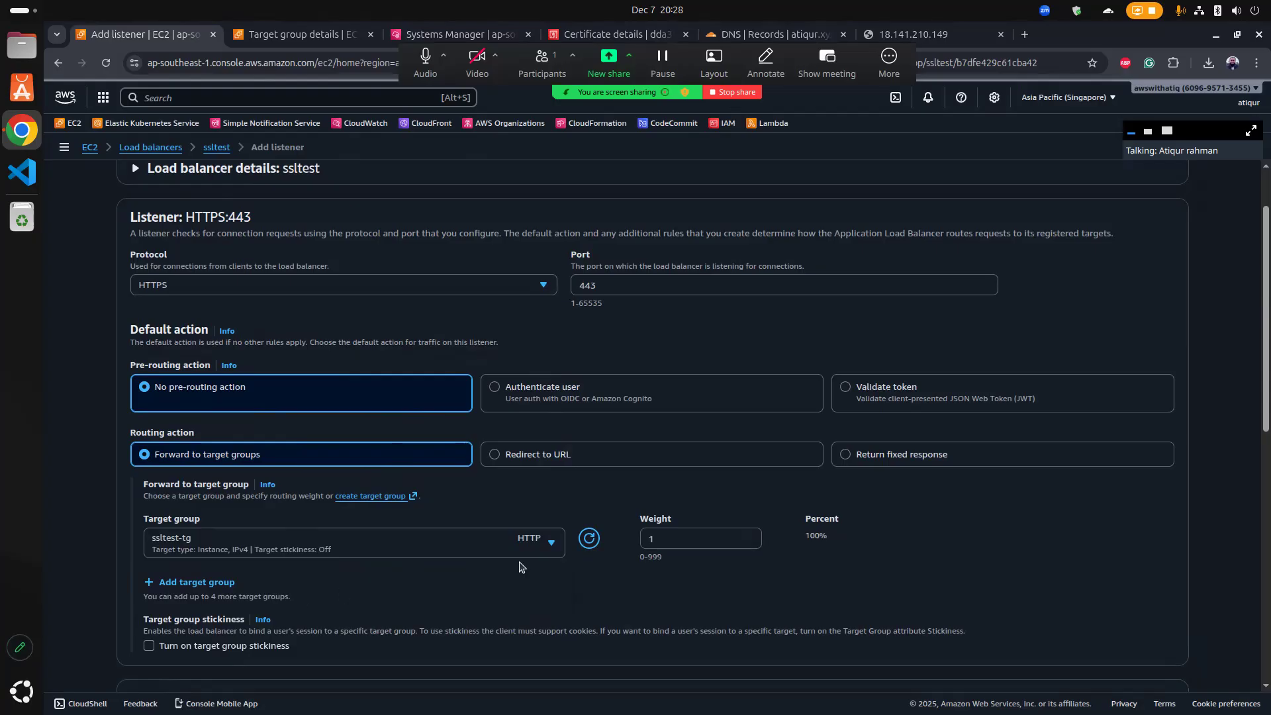
Step: Select the ssltest.atiqur.xyz ACM certificate as the listener's default certificate and add the HTTPS listener
scroll(571, 557, down, 3)
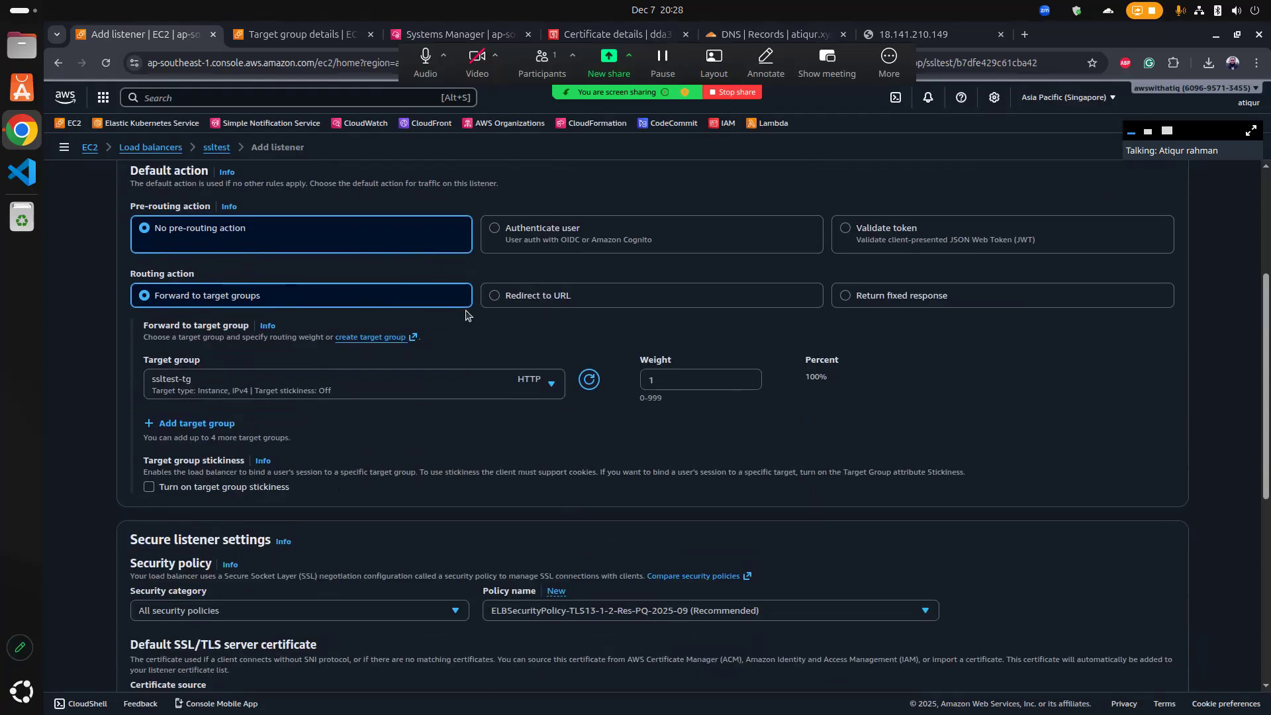
scroll(395, 344, down, 4)
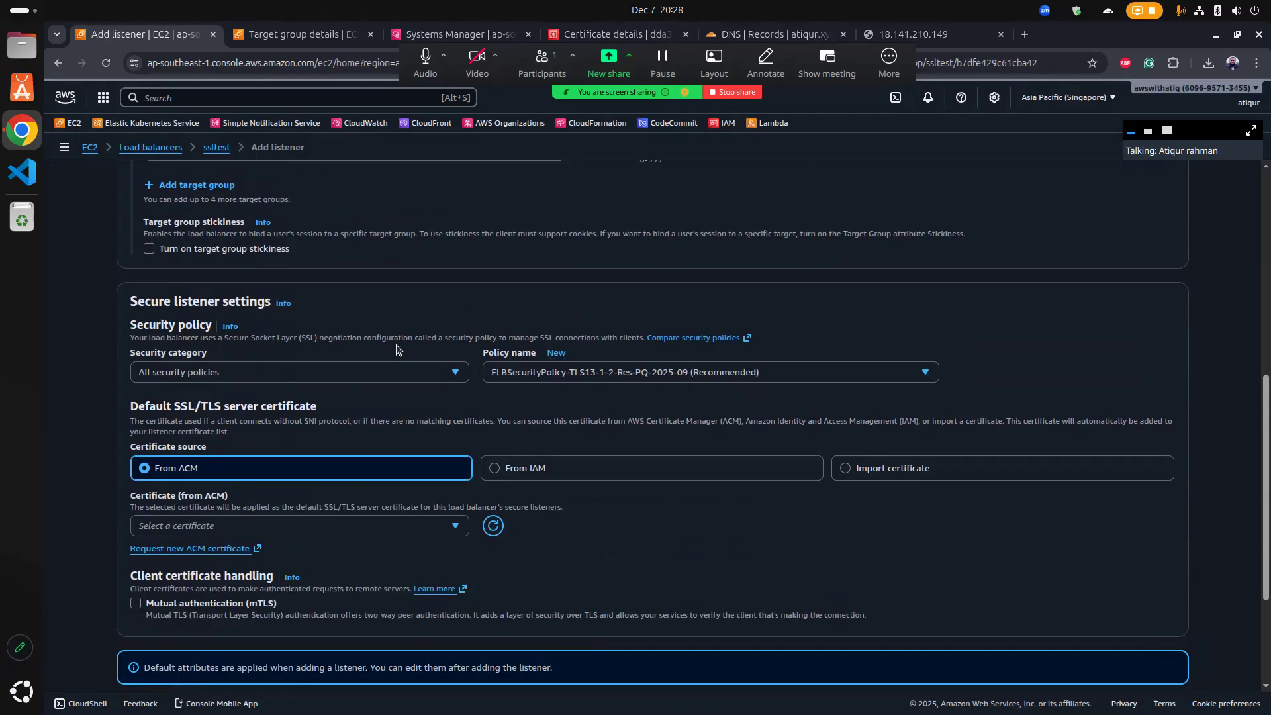
scroll(186, 407, down, 3)
click(193, 368)
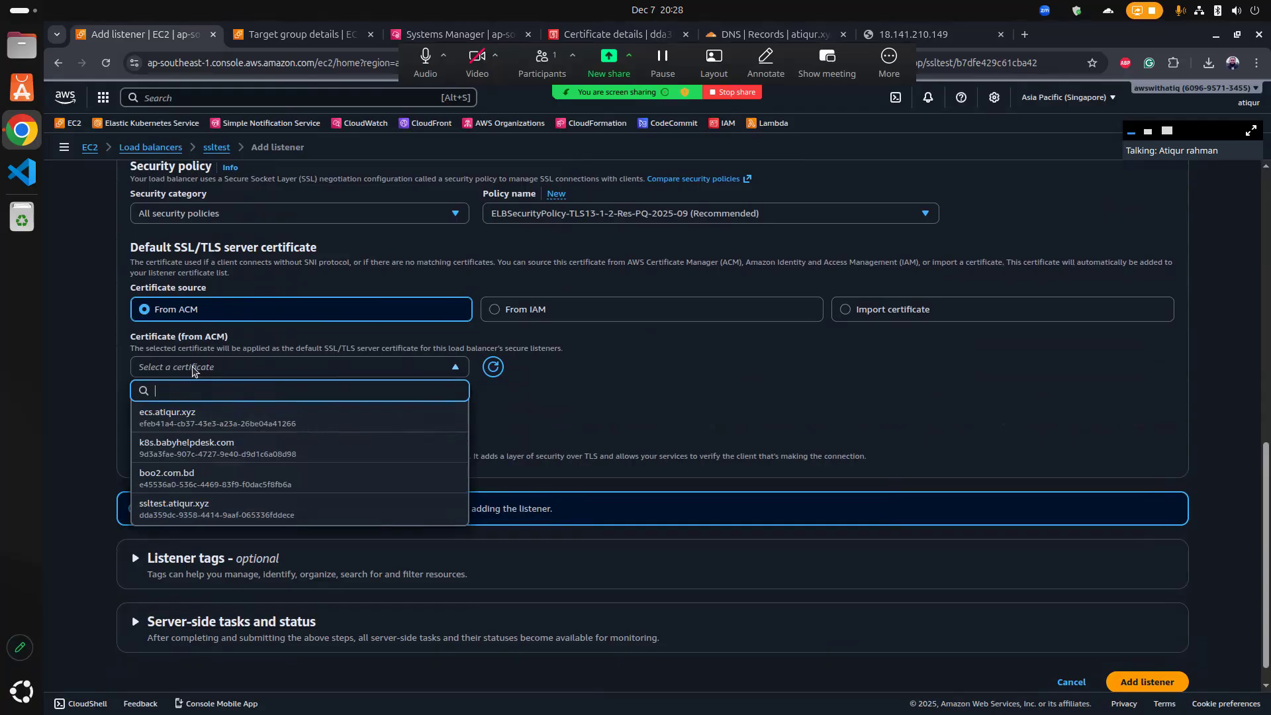
click(150, 513)
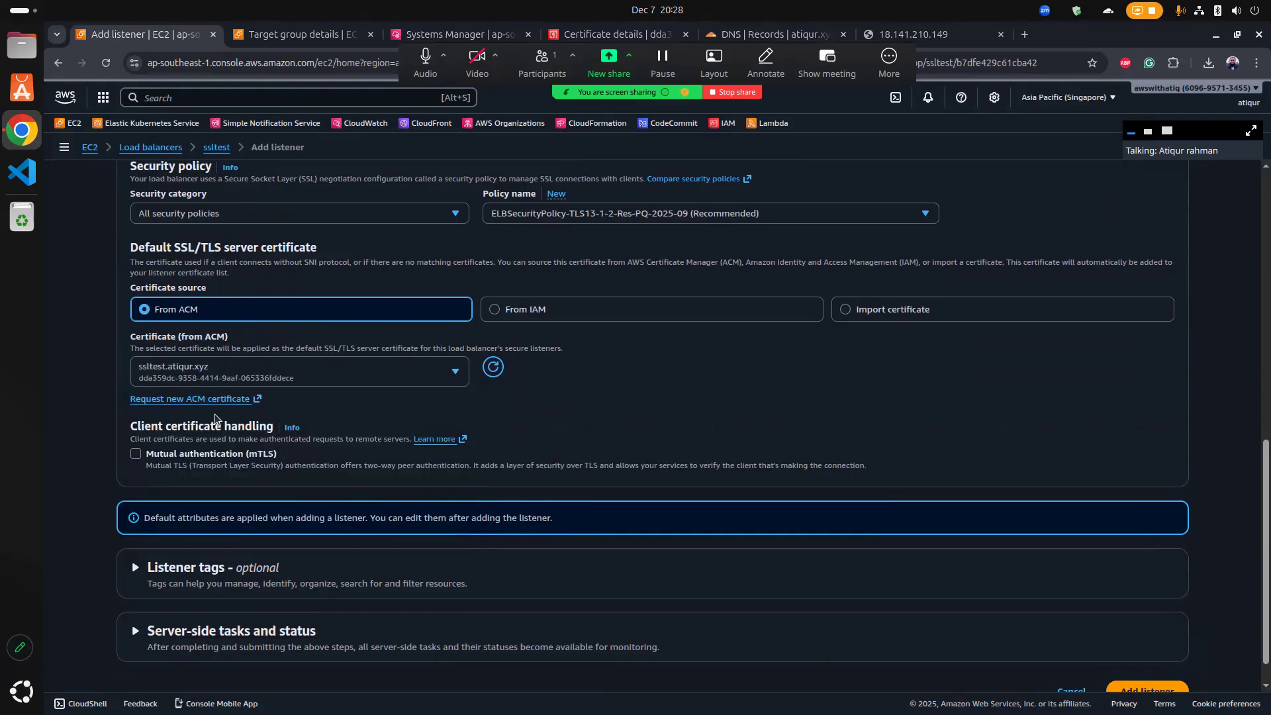
scroll(281, 464, down, 1)
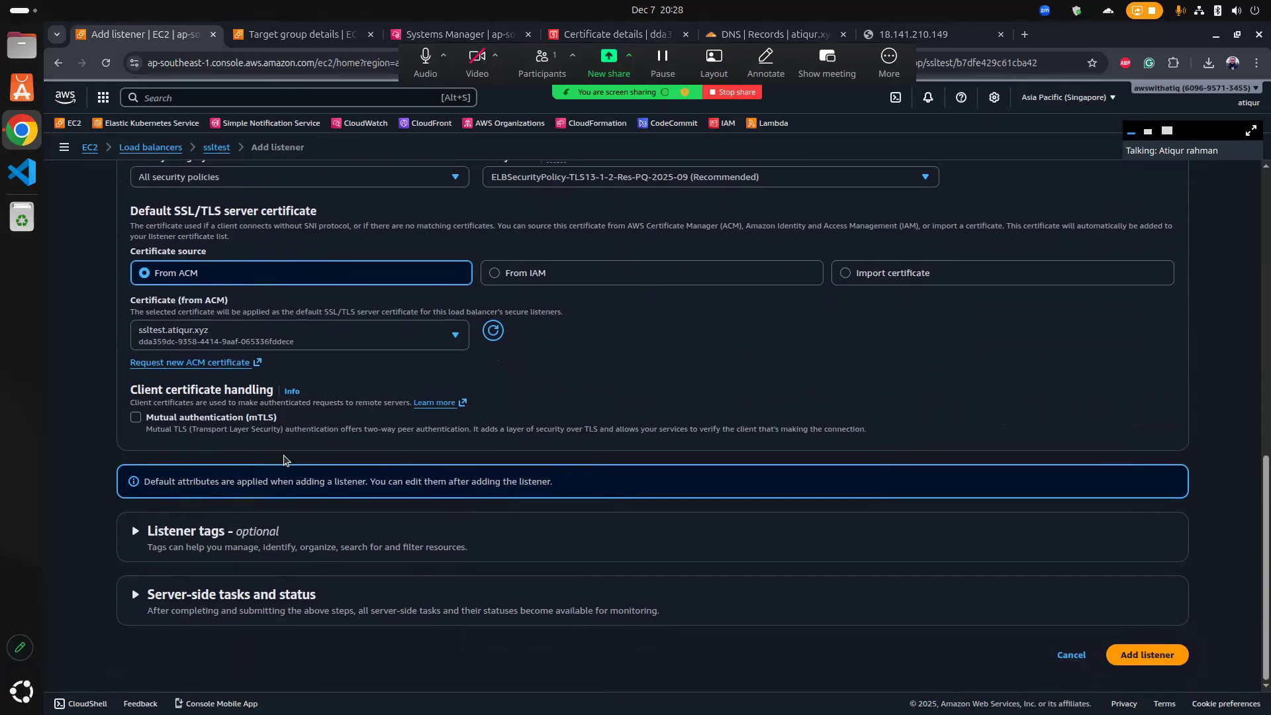
click(1141, 655)
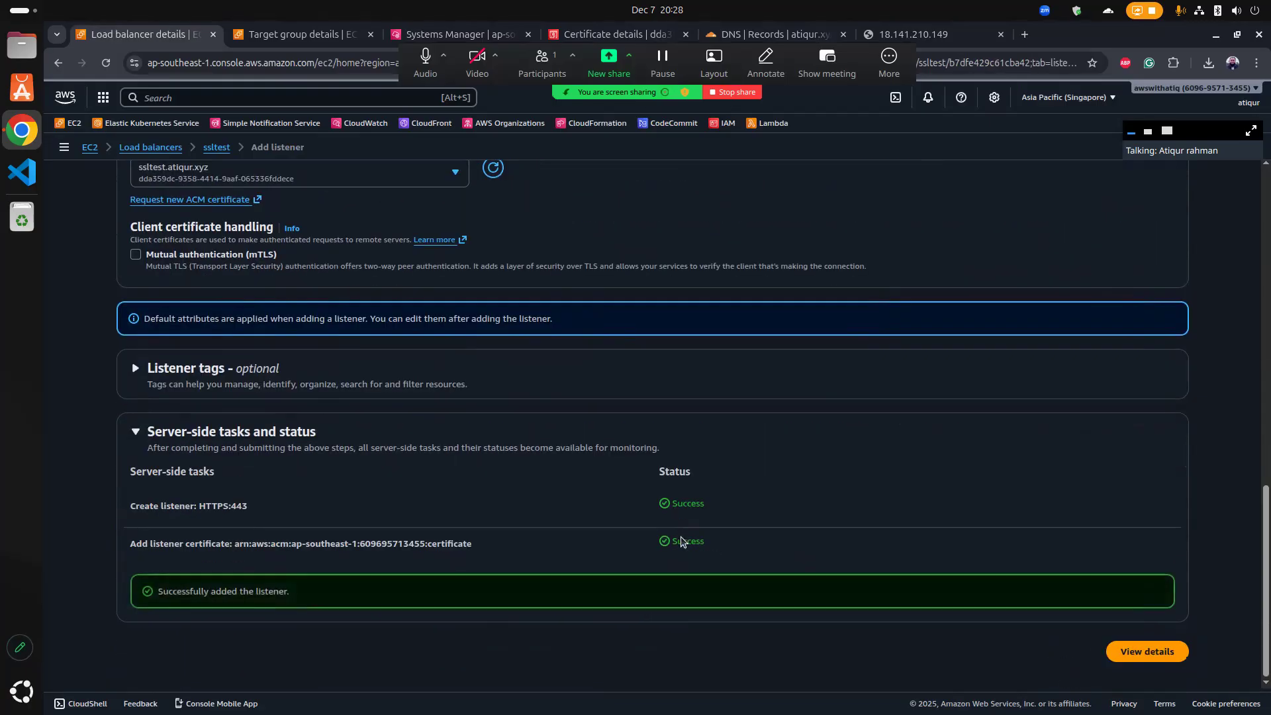
scroll(682, 541, down, 2)
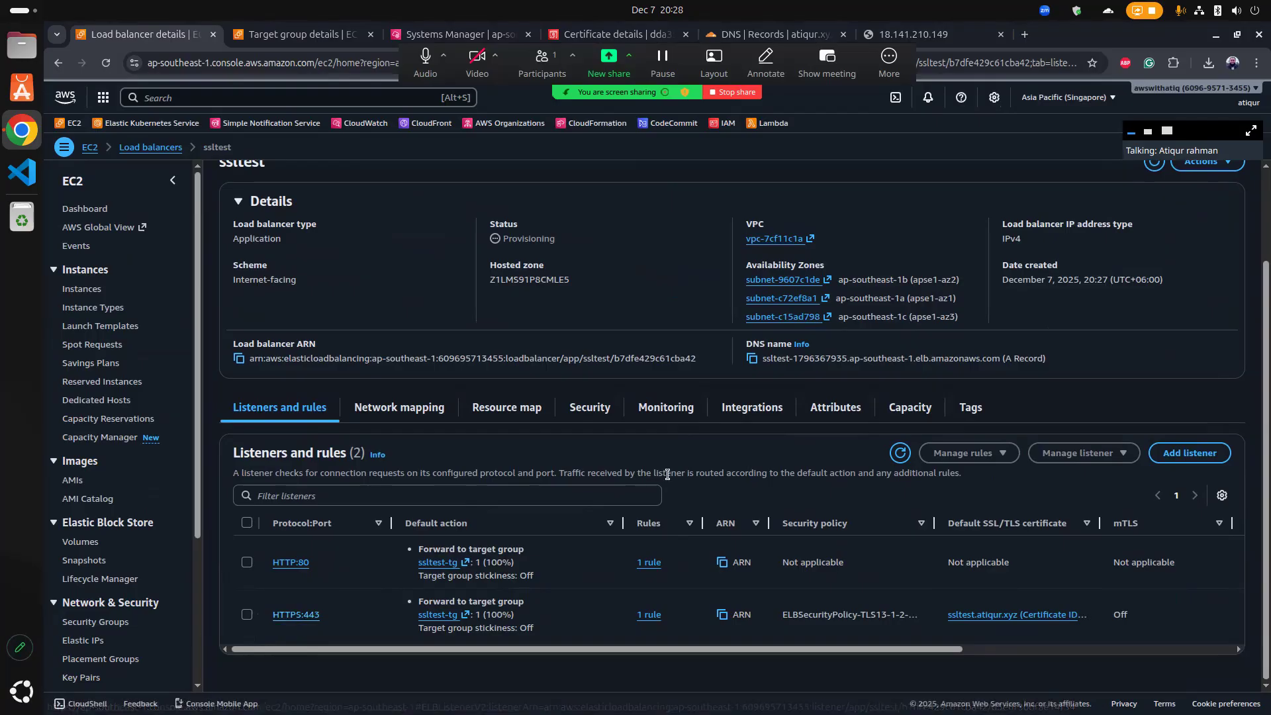
Step: Copy the load balancer's DNS name and, in Cloudflare, save a DNS-only CNAME record named ssltest pointing to it
scroll(667, 475, up, 2)
click(752, 471)
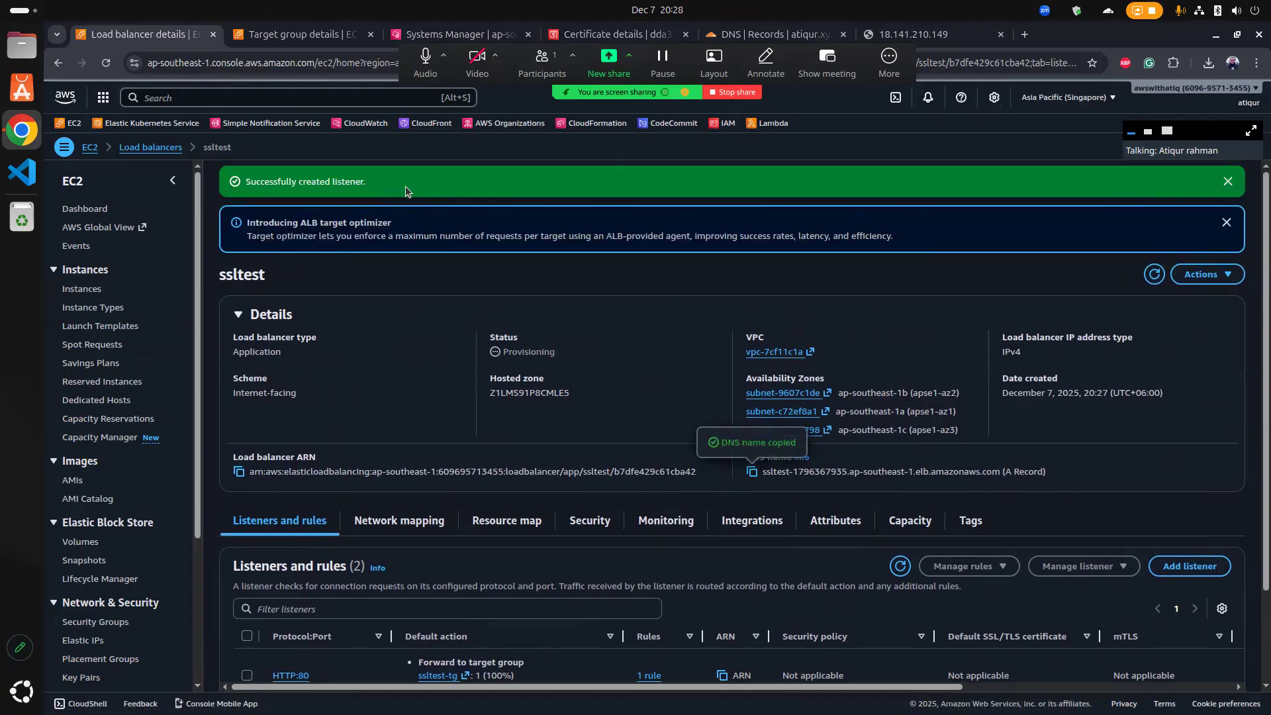
click(769, 34)
click(1117, 321)
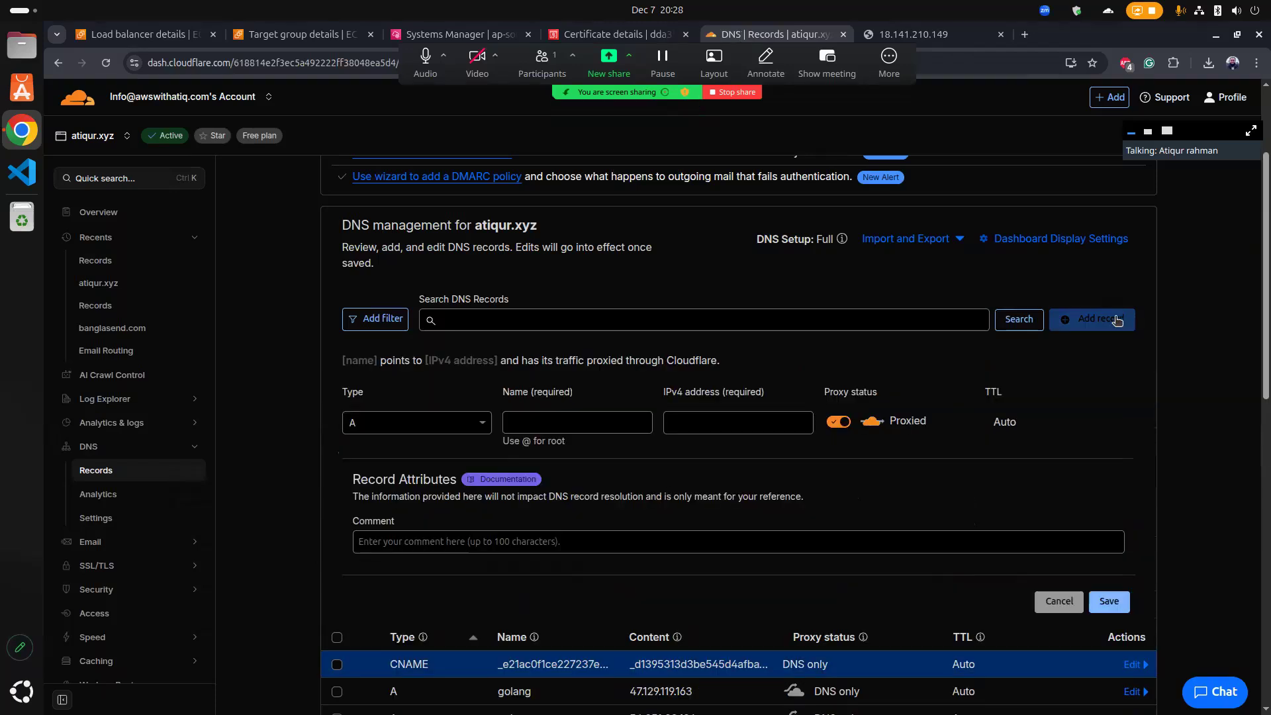
click(441, 423)
click(396, 556)
click(619, 429)
text(ssltest)
key(Tab)
key(ctrl+v)
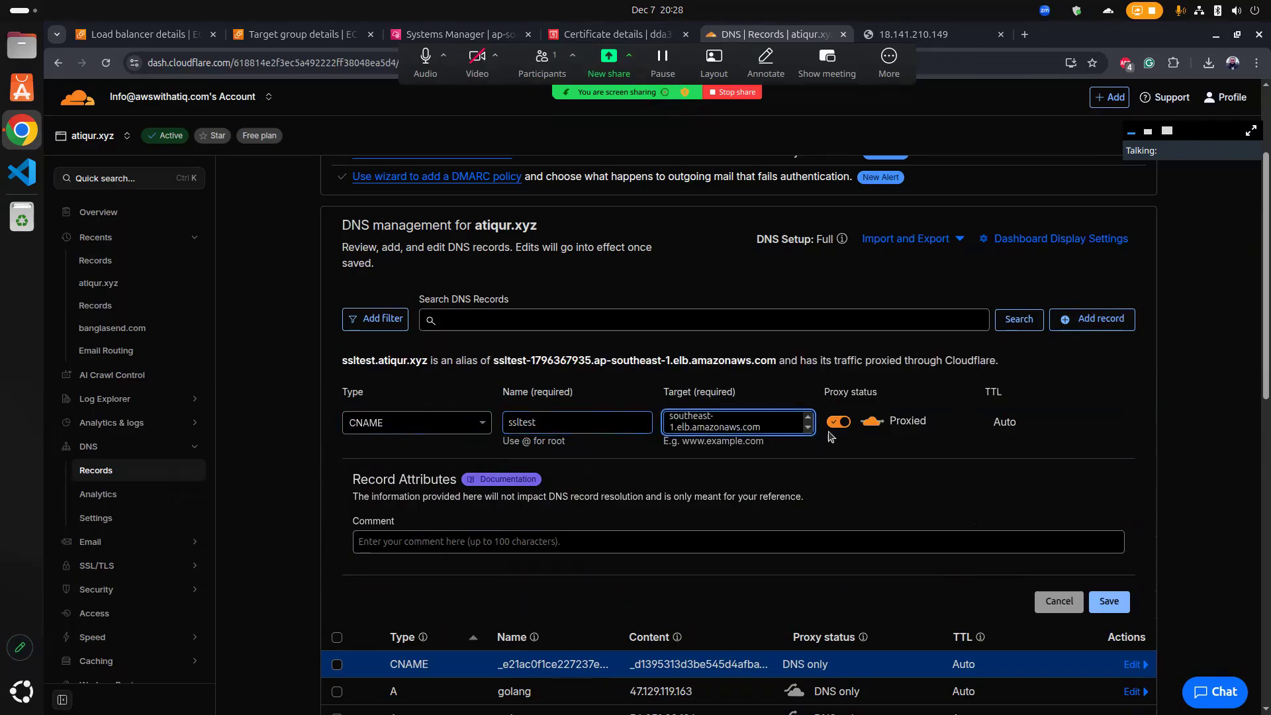
click(837, 423)
click(1109, 601)
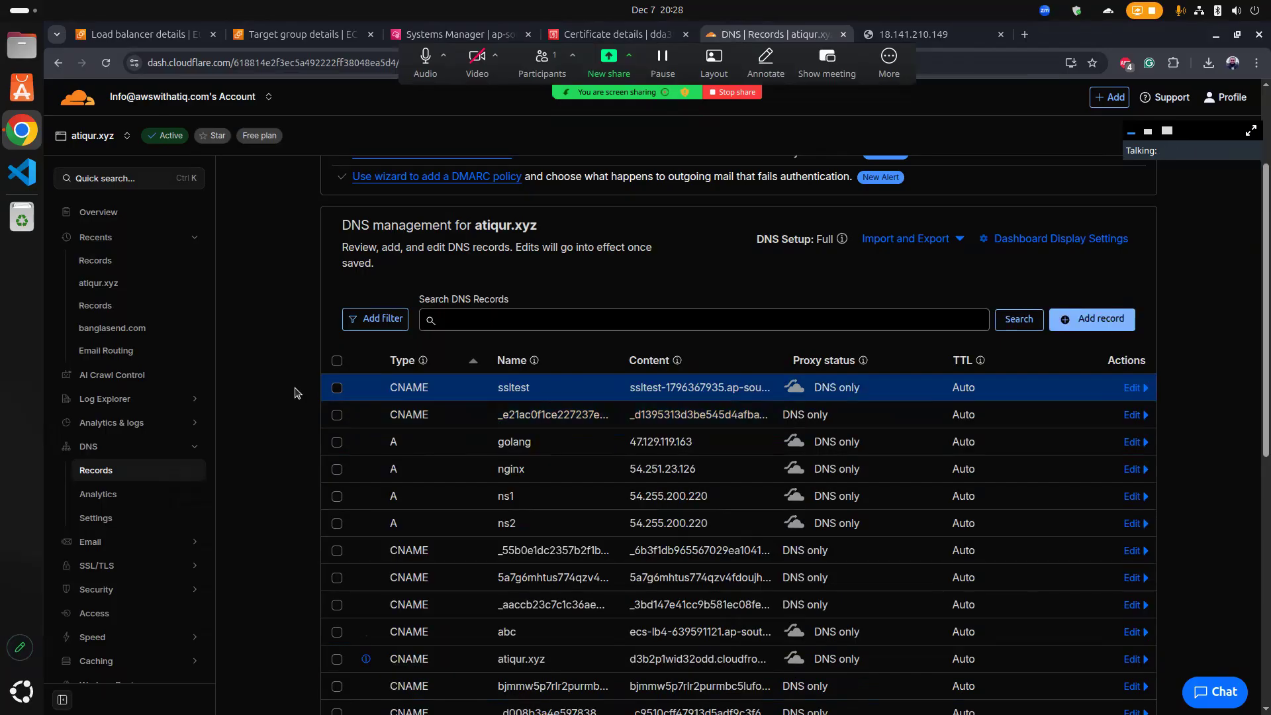
Step: Return to the AWS console and check the ssltest load balancer's provisioning status, refreshing the list and its details
click(170, 37)
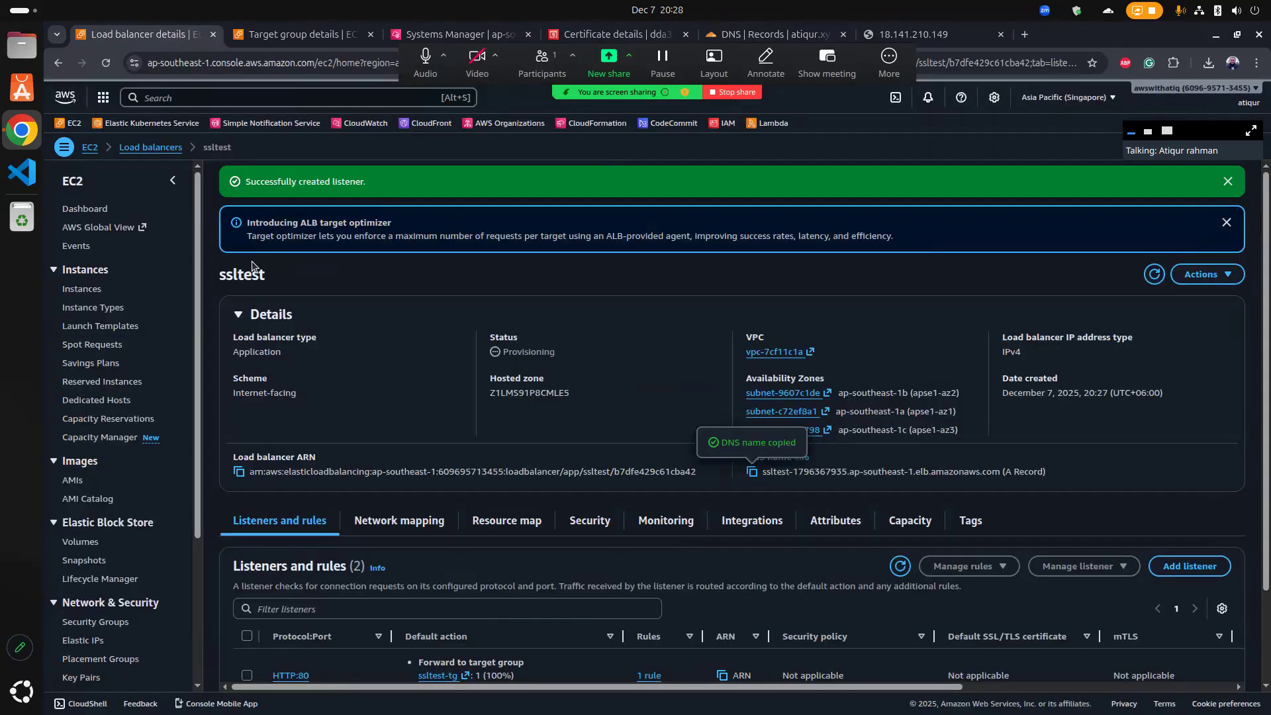
scroll(185, 392, down, 3)
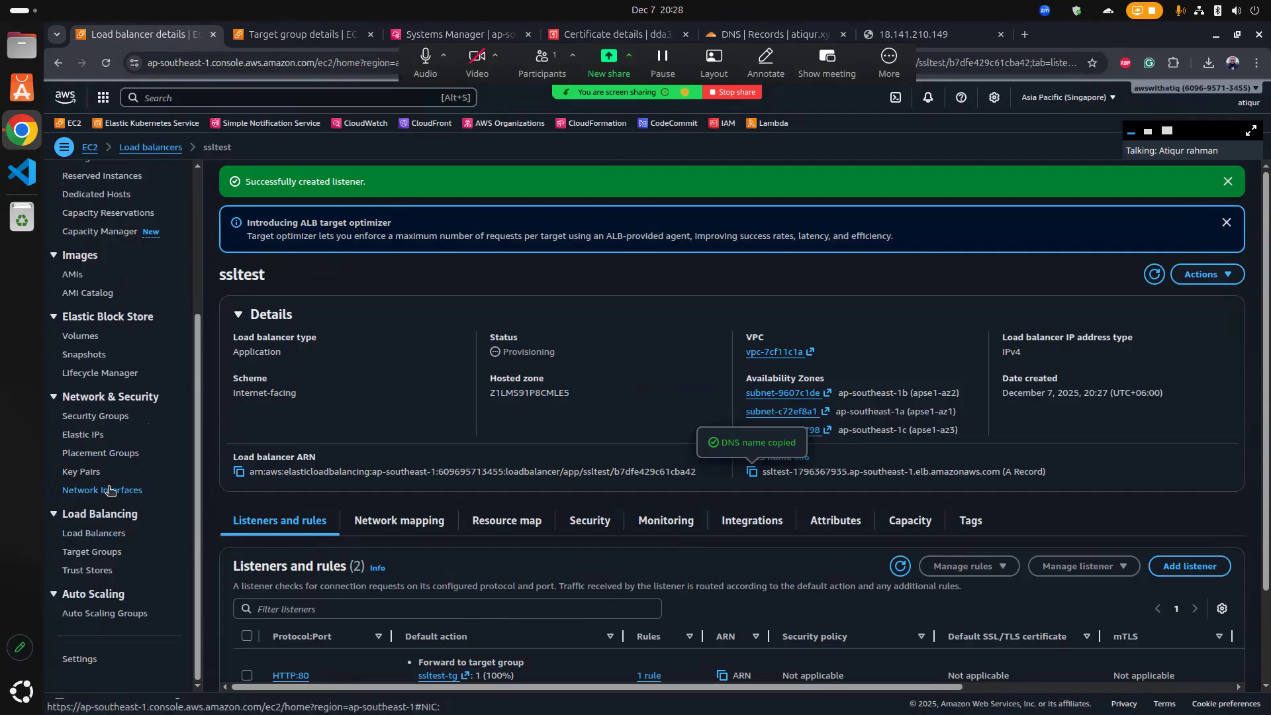
click(100, 534)
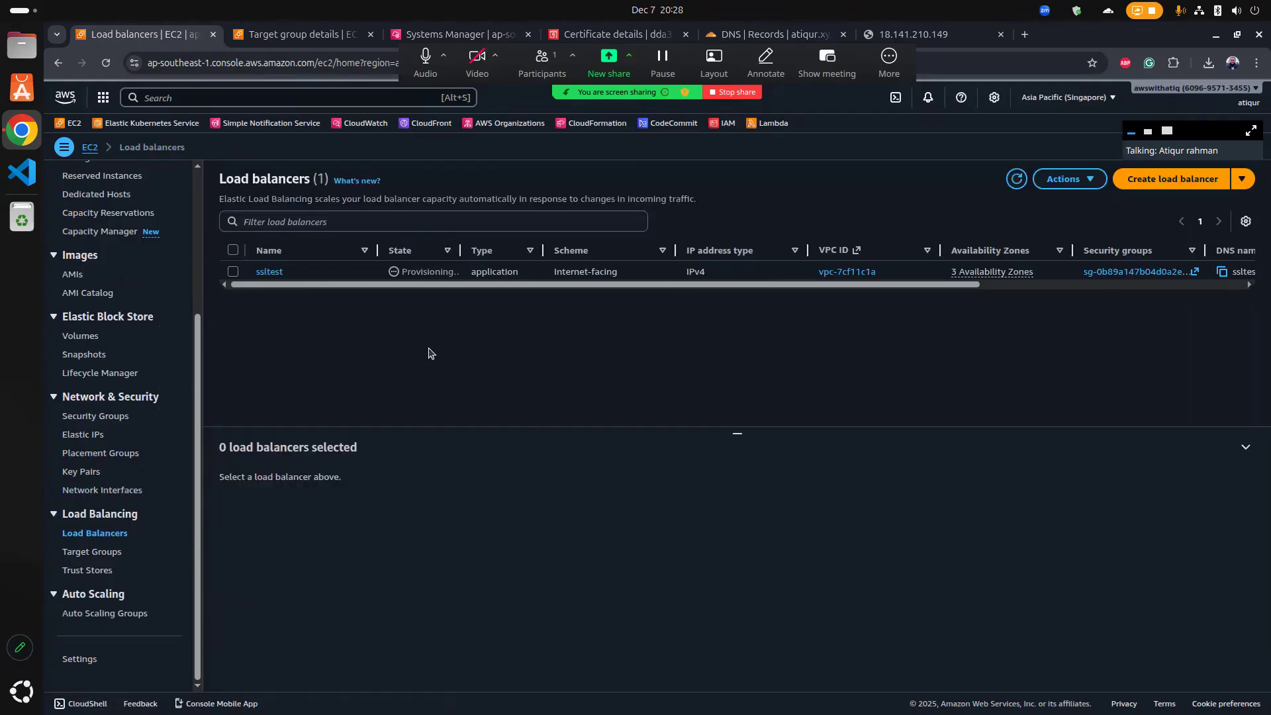
click(1019, 182)
click(1021, 181)
click(1021, 181)
click(1020, 182)
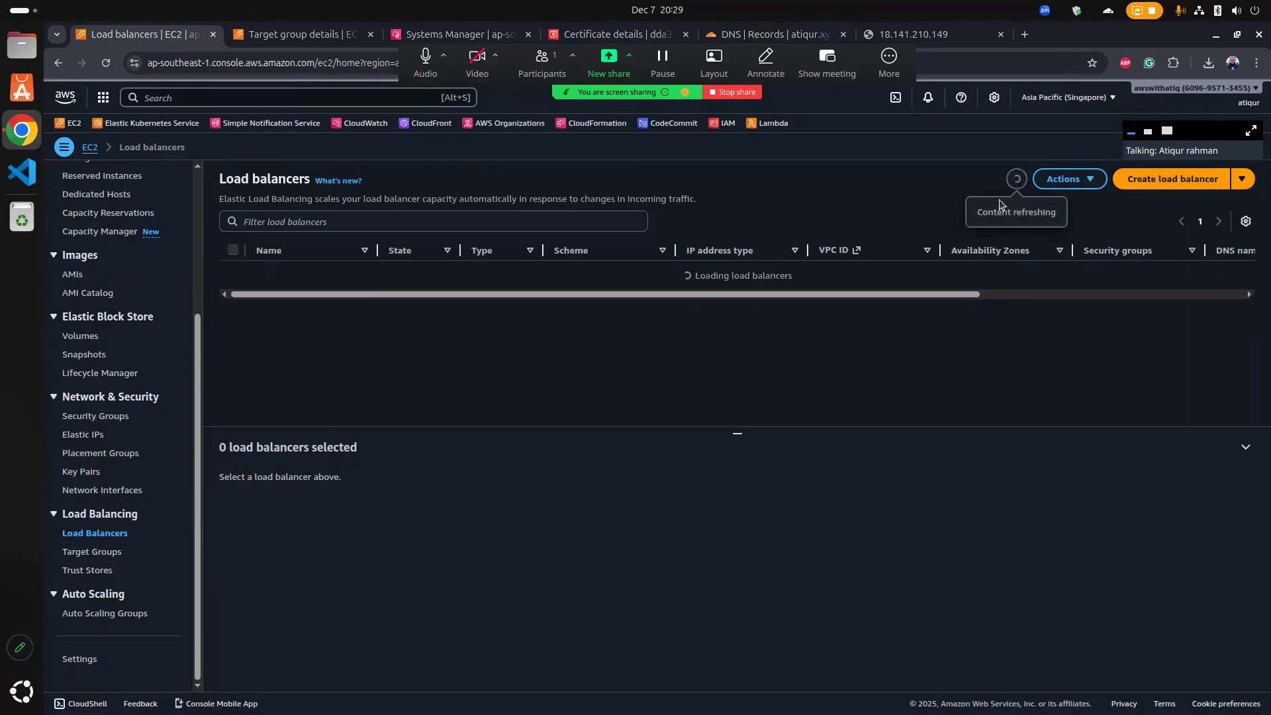
click(269, 271)
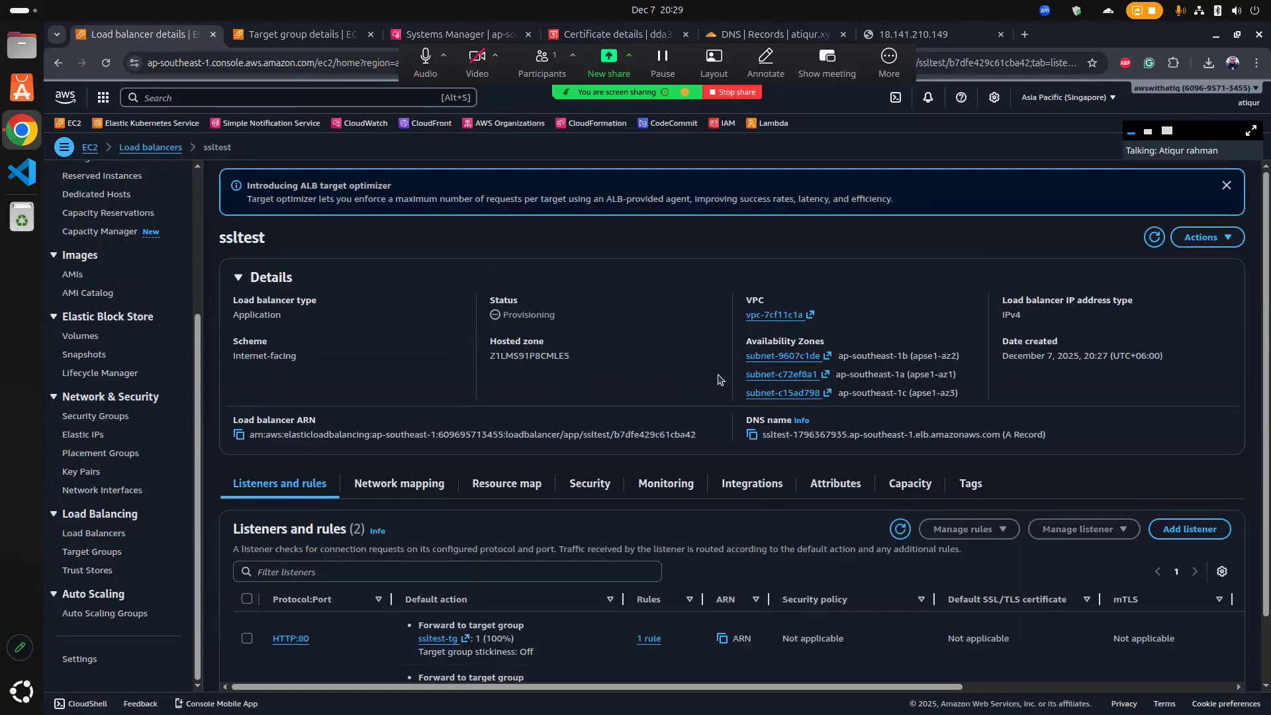
click(1154, 237)
Step: Test the load balancer's DNS name in a new browser tab, continuing to the site without a secure connection
click(752, 435)
key(ctrl+t)
key(ctrl+v)
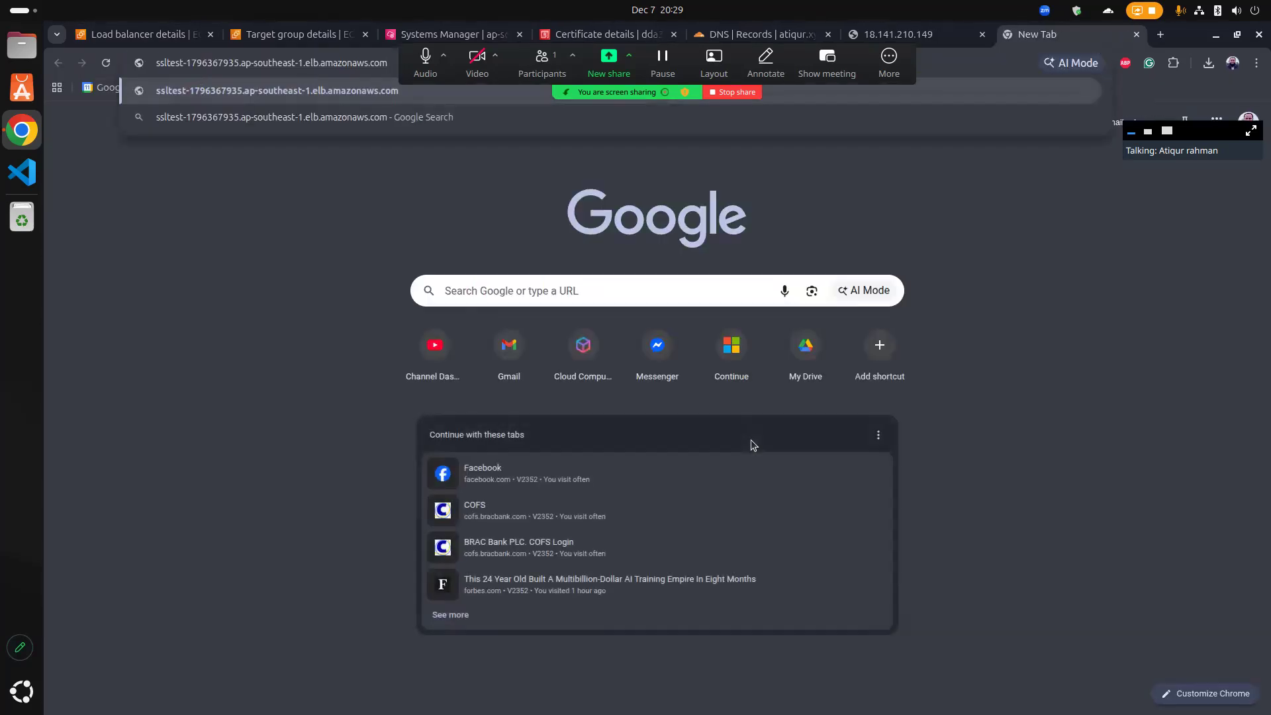
key(Return)
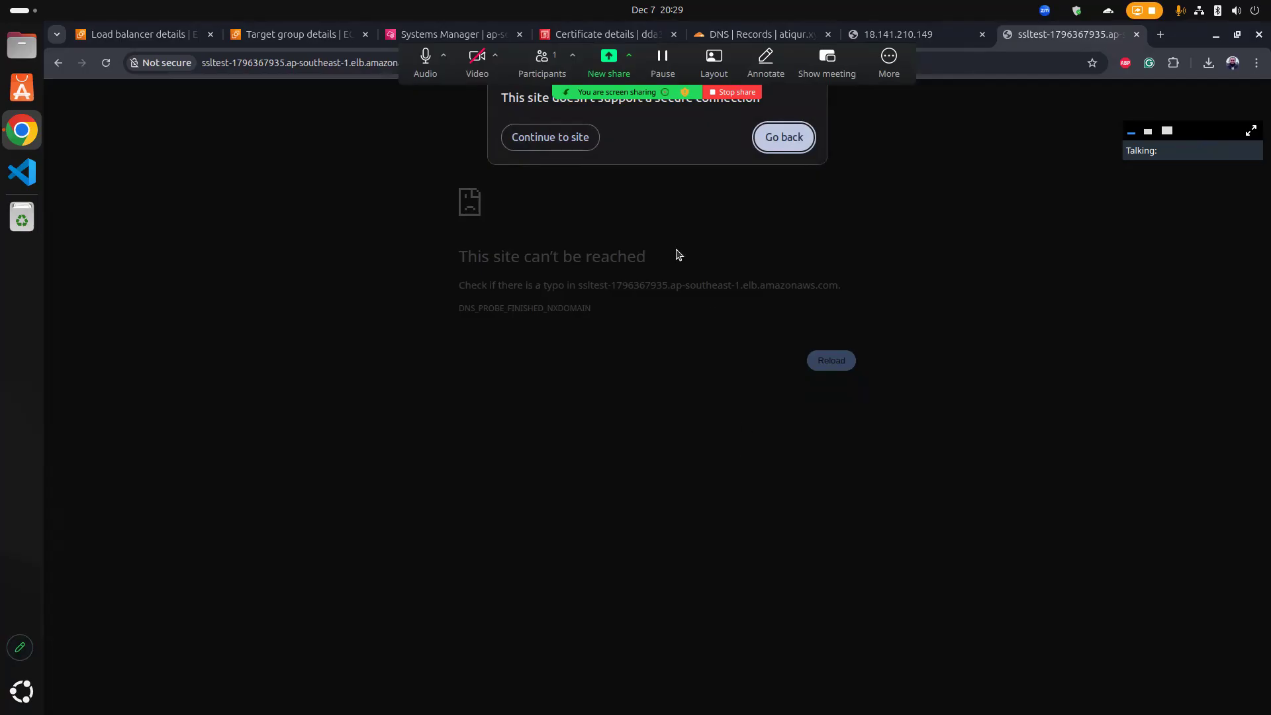
click(555, 144)
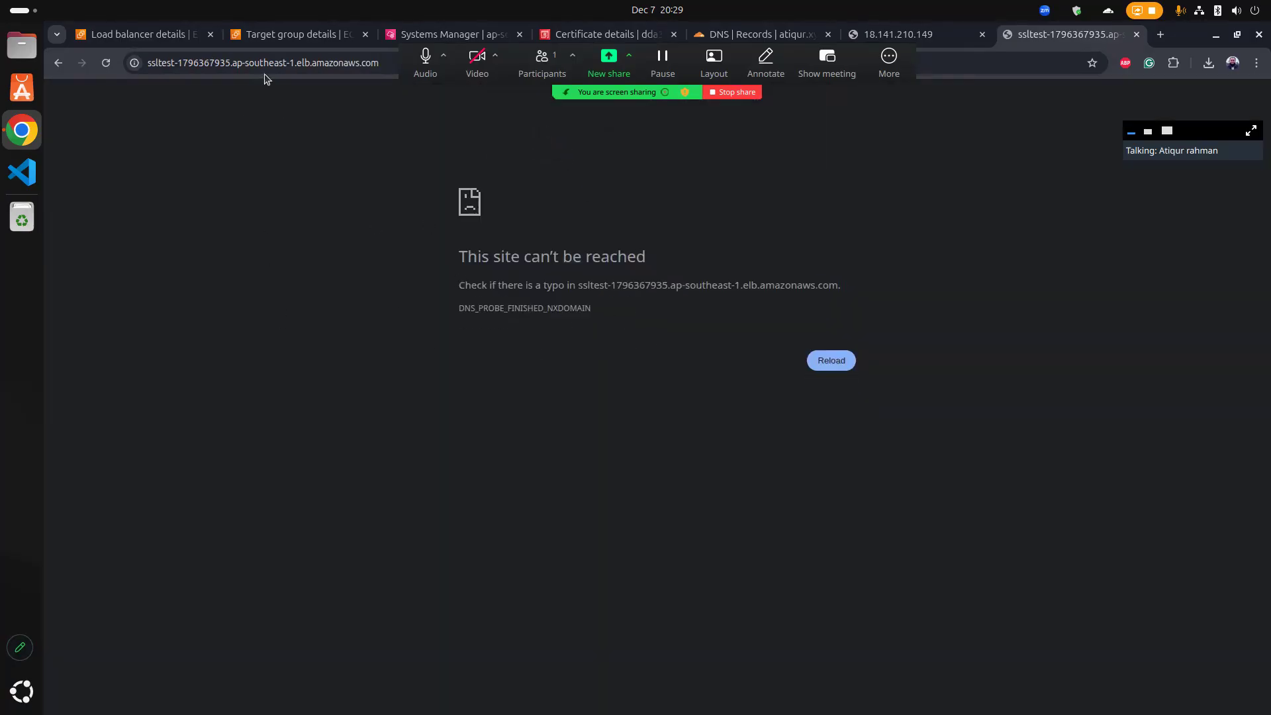
click(292, 63)
click(325, 199)
click(165, 63)
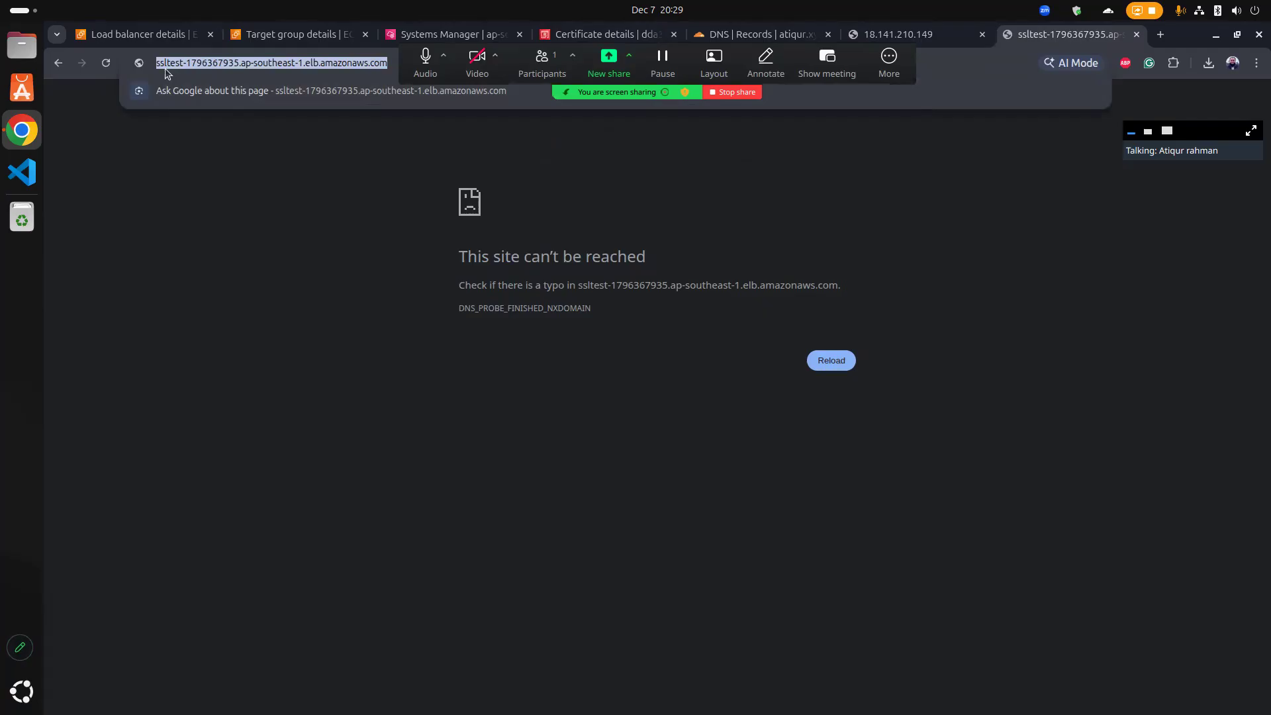
key(Home)
text(https://)
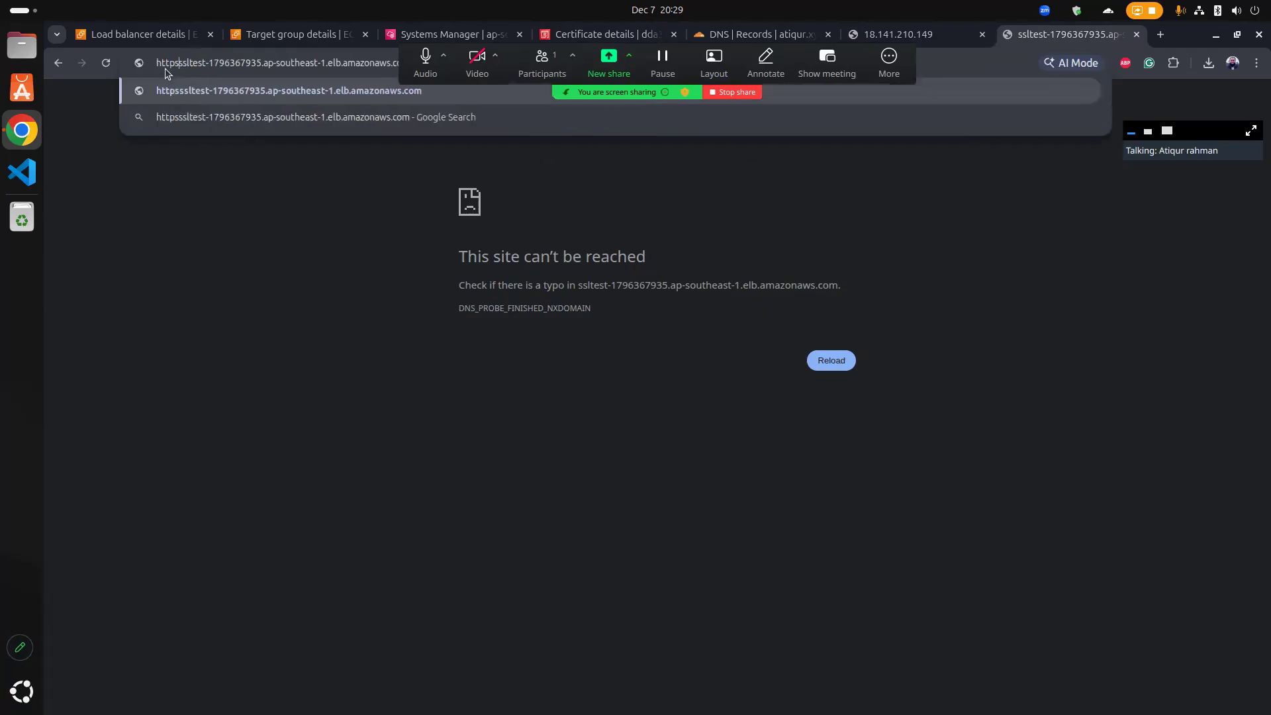
key(Return)
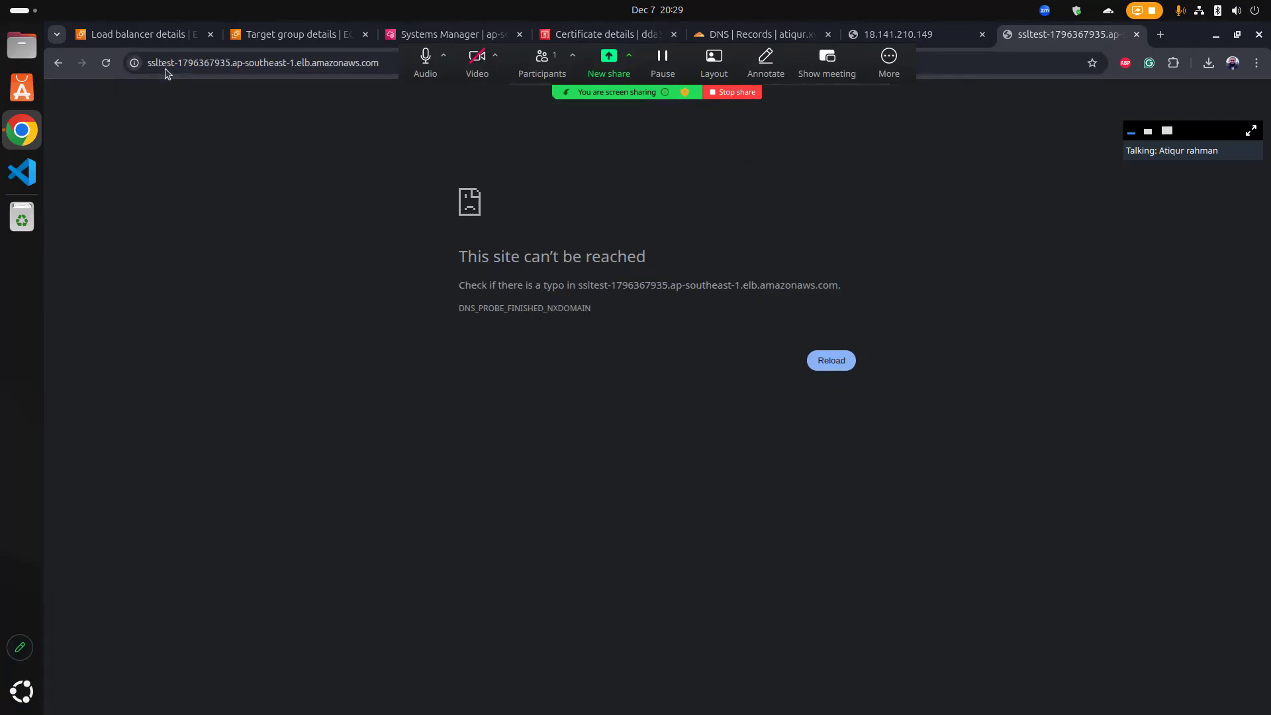
click(826, 359)
click(840, 366)
click(105, 63)
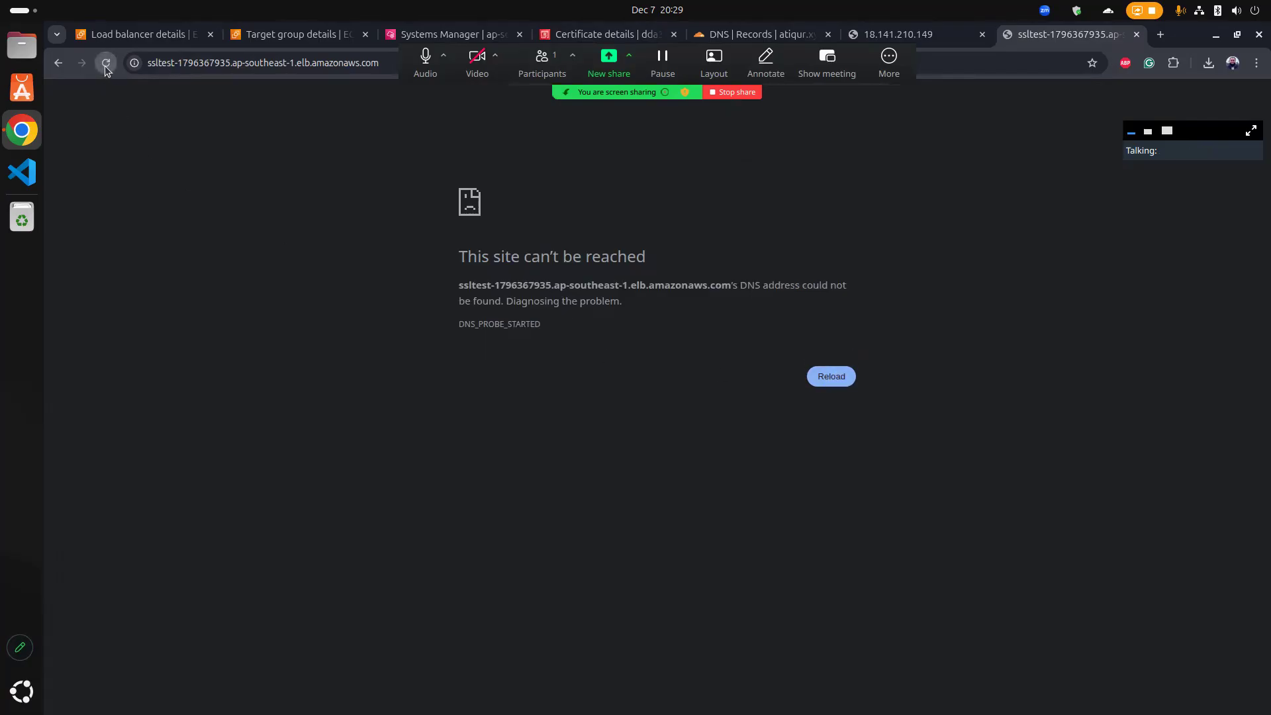
click(106, 64)
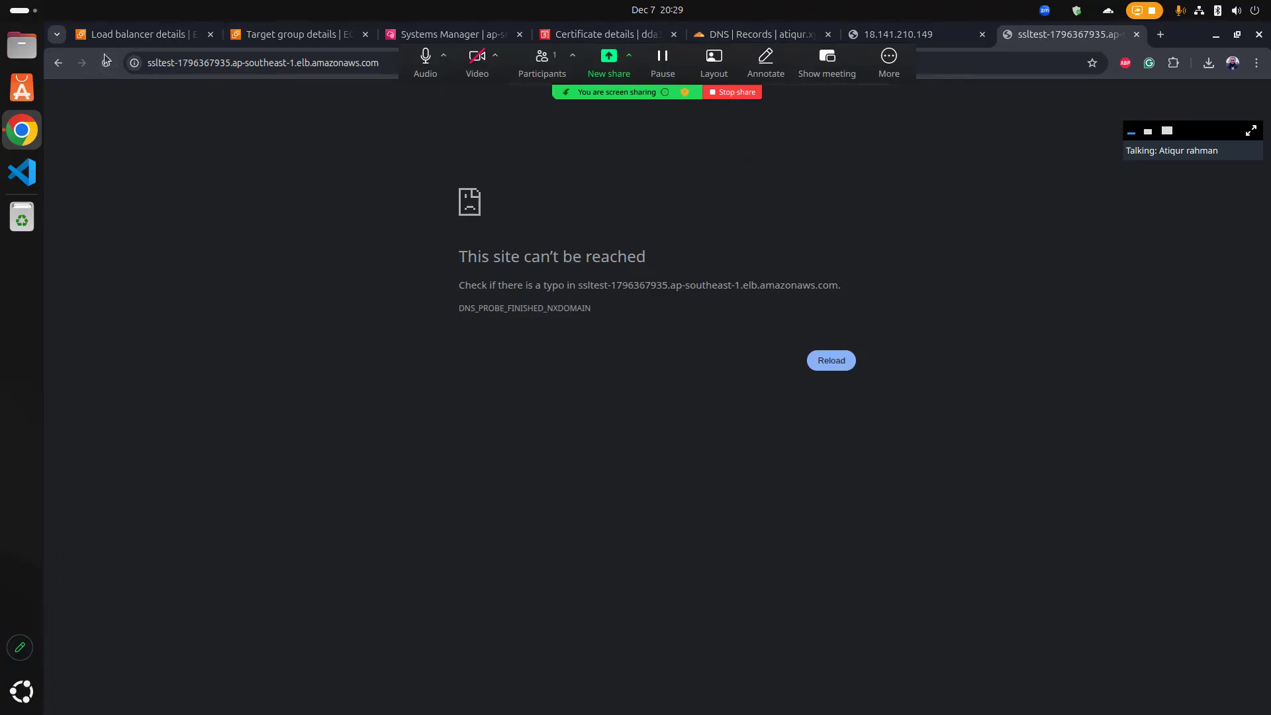
Step: Return to the EC2 load balancers list and refresh it to check the state of the ssltest load balancer
click(108, 35)
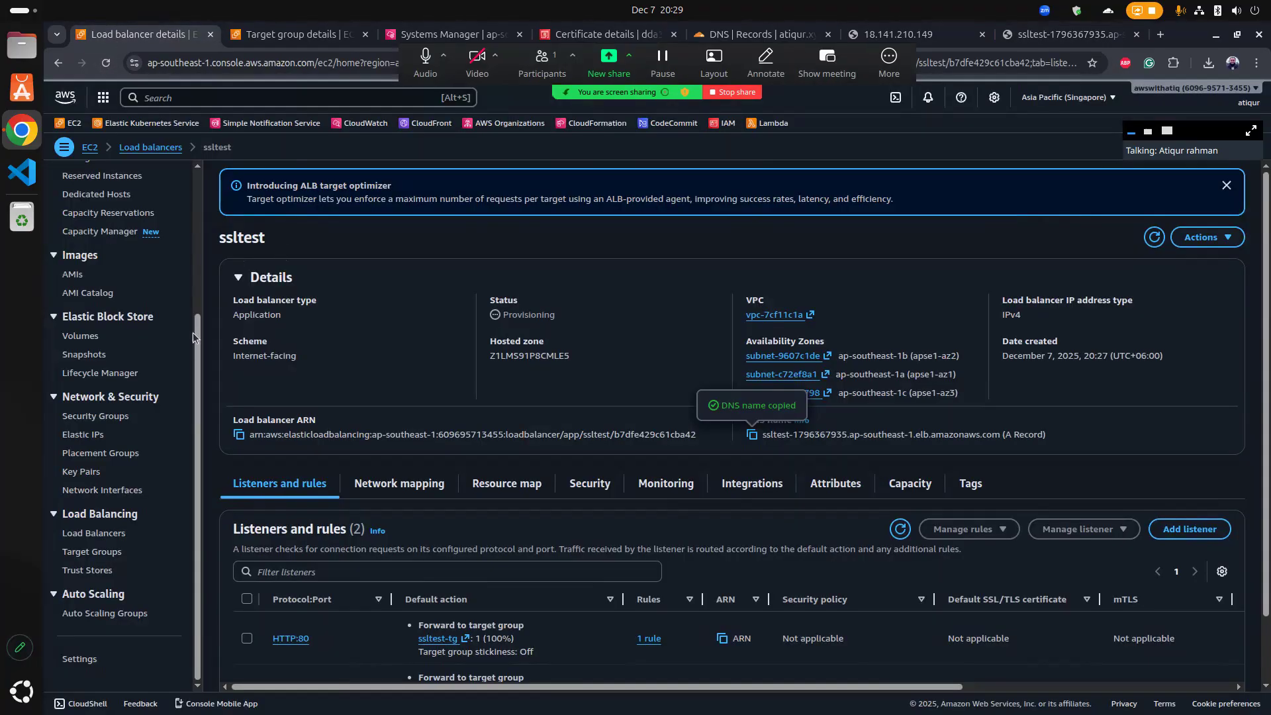
click(157, 149)
click(1017, 179)
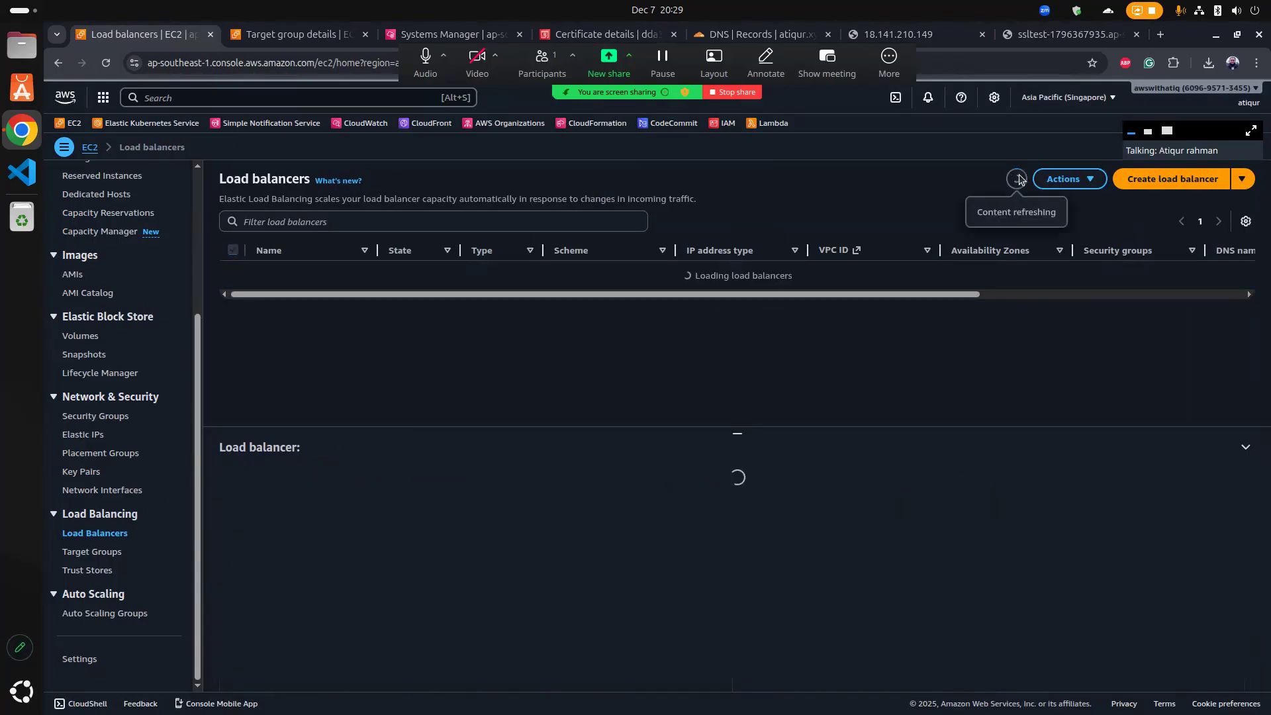
click(106, 63)
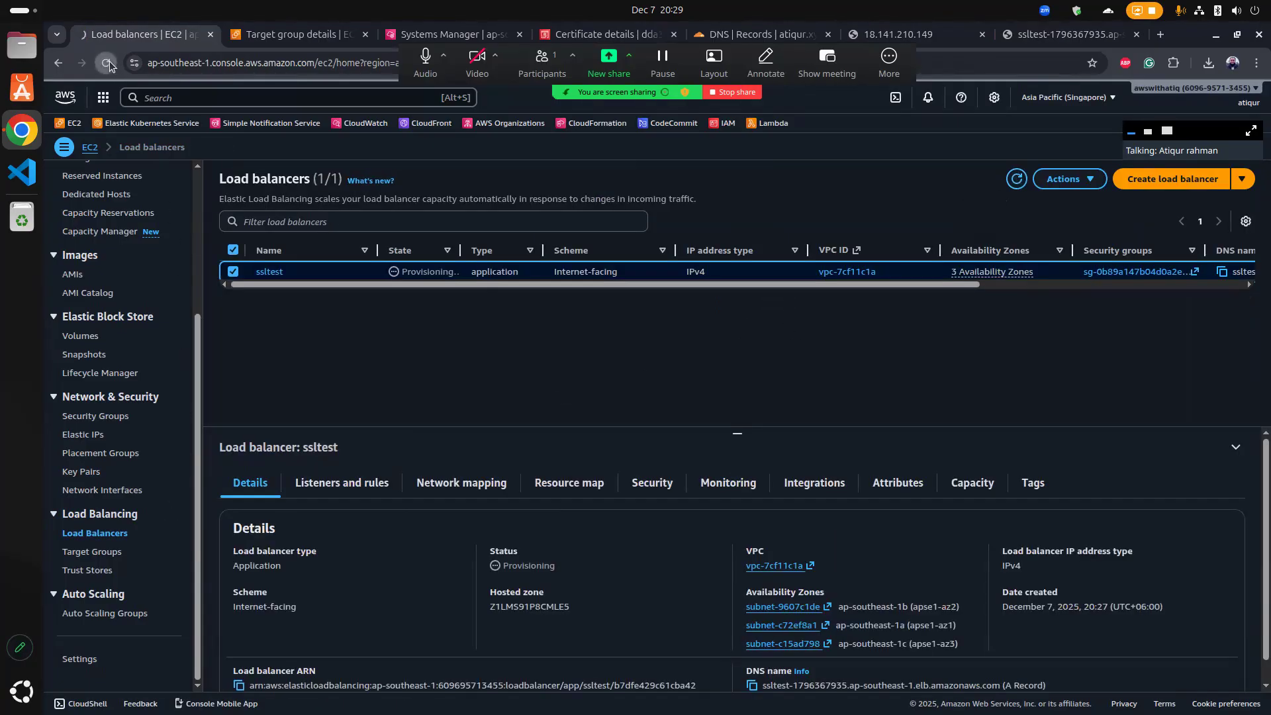
click(889, 58)
click(907, 121)
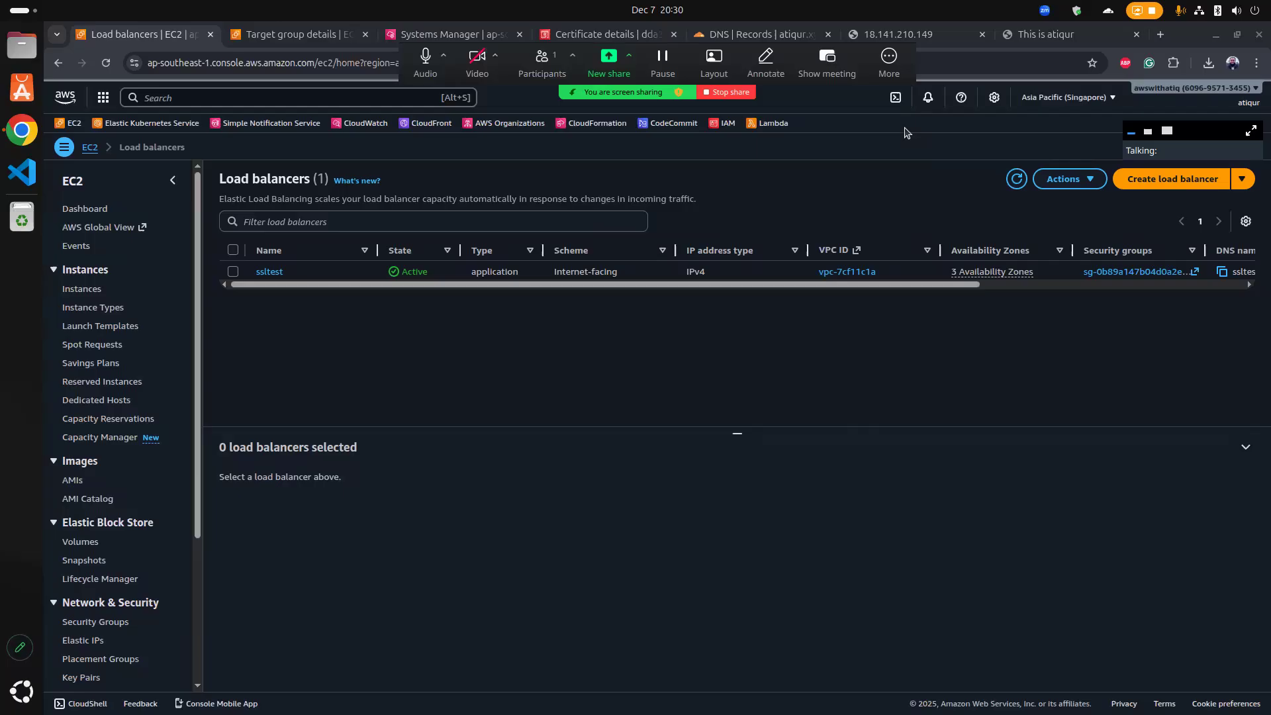
click(661, 377)
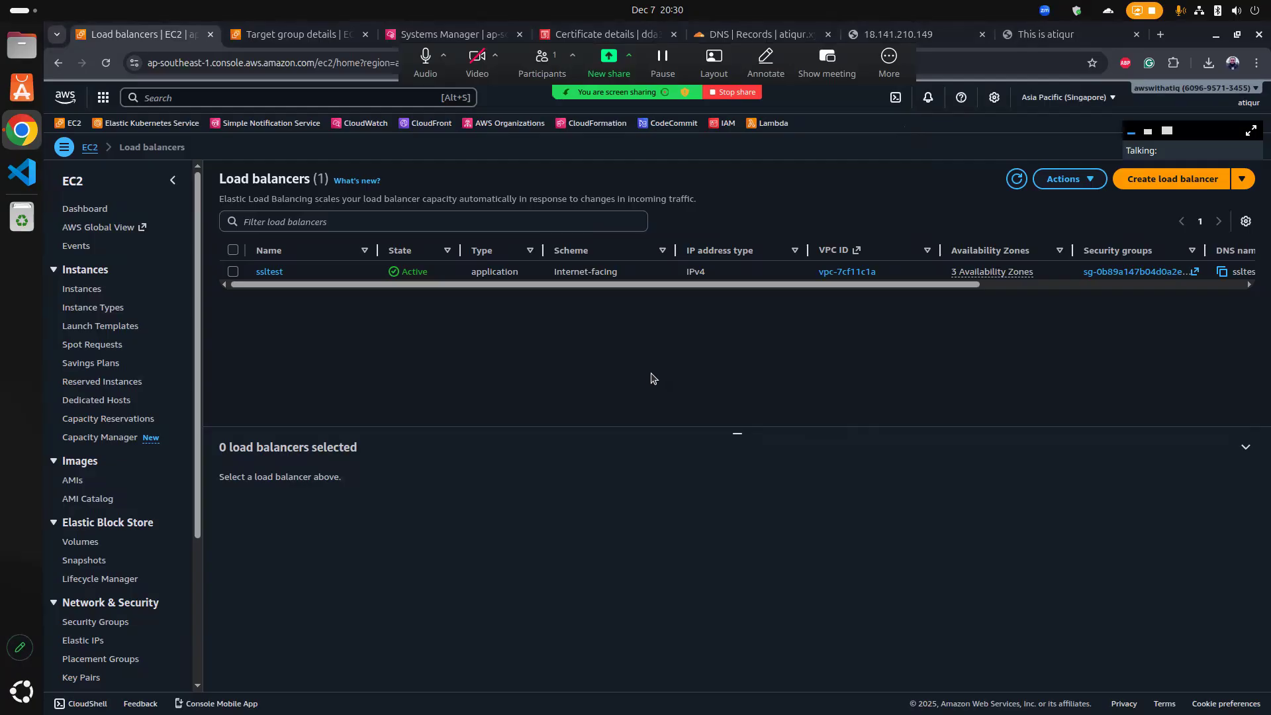
click(394, 275)
Step: Switch to the load balancer's website tab, reload it and check the page heading
click(1041, 37)
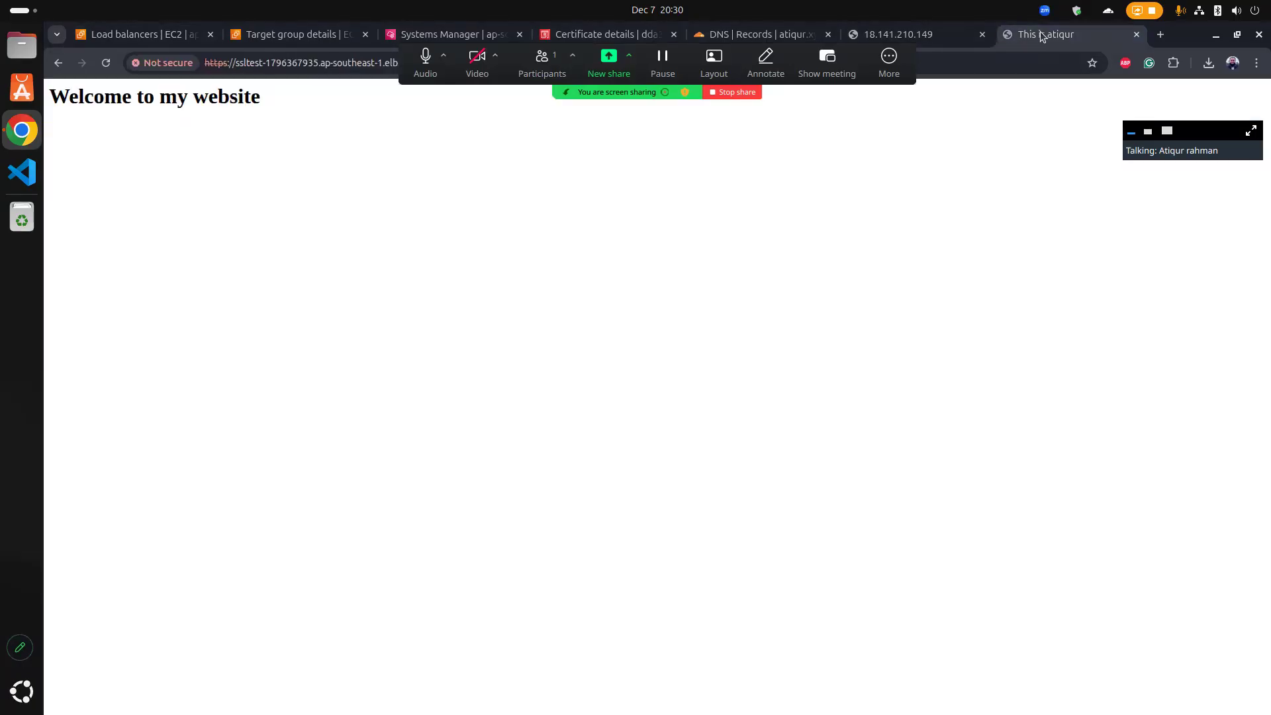
click(106, 61)
drag(77, 98, 277, 101)
click(272, 104)
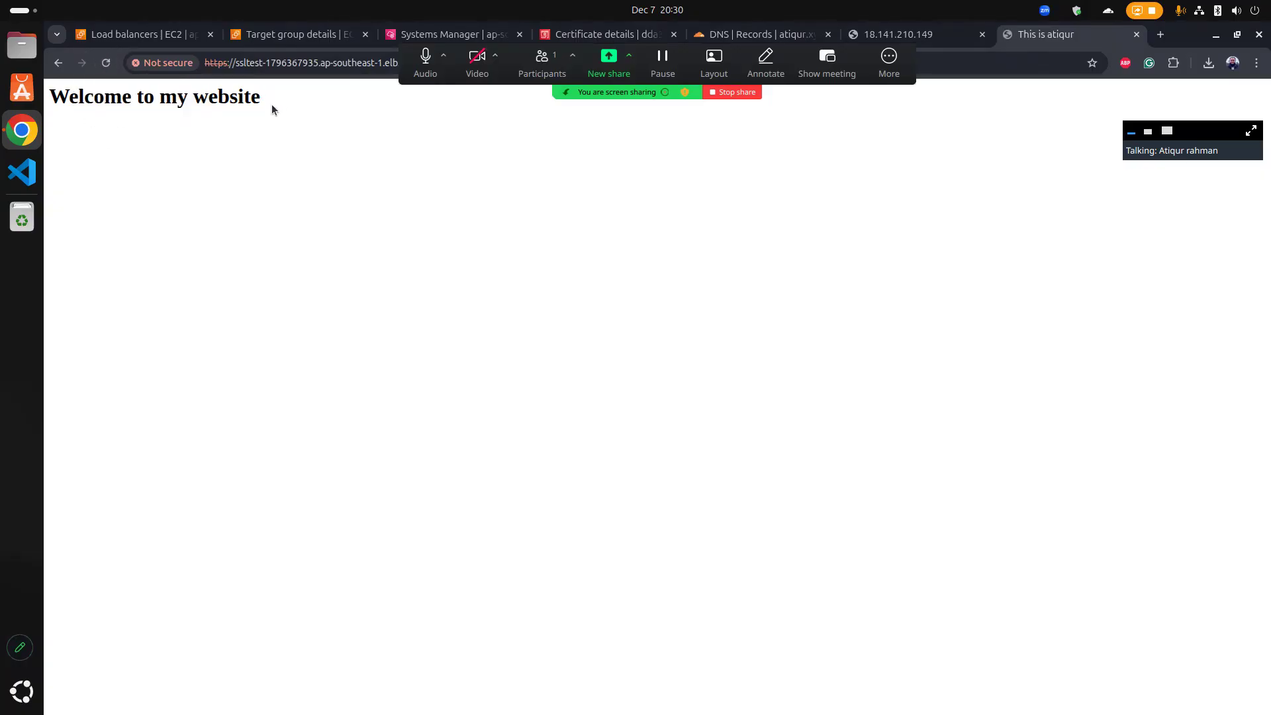
Step: Inspect the certificate behind the load balancer address's security warning, checking its issued-to common name, and close the viewer
click(173, 65)
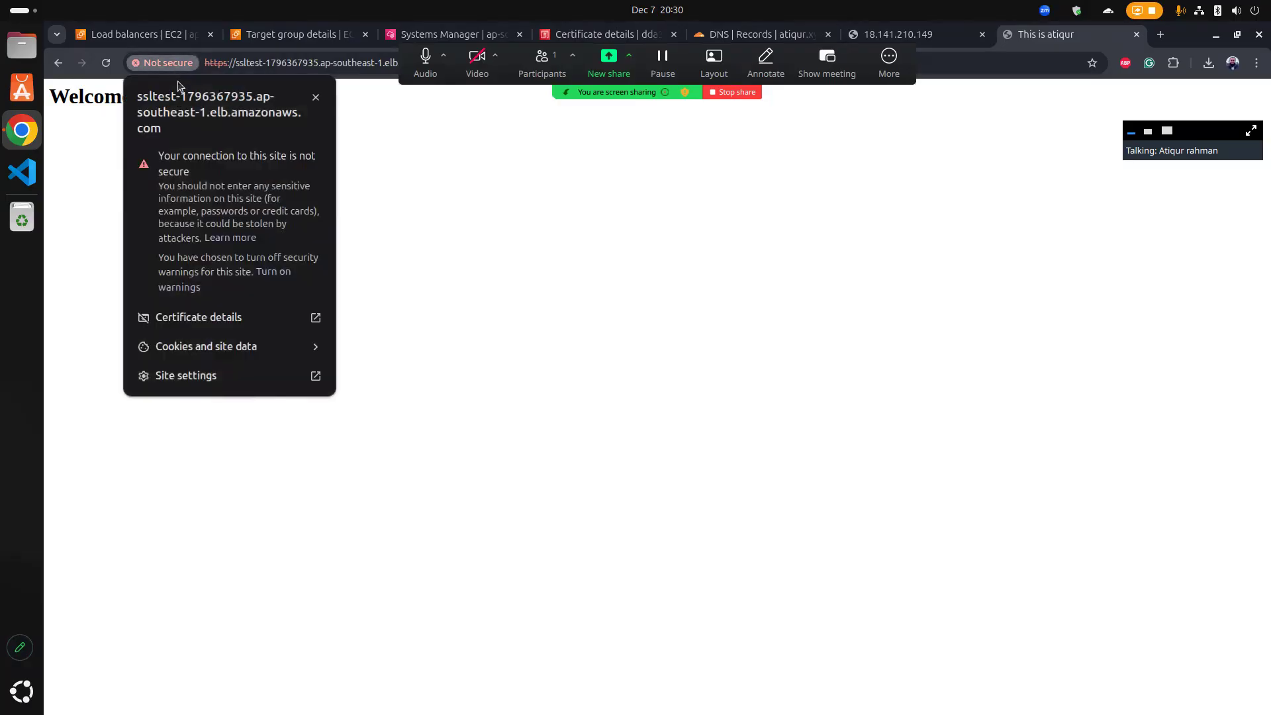
click(196, 321)
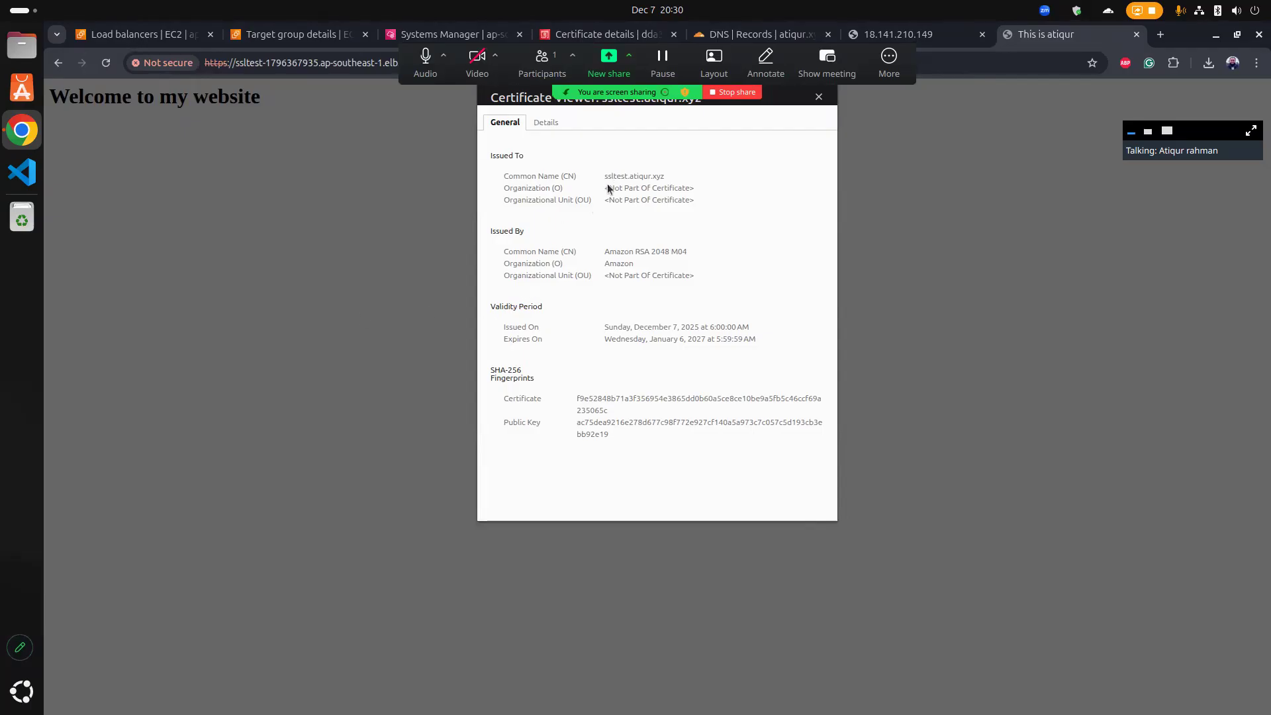
drag(605, 181, 665, 181)
click(819, 97)
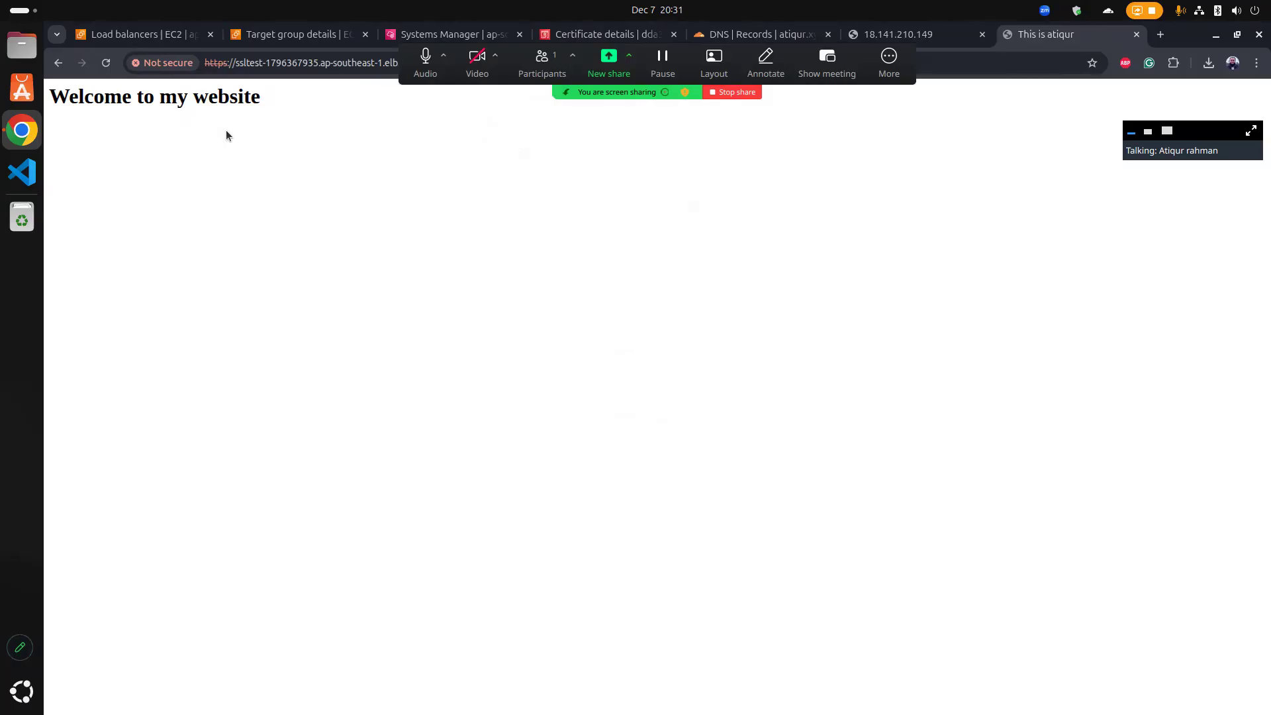
Step: Open ssltest.atiqur.xyz in the browser and check that the website's heading loads
click(279, 69)
text(ss)
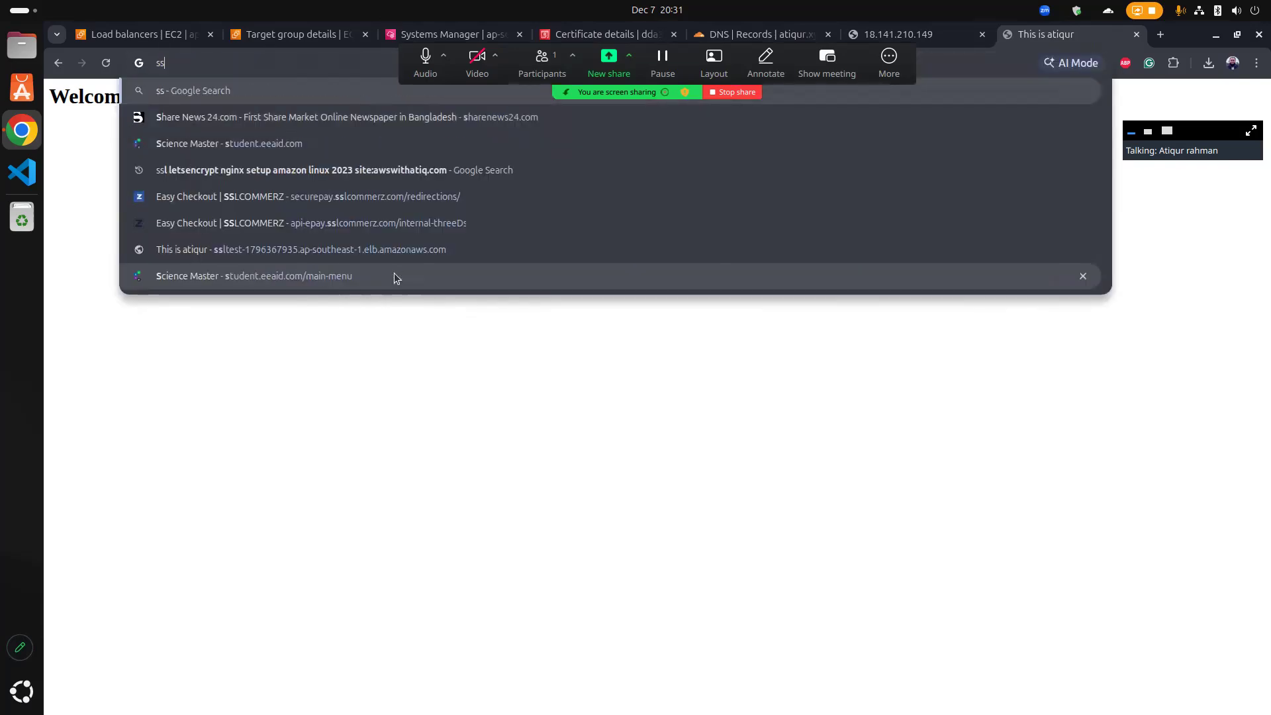
text(ltes)
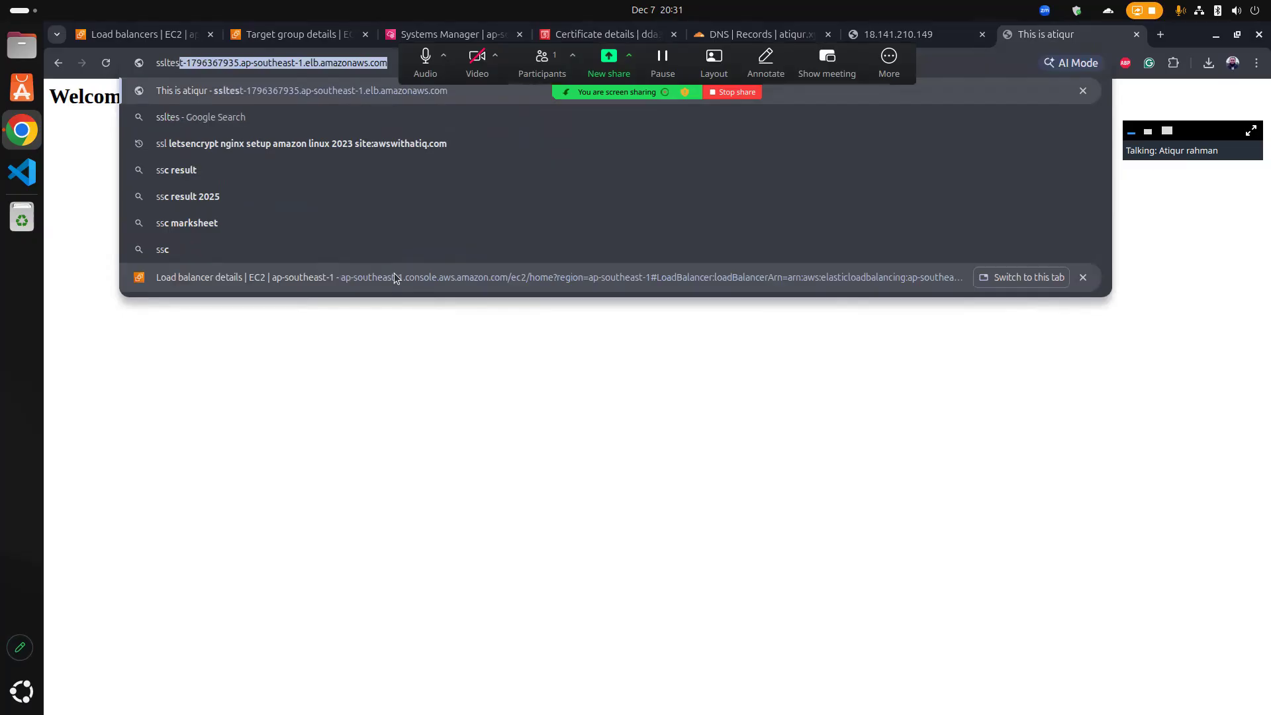
text(t.atiqur.xyz)
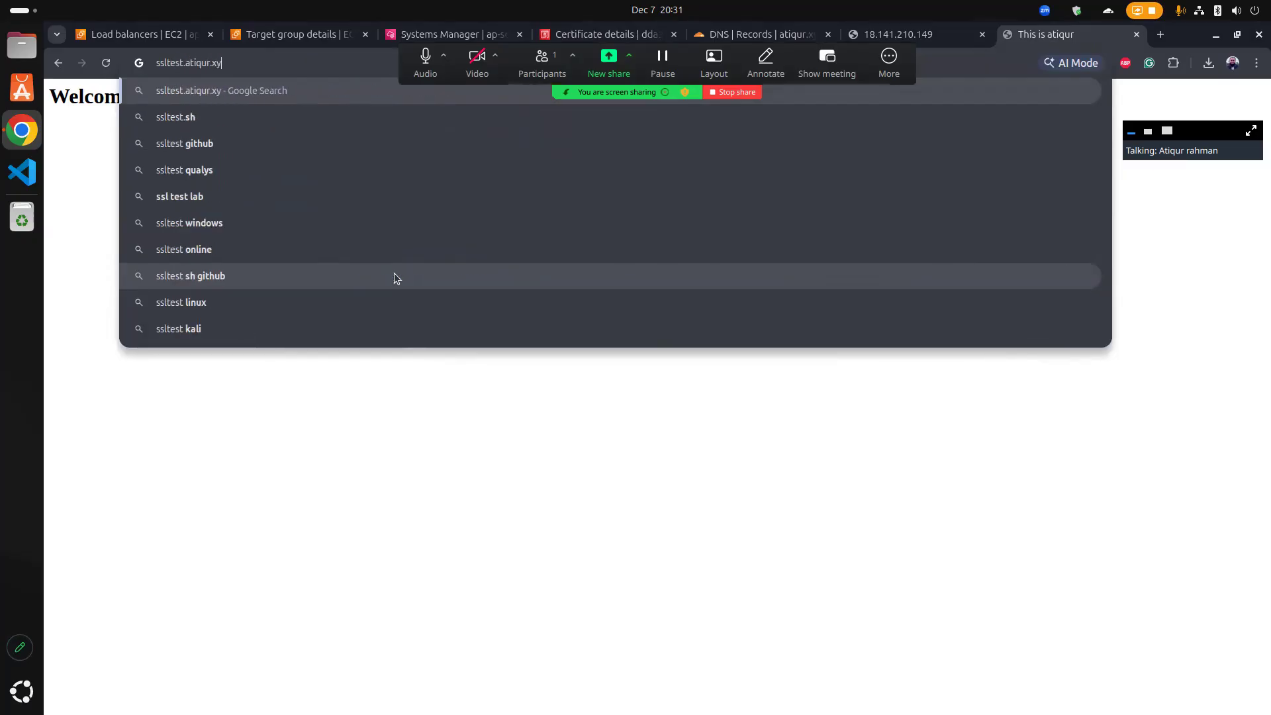
key(Return)
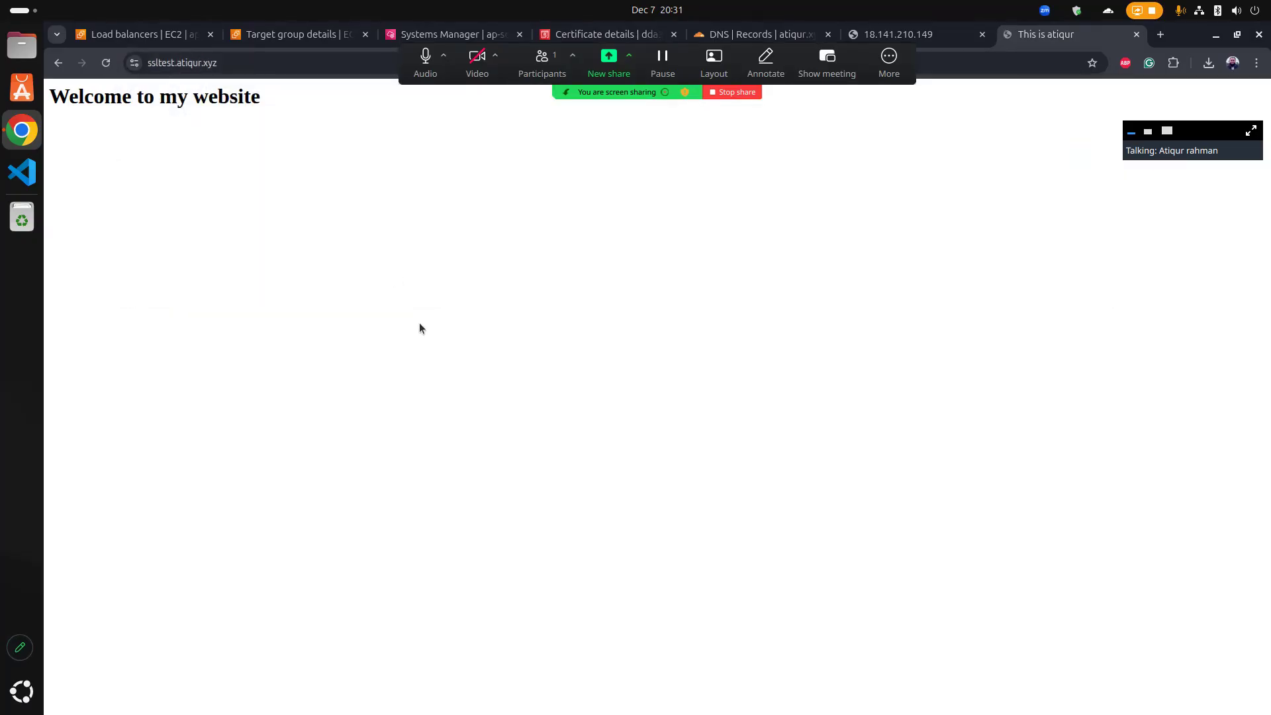
drag(76, 96, 274, 107)
click(274, 108)
Step: Check the connection security of ssltest.atiqur.xyz and examine its certificate's subject, issuer and validity details
click(133, 63)
click(156, 125)
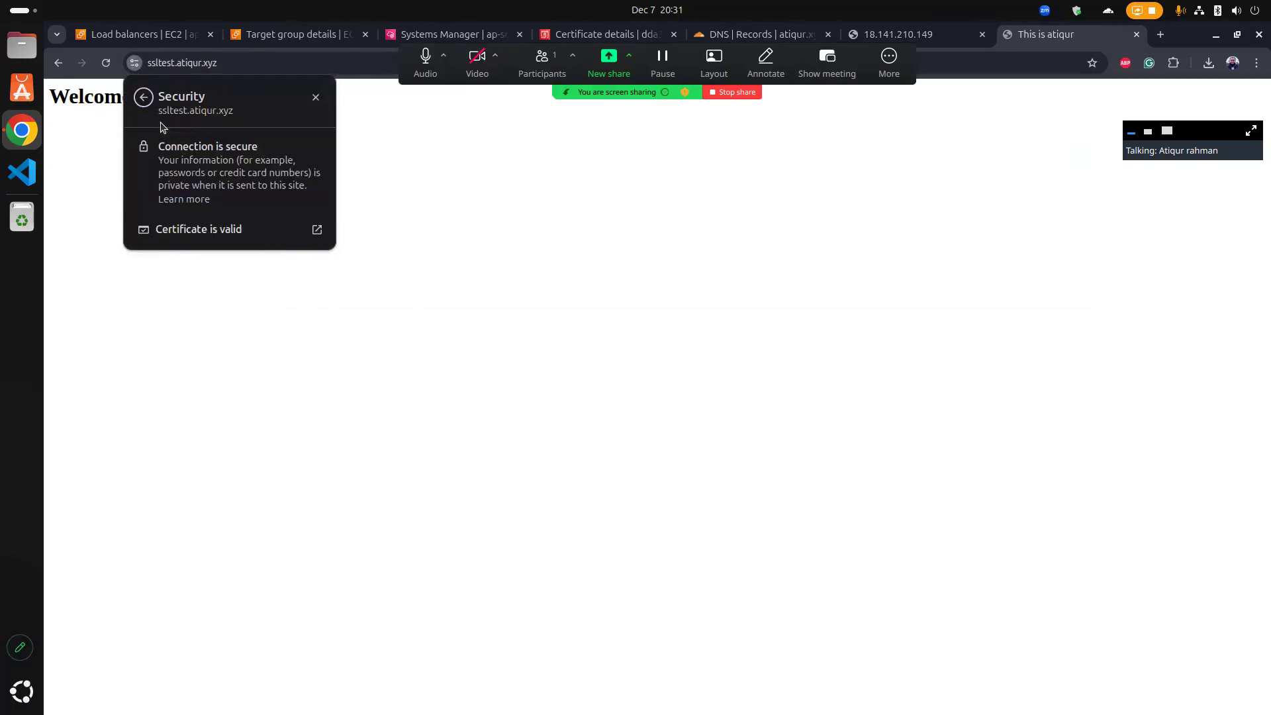
click(189, 225)
drag(529, 163, 392, 165)
click(393, 162)
click(780, 200)
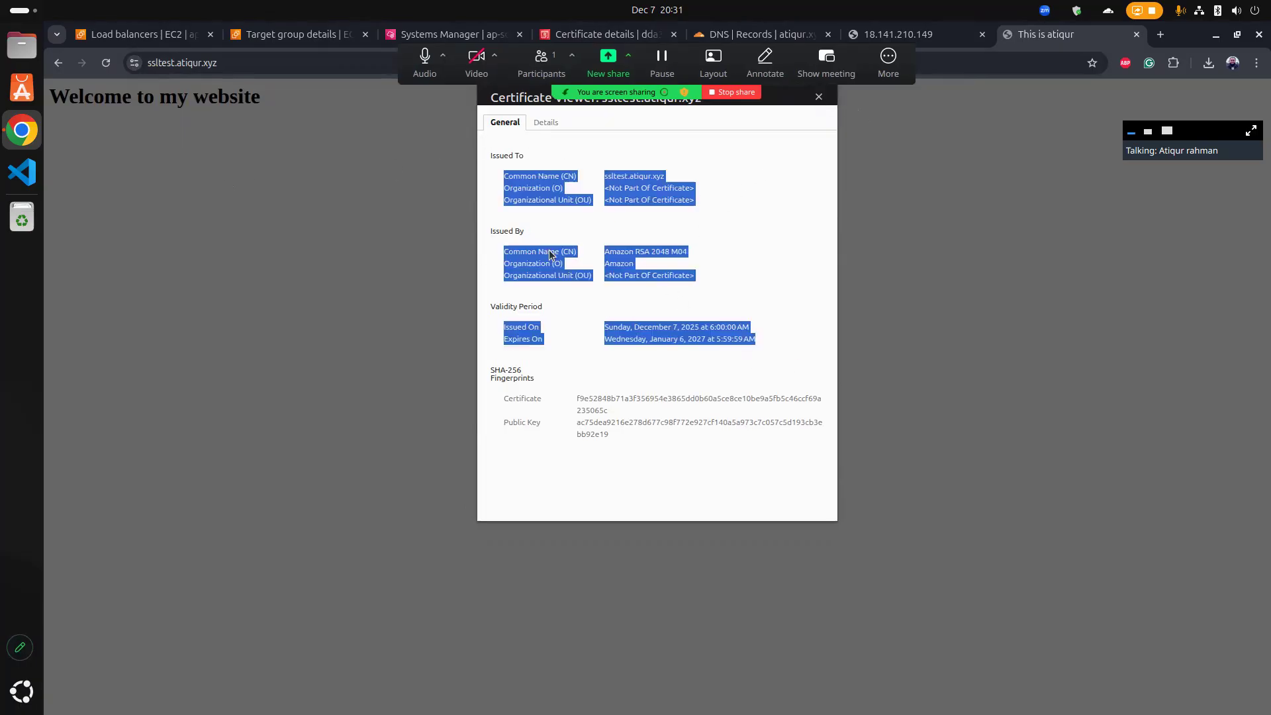
click(819, 98)
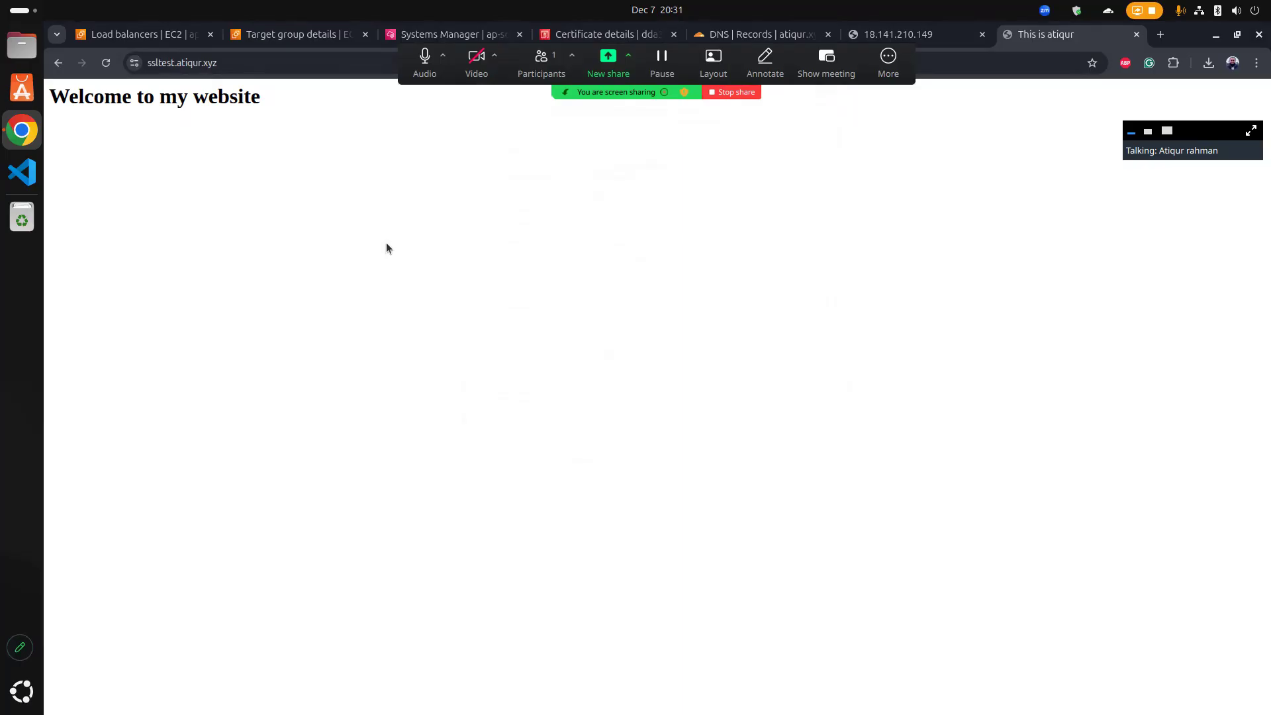
Step: Reopen the certificate viewer for ssltest.atiqur.xyz and review the issued-to common name and the issuing organization
click(134, 62)
click(163, 129)
click(192, 231)
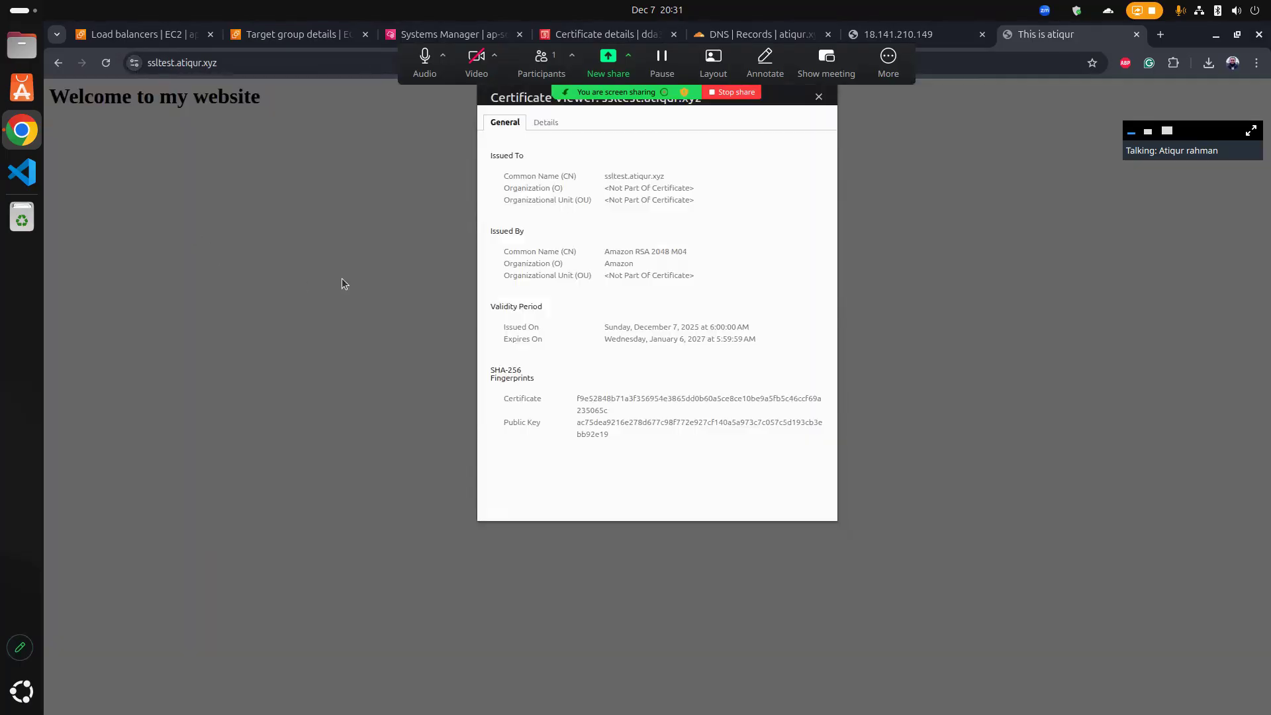
drag(510, 178, 544, 189)
drag(508, 252, 454, 265)
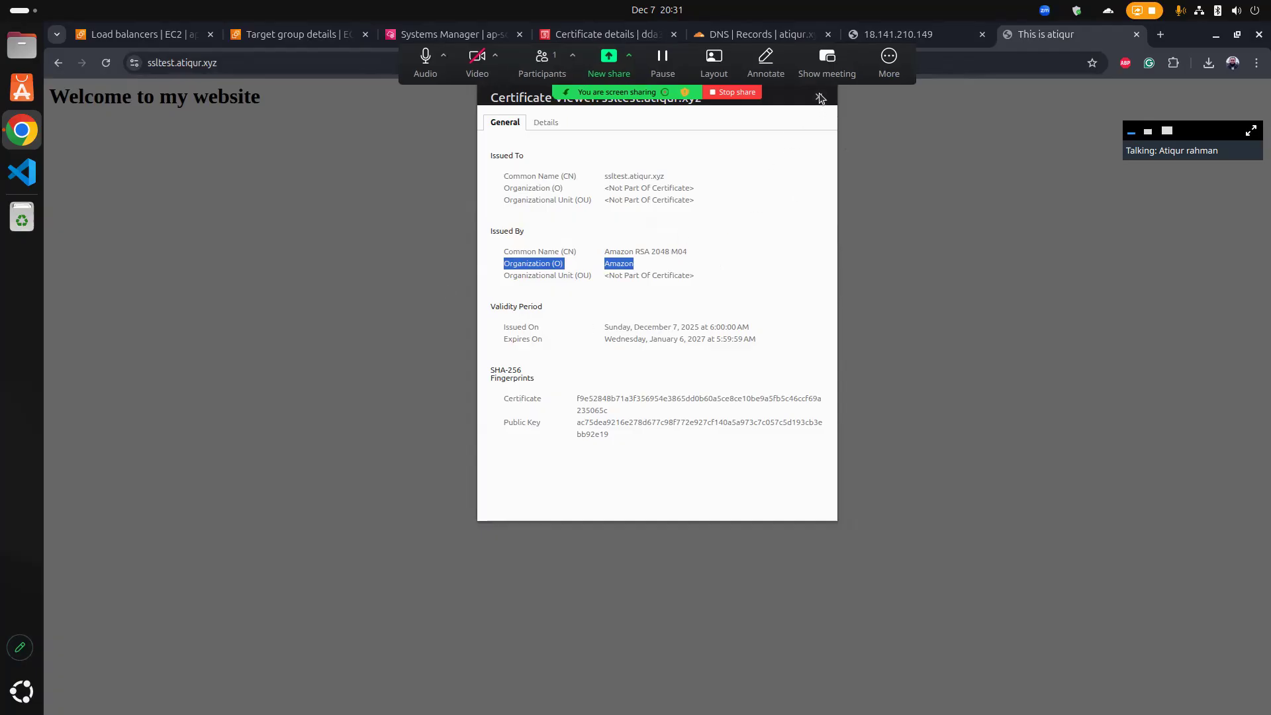
click(816, 165)
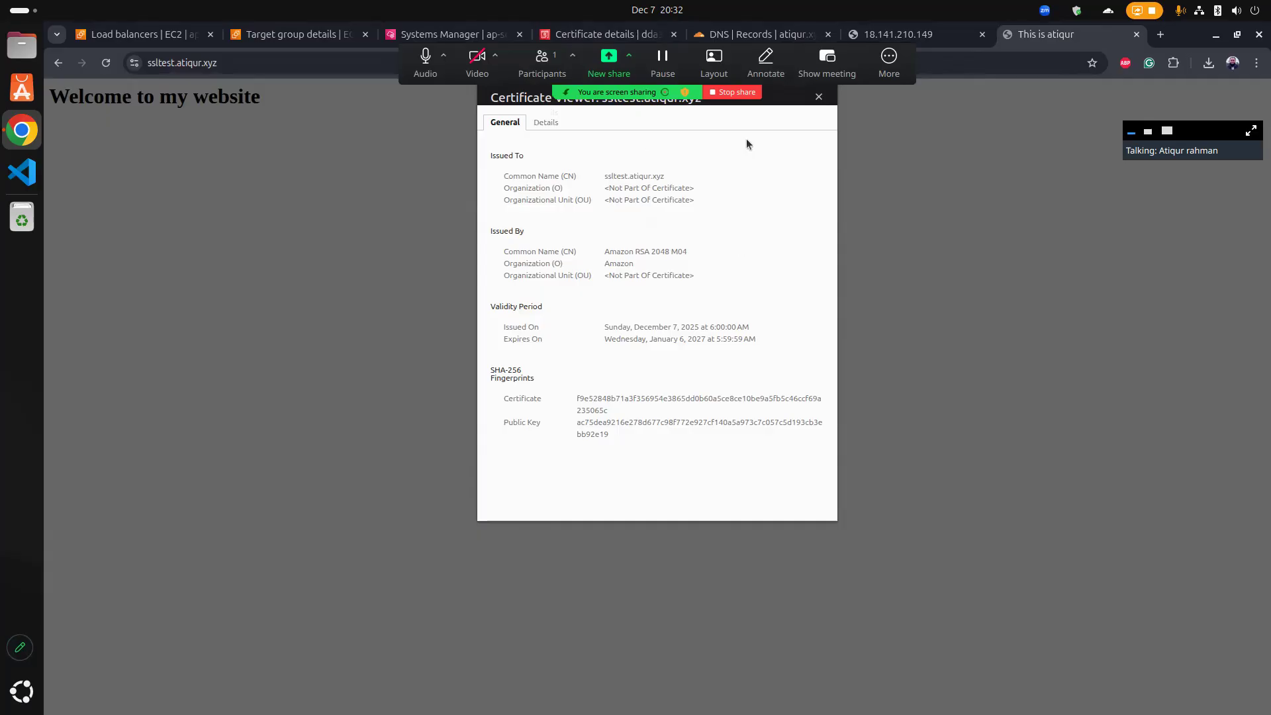
click(885, 61)
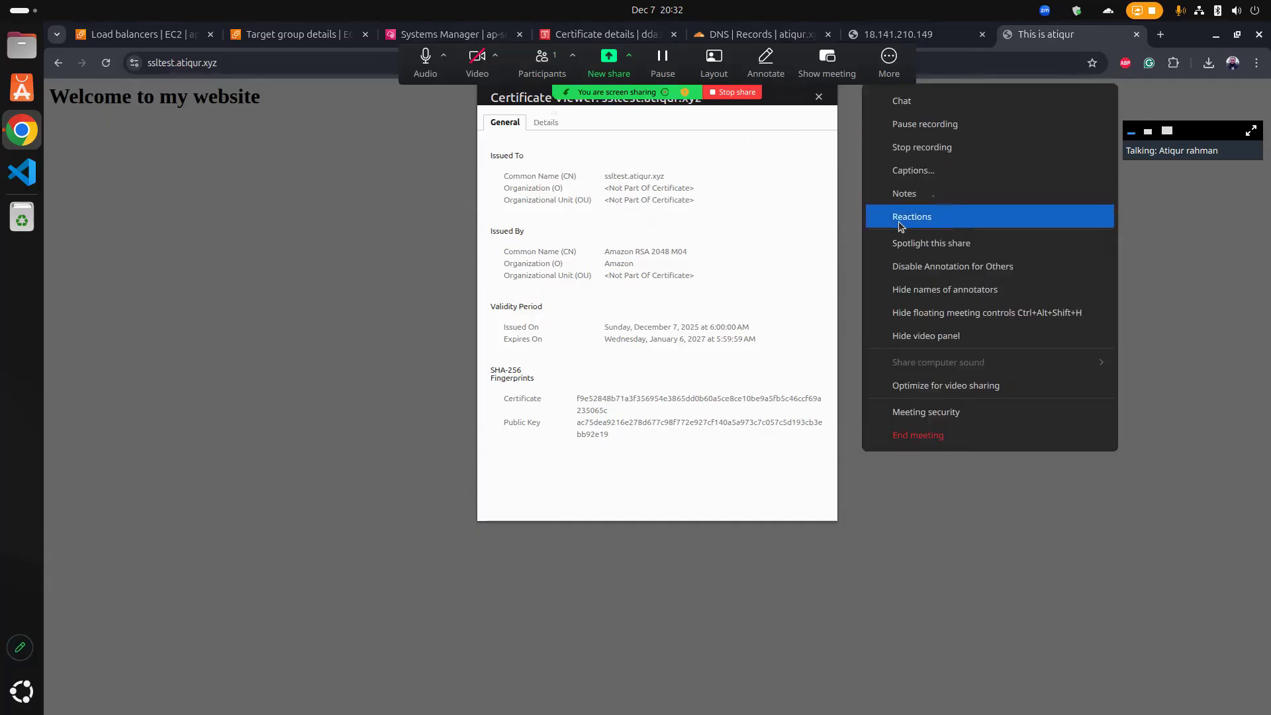
click(911, 435)
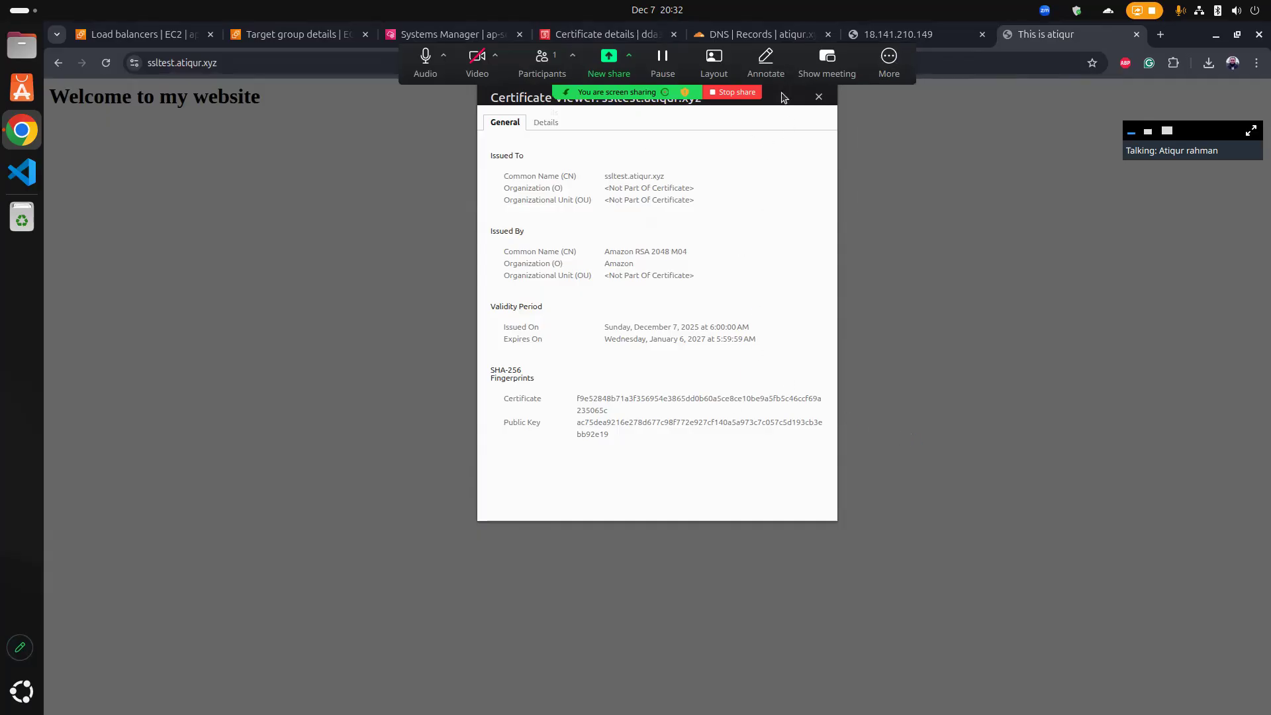